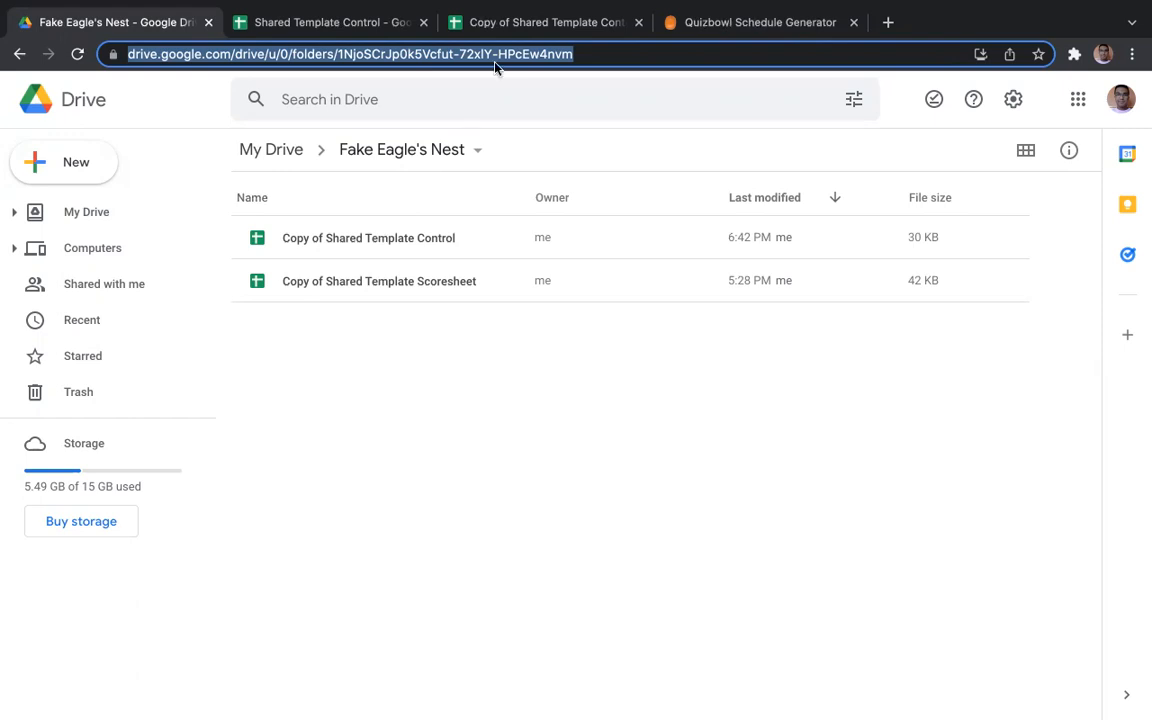
# - Sort the files in the Fake Eagle's Nest folder by name
pyautogui.click(437, 192)
pyautogui.click(370, 187)
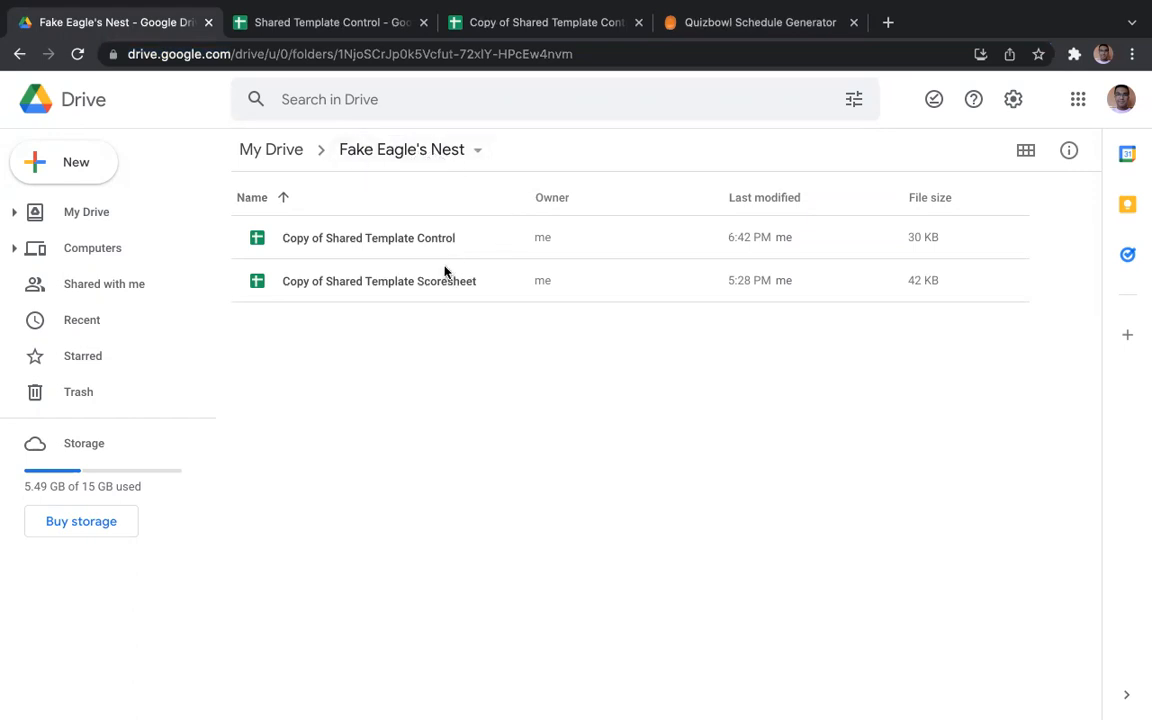
pyautogui.click(347, 21)
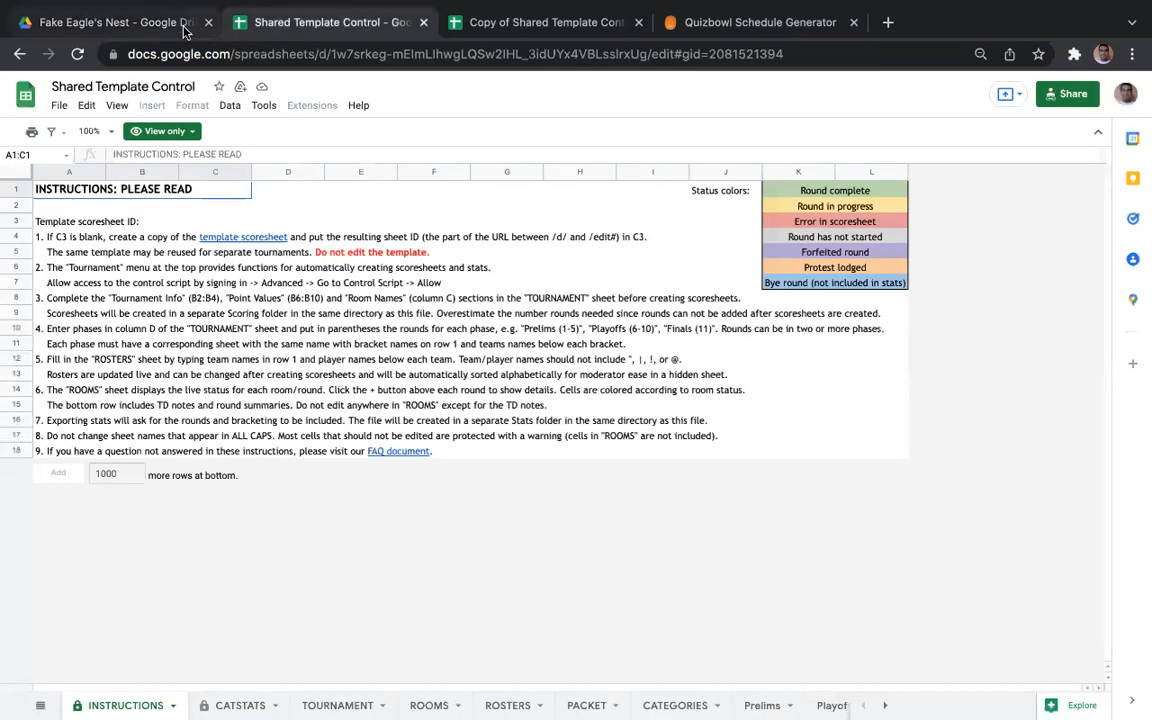
pyautogui.click(150, 22)
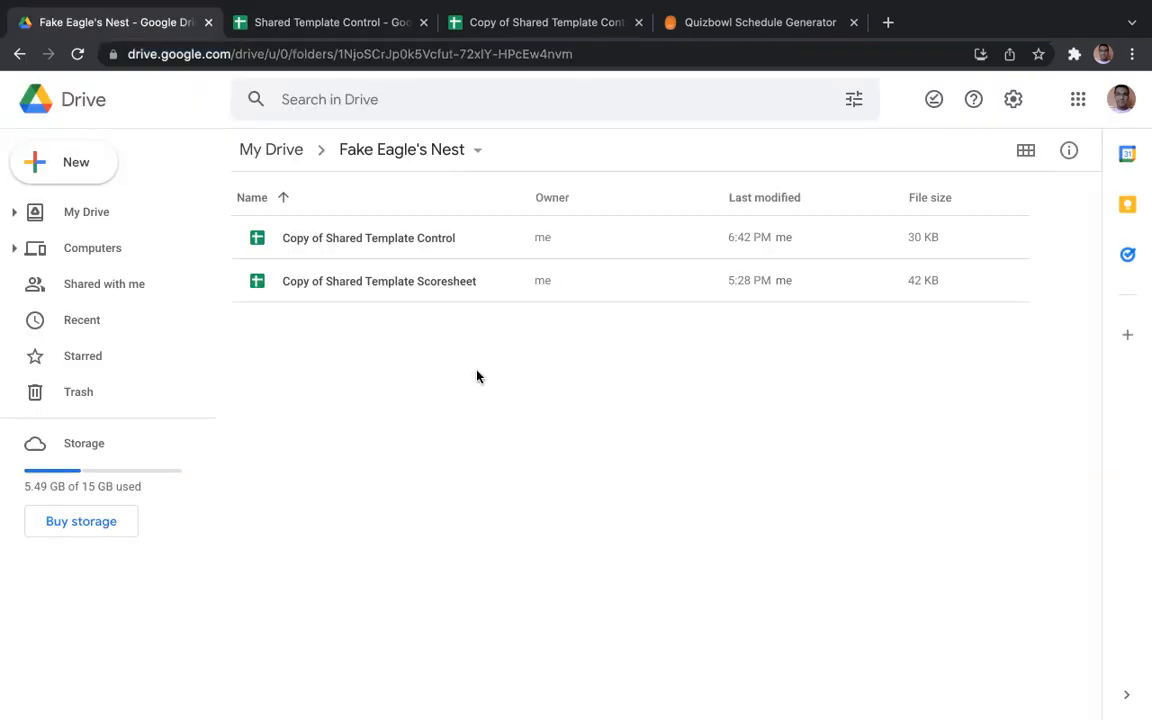
# - Open Copy of Shared Template Control from the folder, keeping a single copy open and closing the duplicate
pyautogui.doubleClick(429, 238)
pyautogui.click(612, 21)
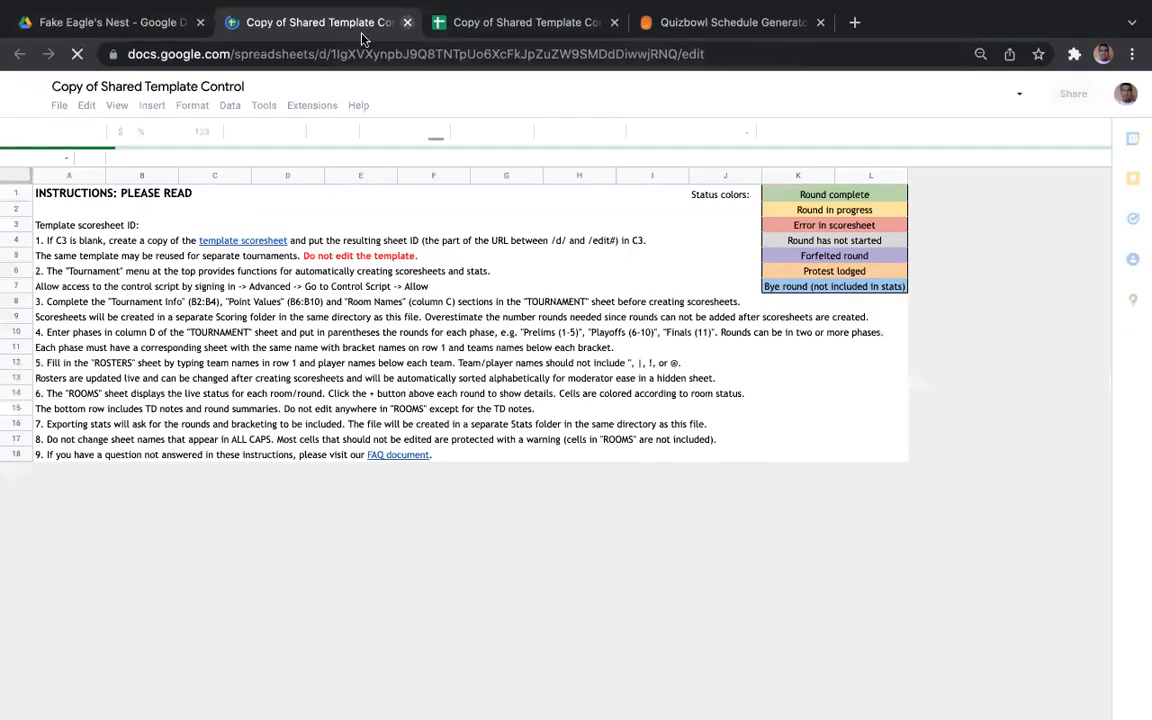
pyautogui.hotkey('ctrl', 'w')
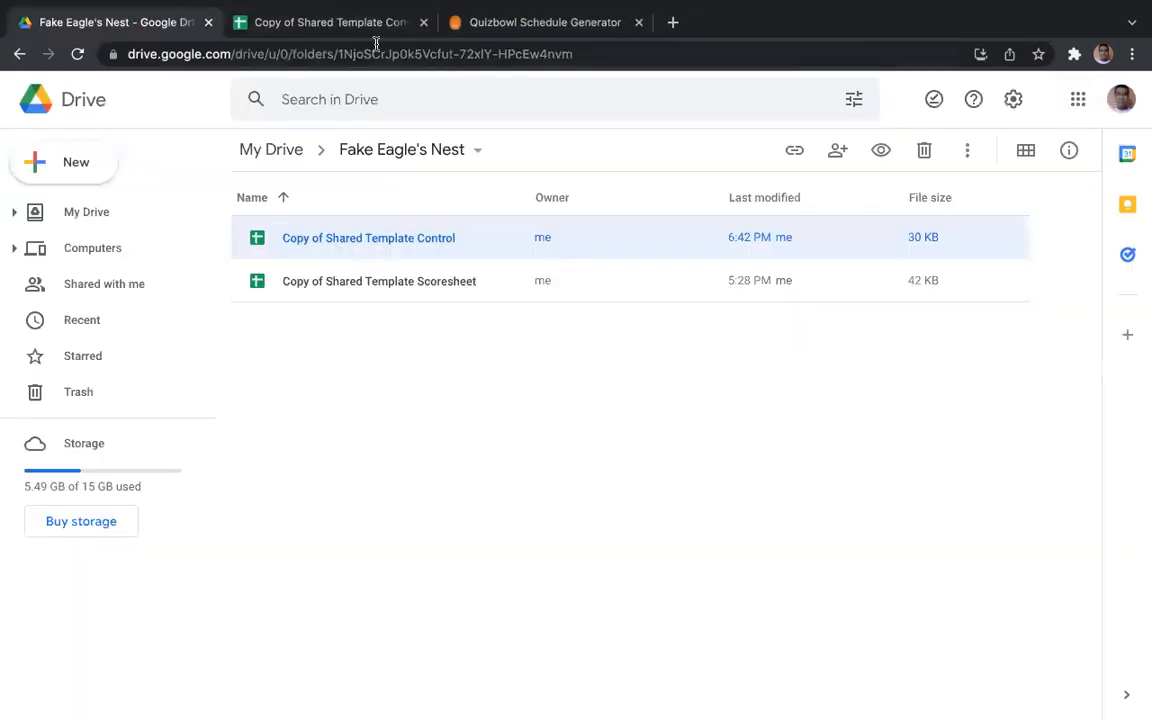
pyautogui.click(375, 30)
pyautogui.moveTo(400, 451)
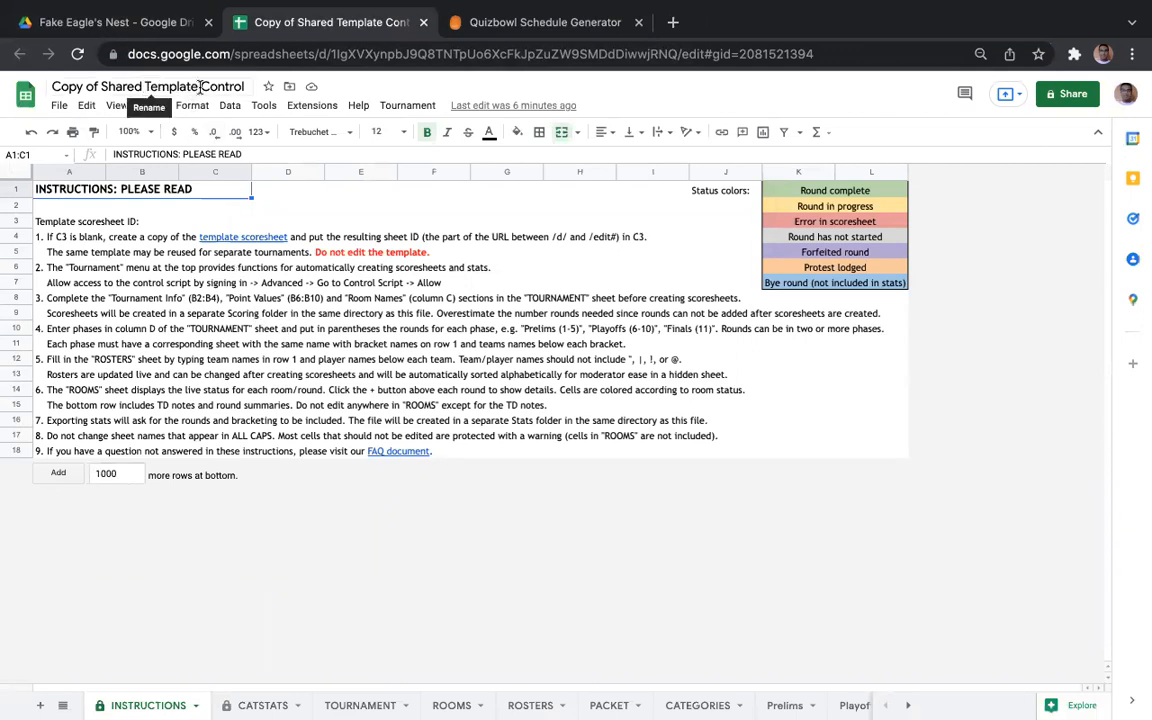
# - Rename the Copy of Shared Template Control spreadsheet to Fake Eagle's Nest Control
pyautogui.click(146, 86)
pyautogui.write('Fake Eagle')
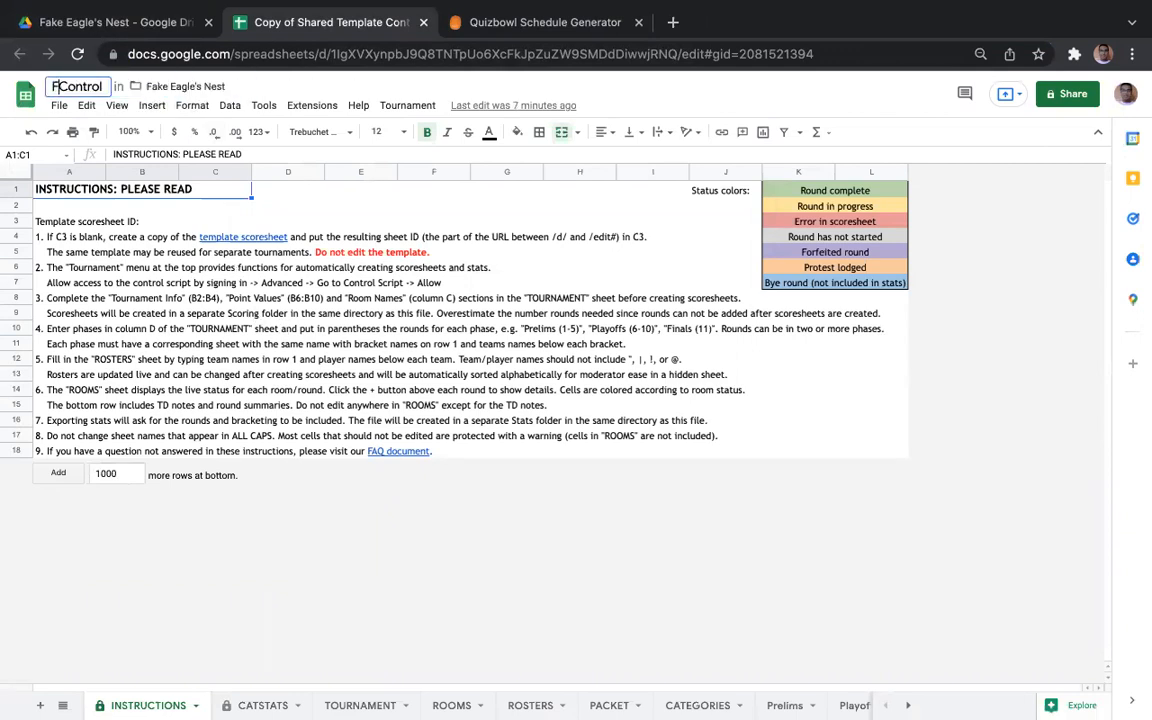
pyautogui.write("'s Nest")
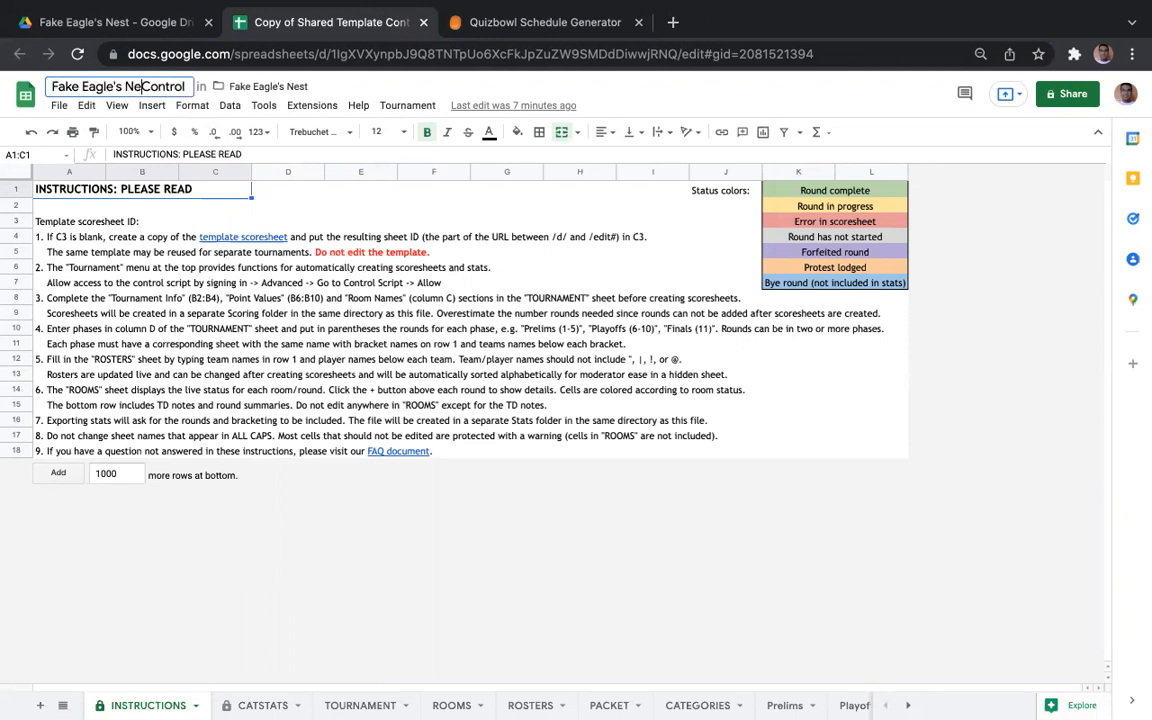
pyautogui.click(200, 298)
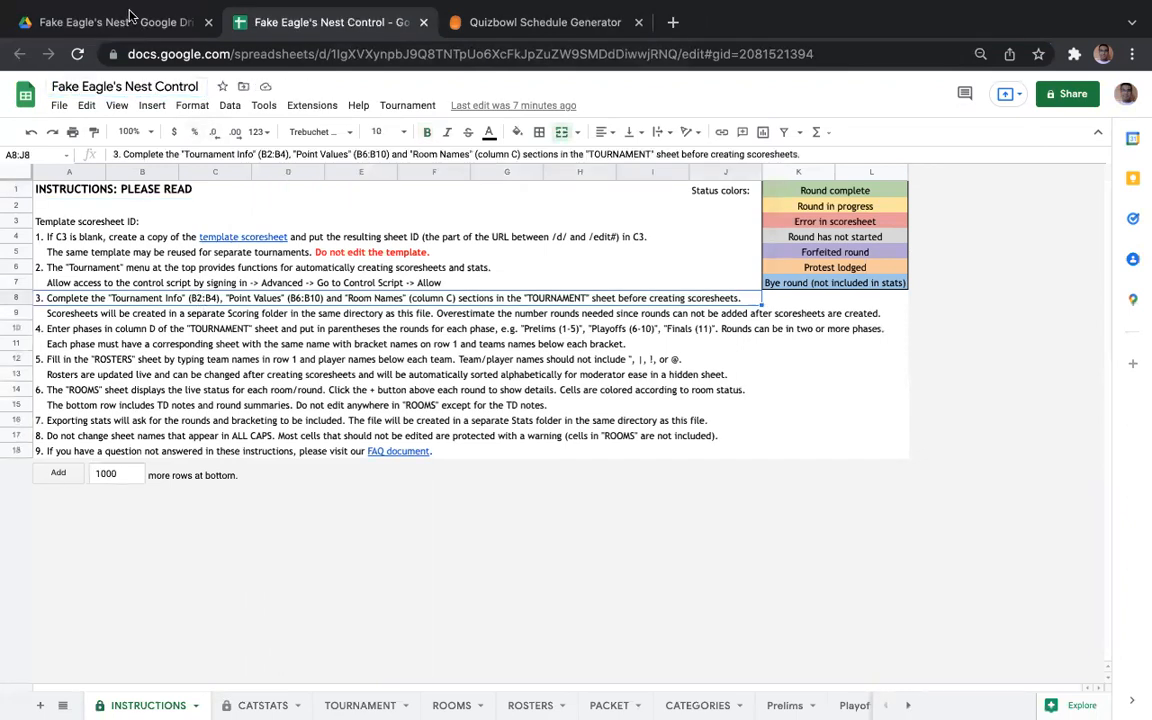
# - Open Copy of Shared Template Scoresheet from the Drive folder and copy its sheet ID from the URL between /d/ and /edit
pyautogui.click(115, 22)
pyautogui.click(446, 250)
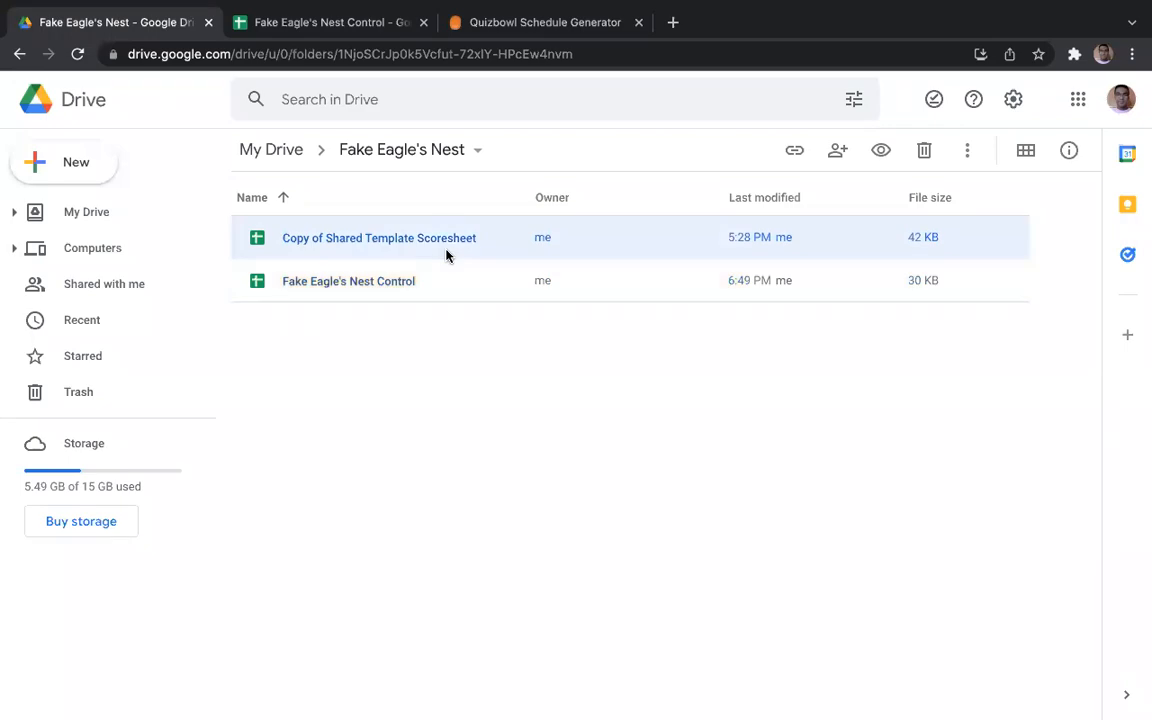
pyautogui.doubleClick(446, 255)
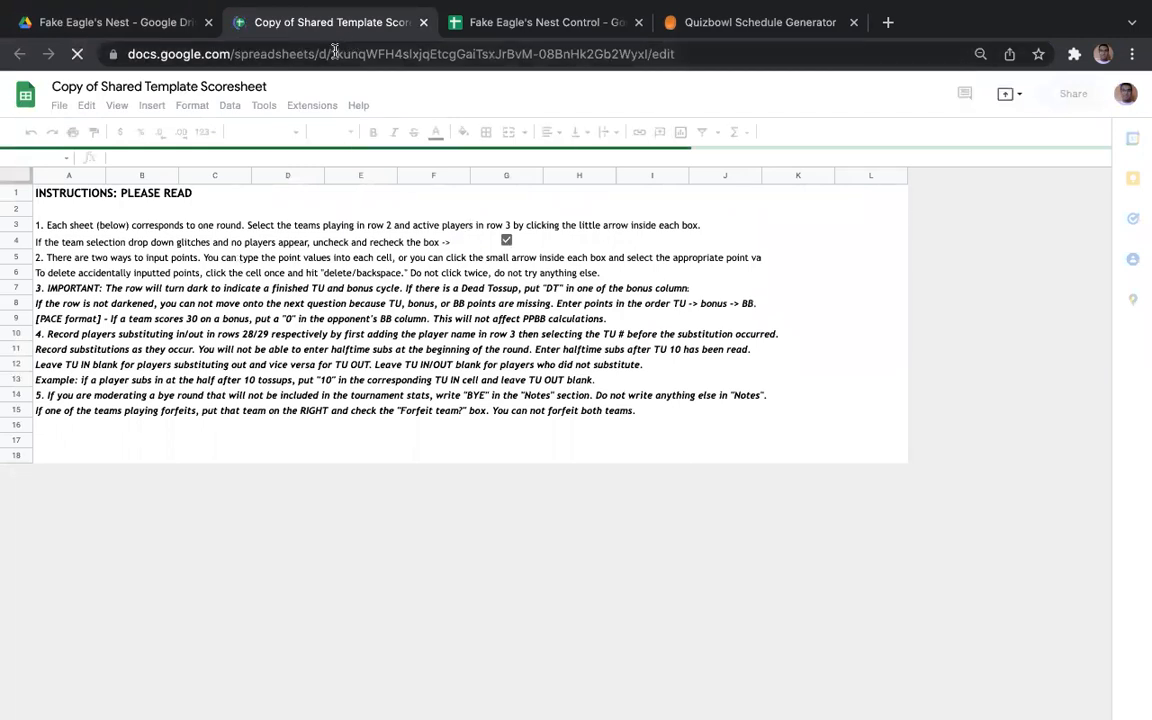
pyautogui.moveTo(331, 53); pyautogui.dragTo(693, 52)
pyautogui.click(690, 53)
pyautogui.click(375, 56)
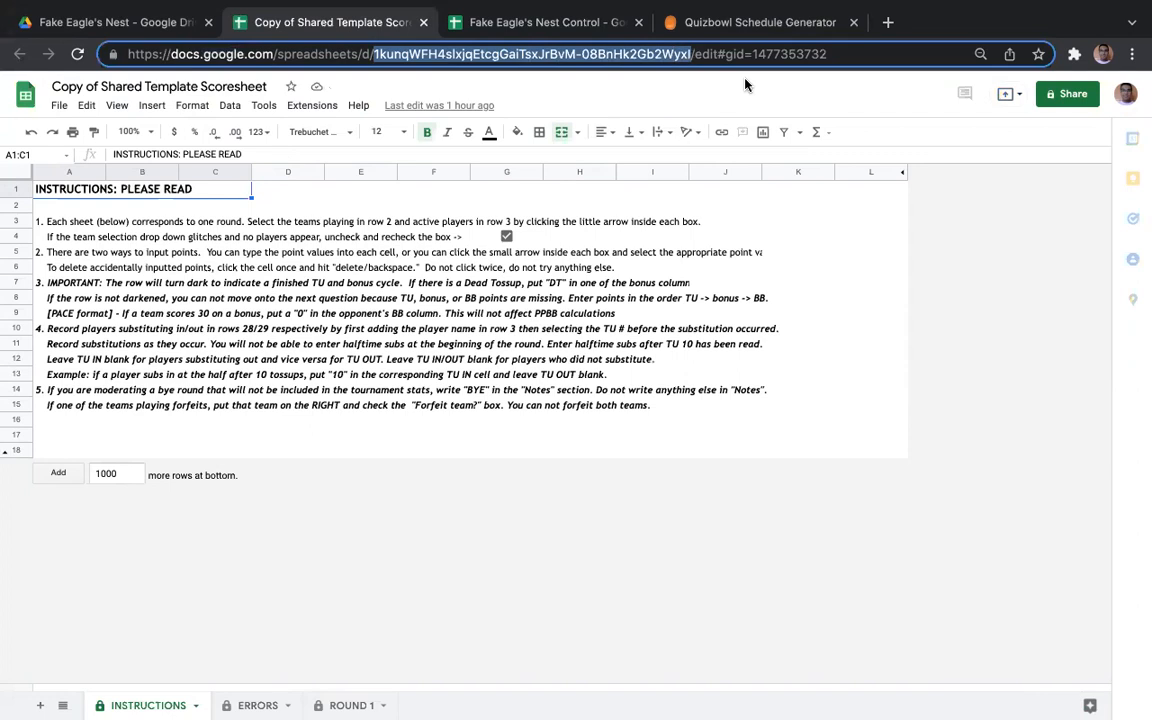
# - Paste the scoresheet ID into cell C3 of the Fake Eagle's Nest Control INSTRUCTIONS sheet and close the scoresheet
pyautogui.click(475, 22)
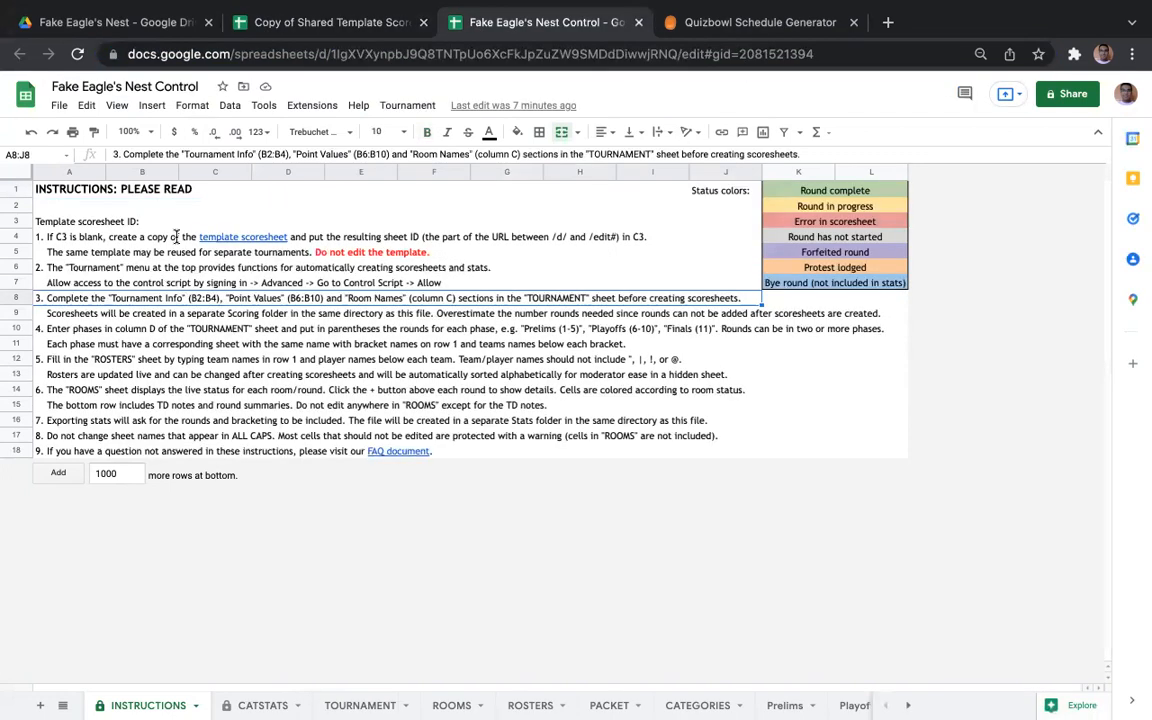
pyautogui.click(160, 226)
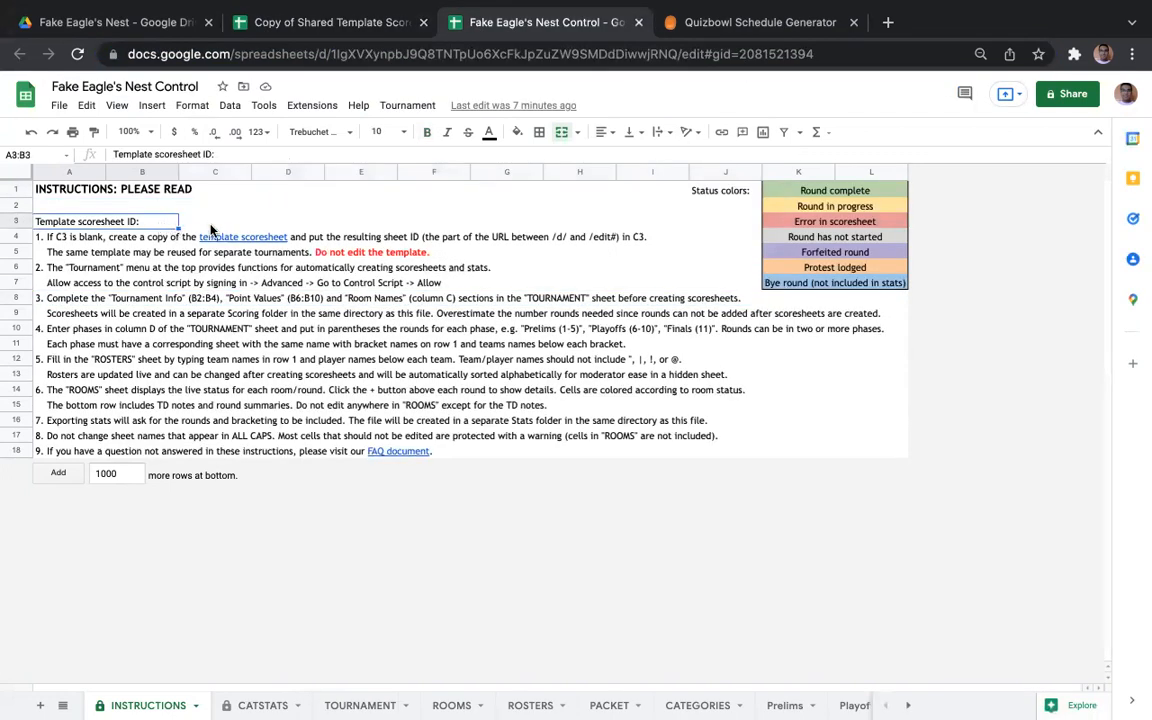
pyautogui.click(214, 227)
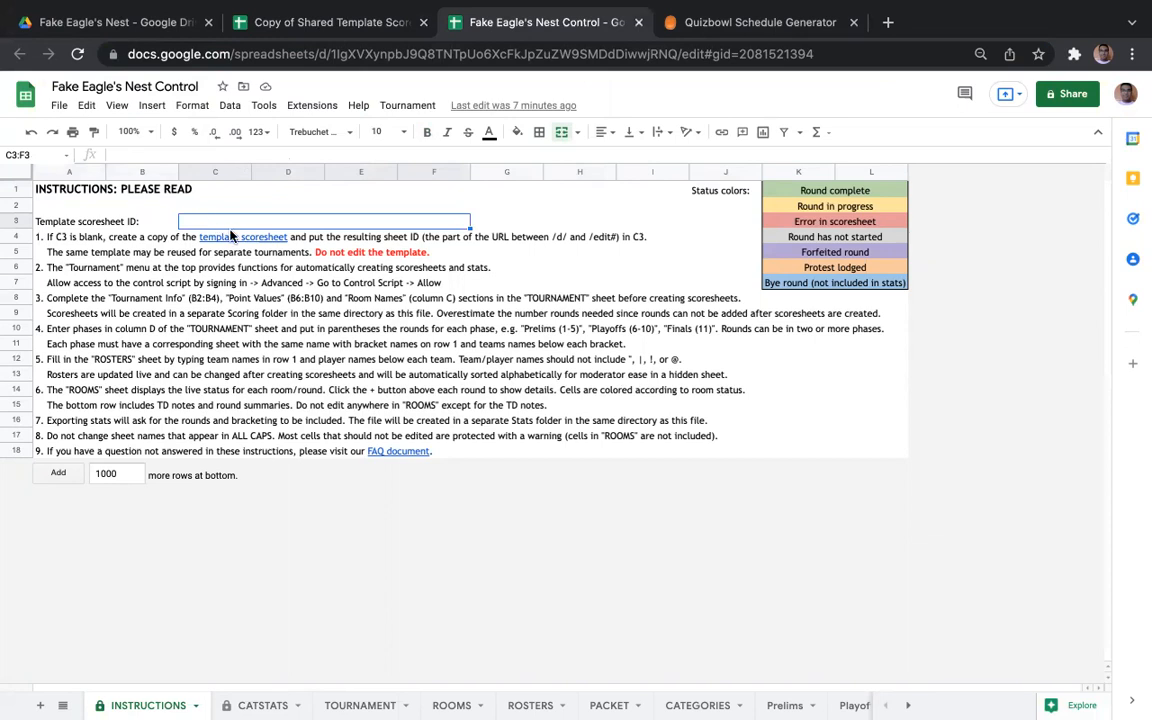
pyautogui.press('super+v')
pyautogui.click(234, 294)
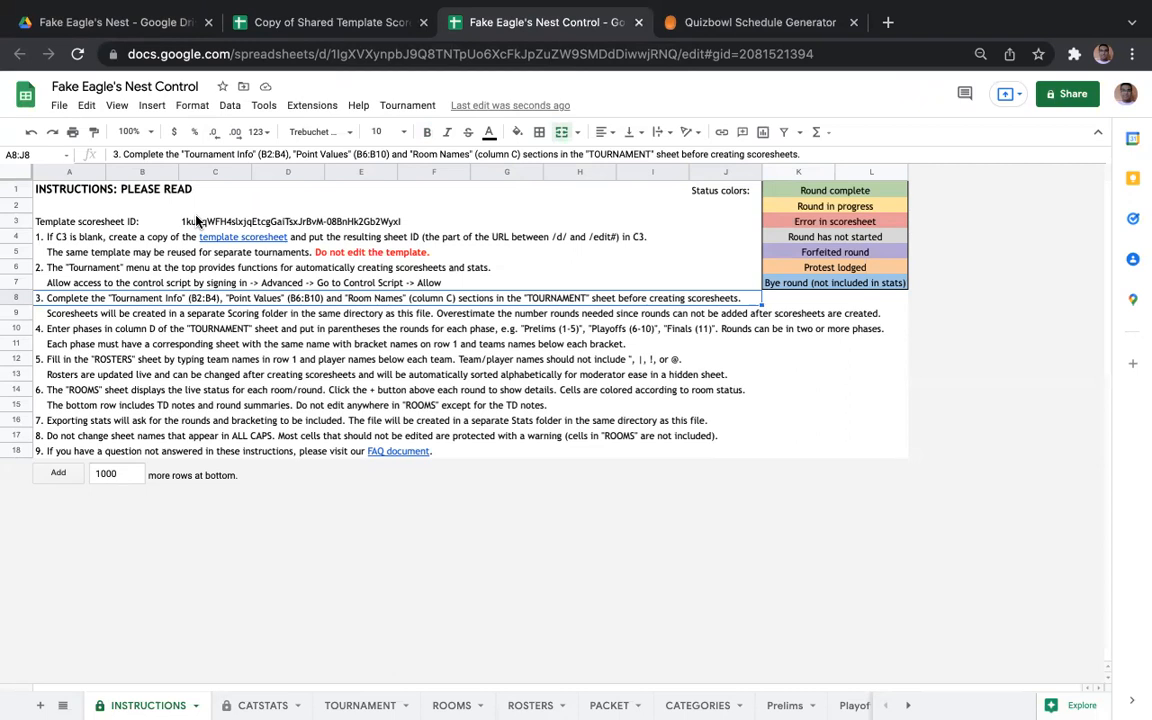
pyautogui.click(422, 22)
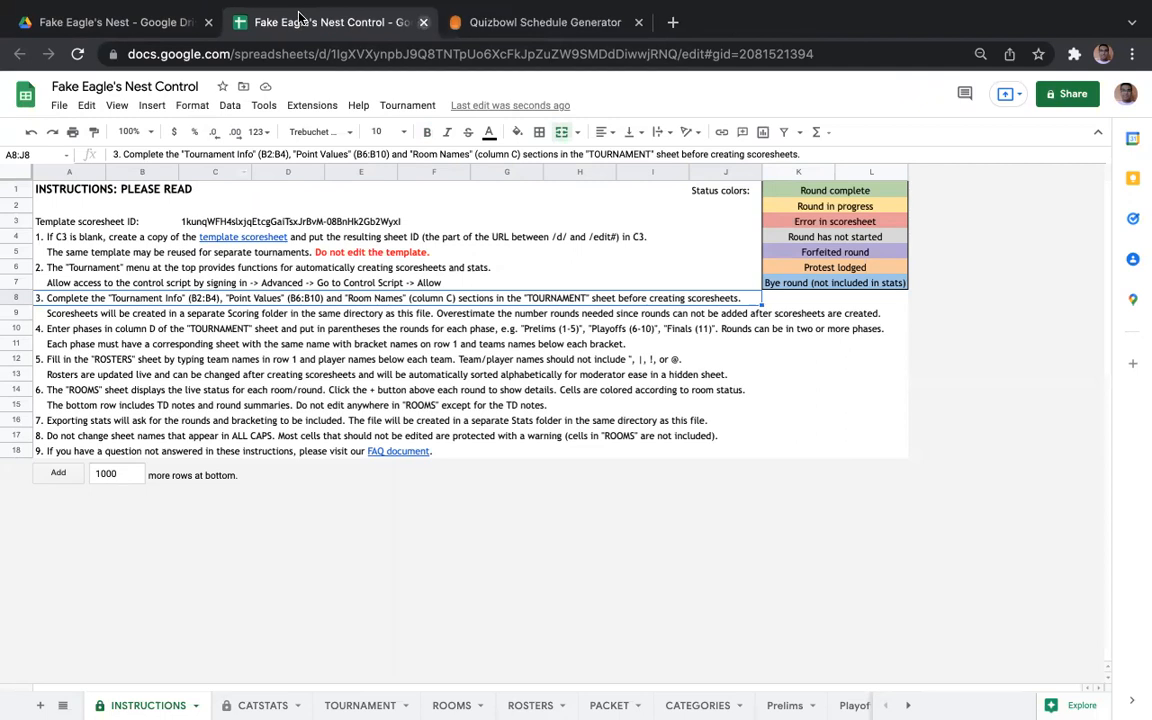
# - In the Quizbowl Schedule Generator, set the number of finals matches to 2 and try to generate the schedule
pyautogui.click(604, 22)
pyautogui.scroll(15, 485, 152)
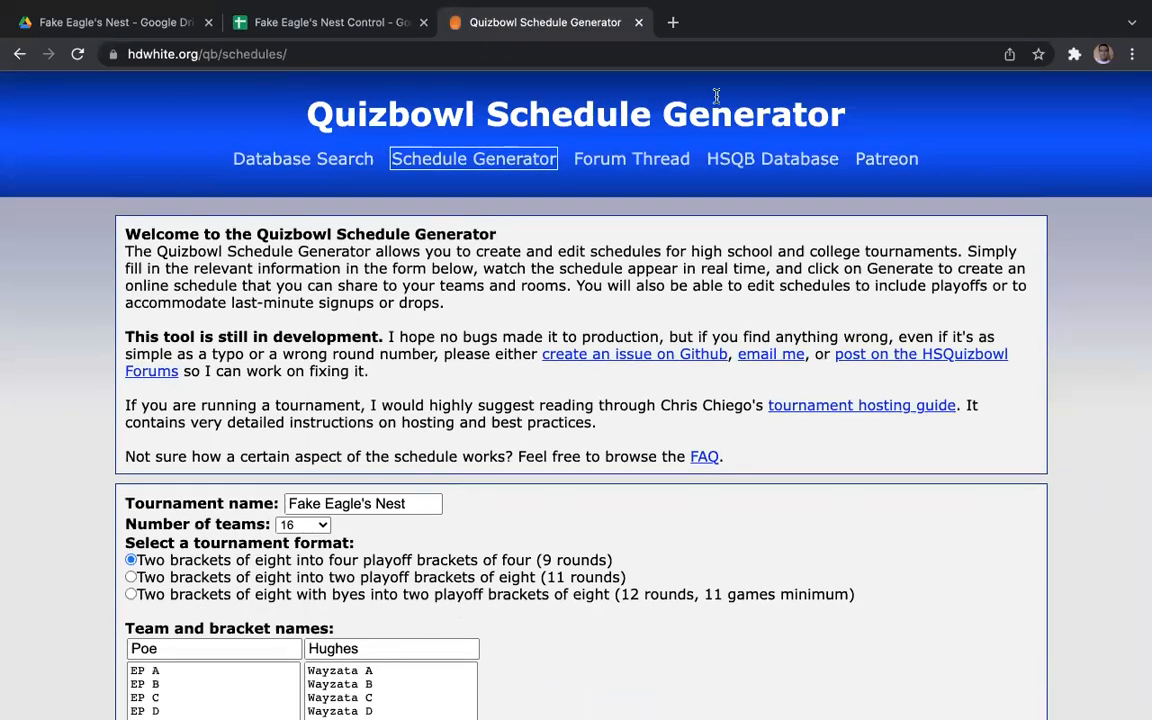
pyautogui.scroll(-3, 403, 401)
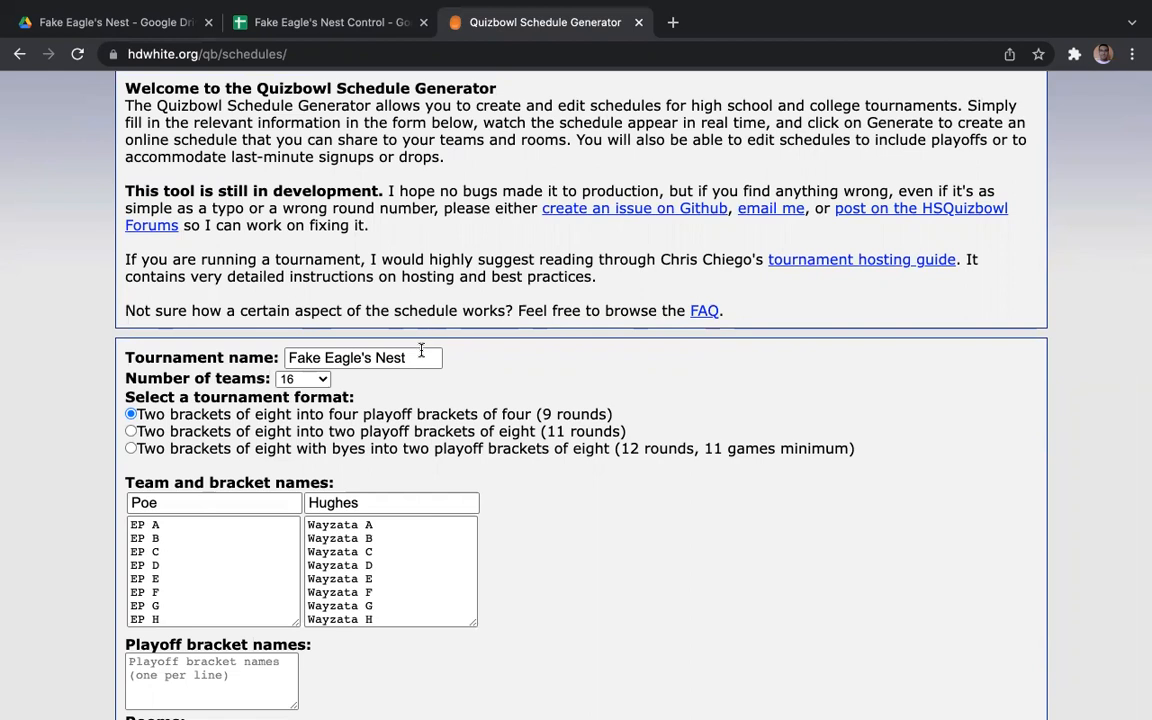
pyautogui.scroll(-1, 328, 418)
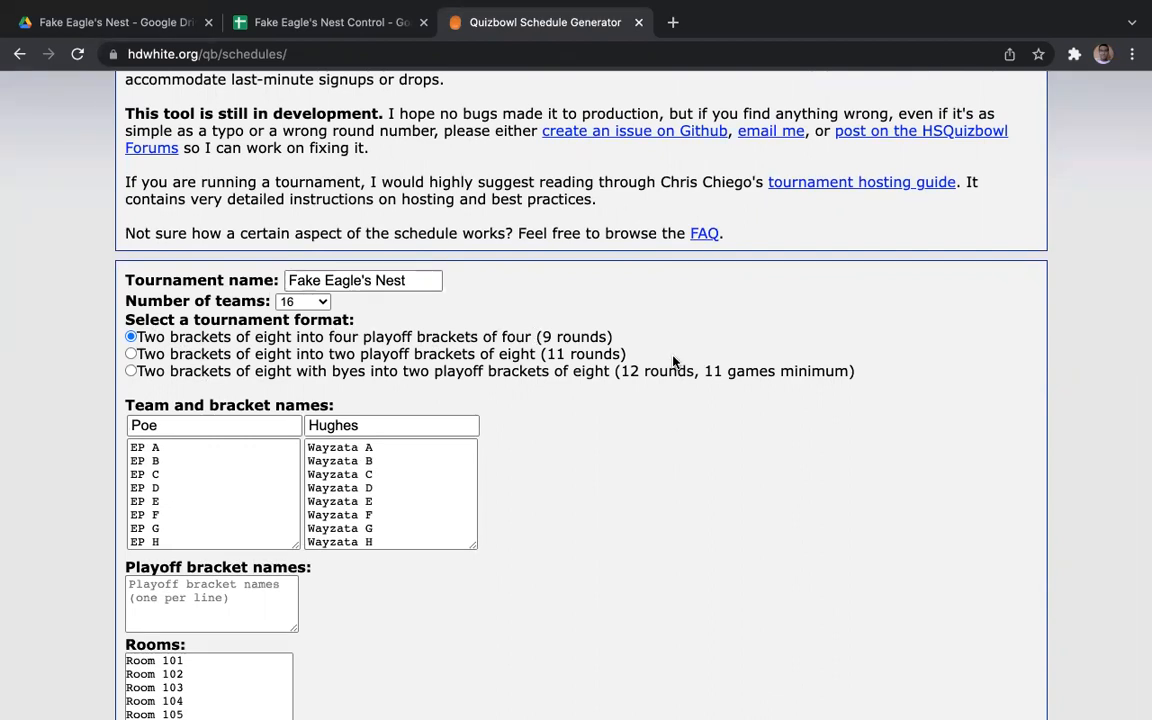
pyautogui.scroll(-5, 673, 361)
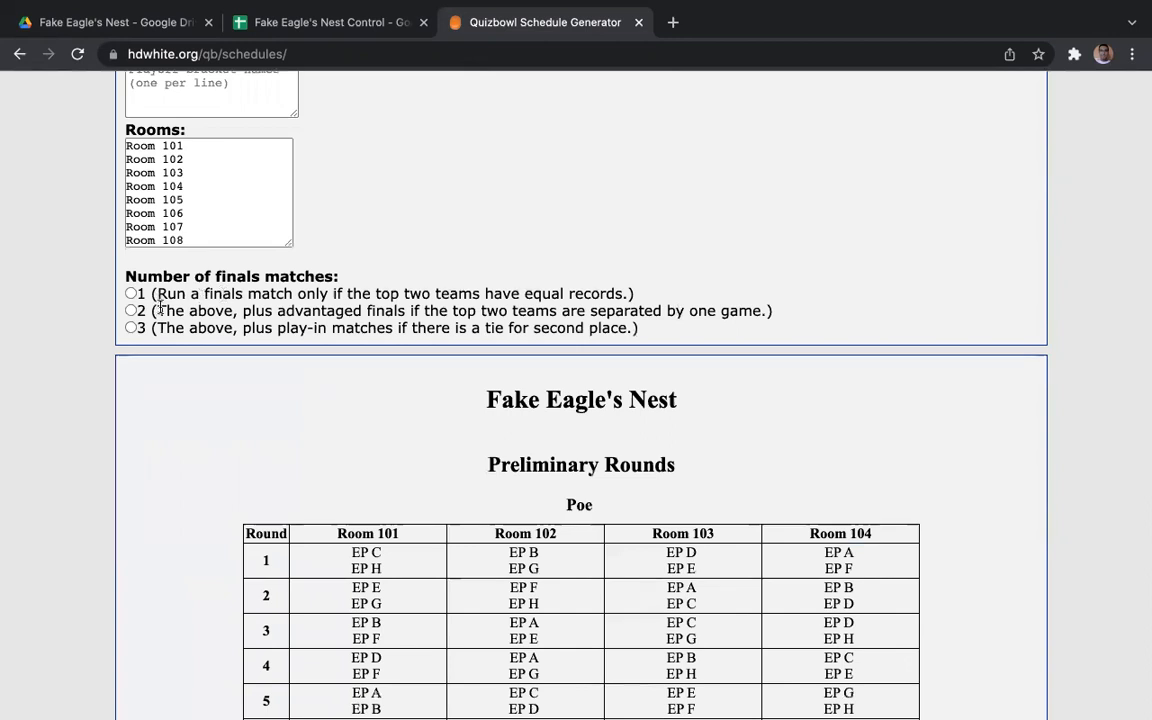
pyautogui.click(131, 310)
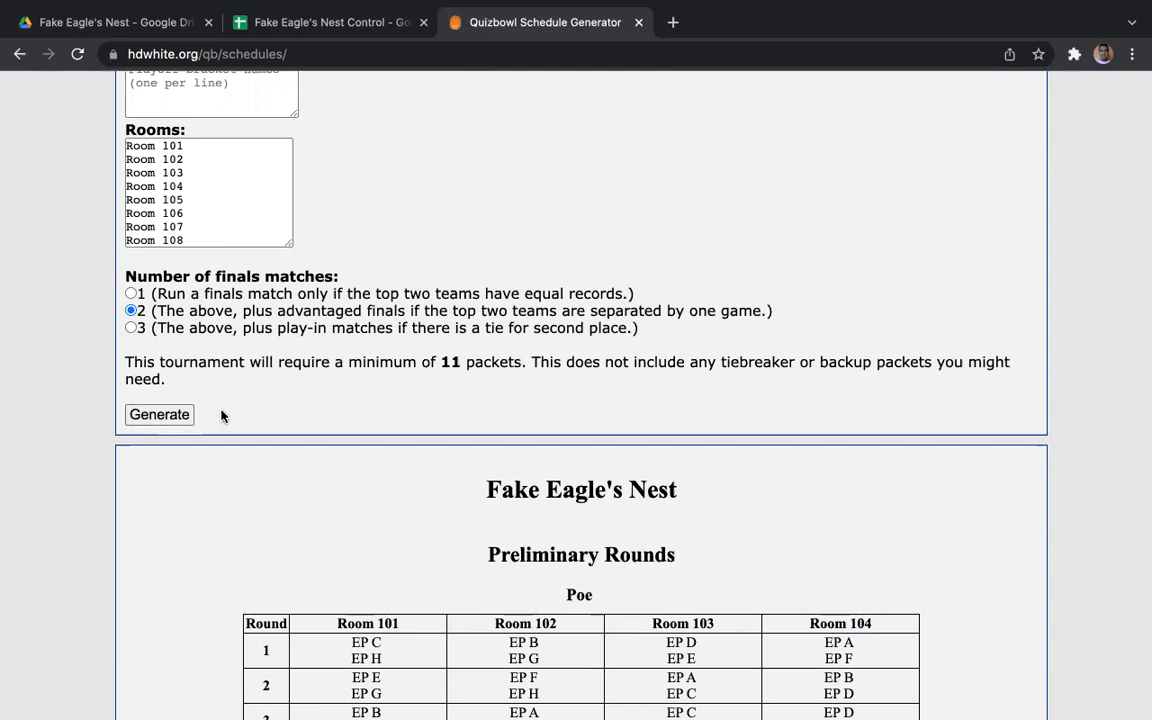
pyautogui.click(175, 415)
# - Enter Dickinson, Baldwin and O Henry as the playoff bracket names, one per line
pyautogui.scroll(-2, 240, 420)
pyautogui.scroll(5, 244, 430)
pyautogui.scroll(3, 239, 270)
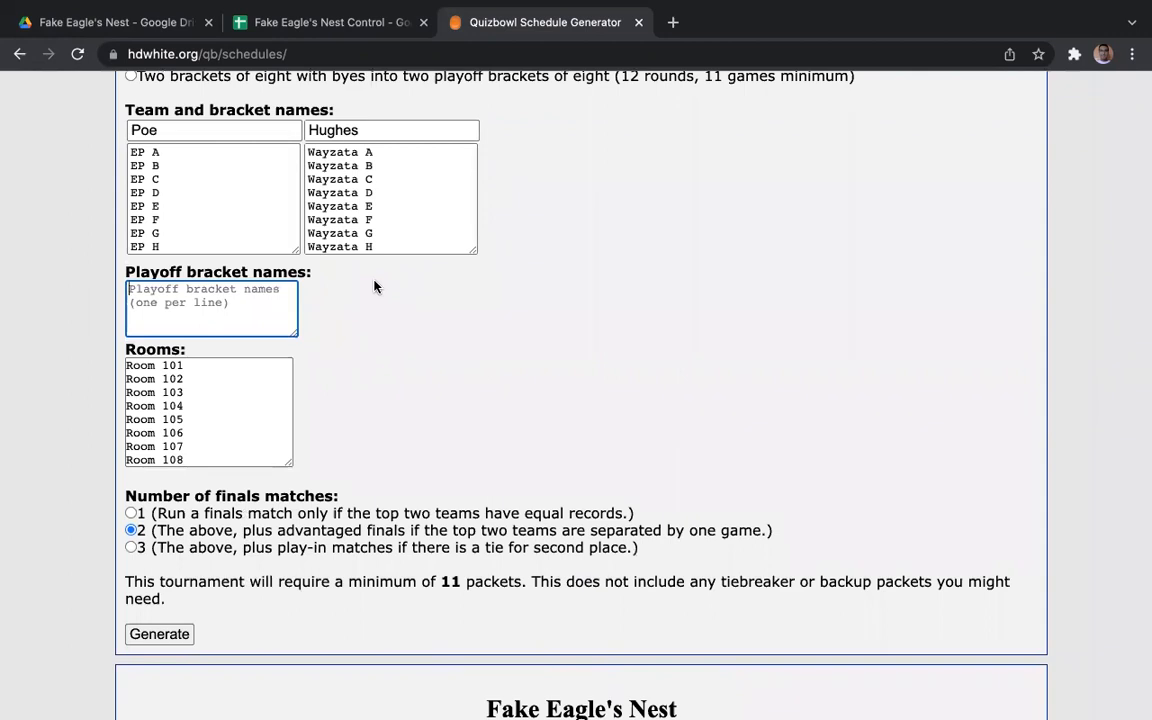
pyautogui.write('Dickinson')
pyautogui.press('Return')
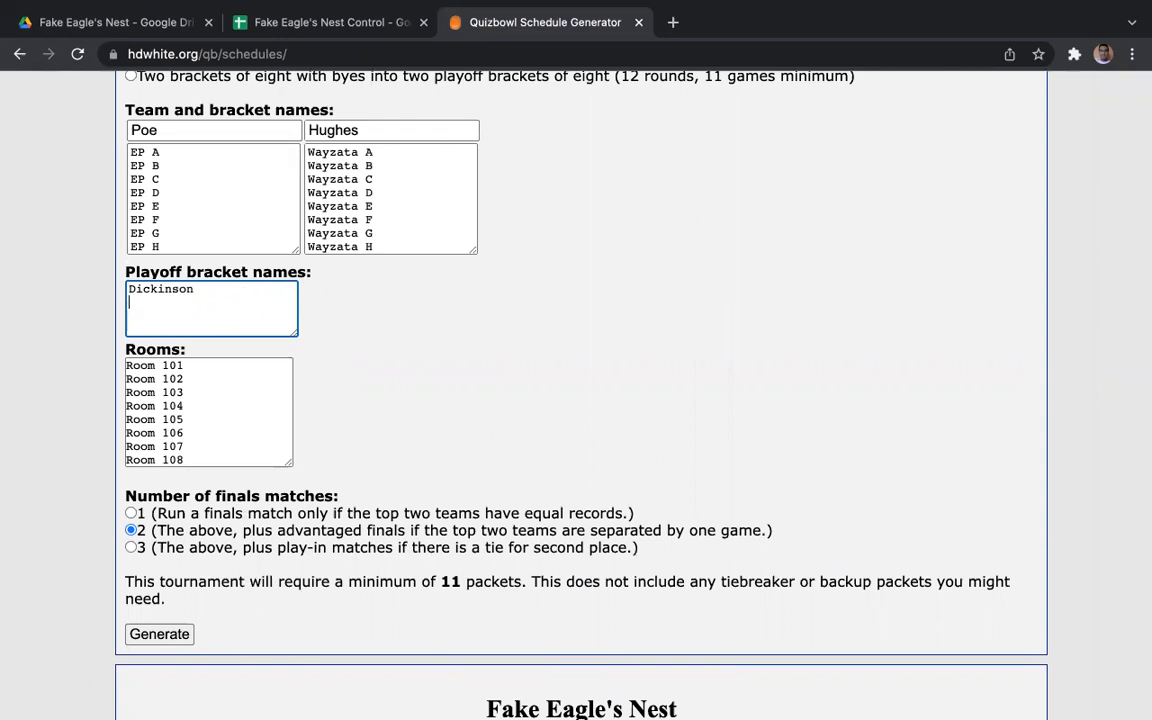
pyautogui.write('Baldwin')
pyautogui.press('Return')
pyautogui.write('O Henry')
# - Generate the Fake Eagle's Nest schedule and review the Poe and Hughes preliminary rounds
pyautogui.scroll(-20, 632, 297)
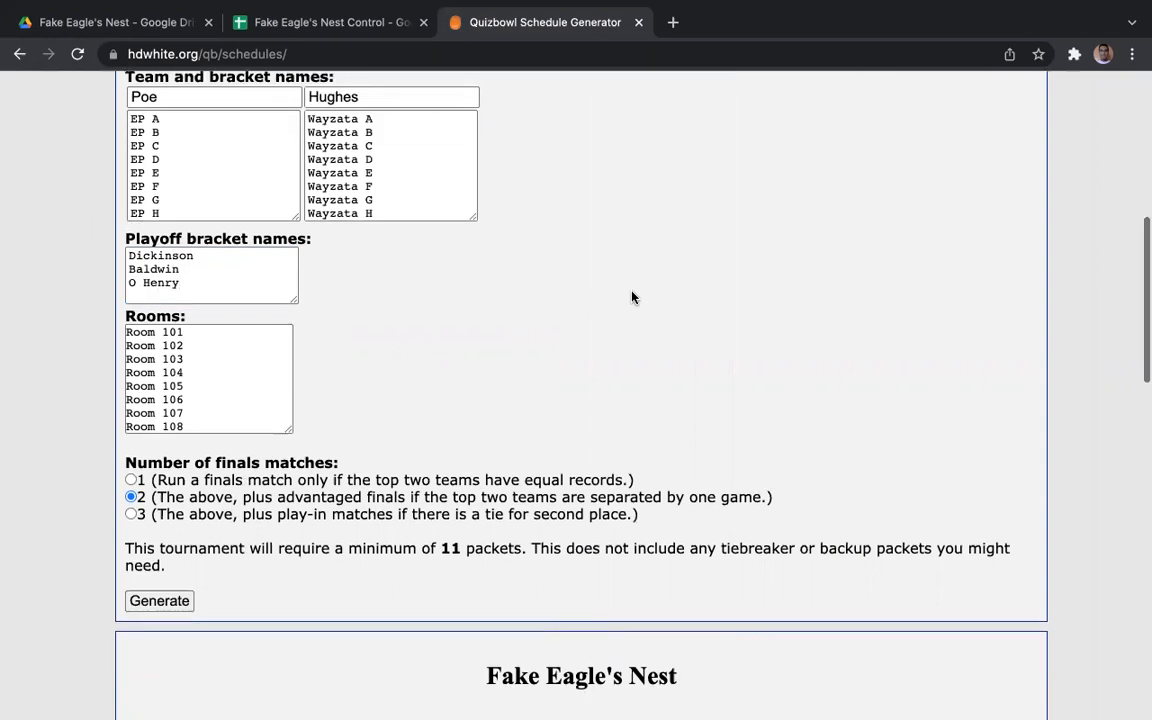
pyautogui.scroll(5, 632, 297)
pyautogui.scroll(6, 632, 297)
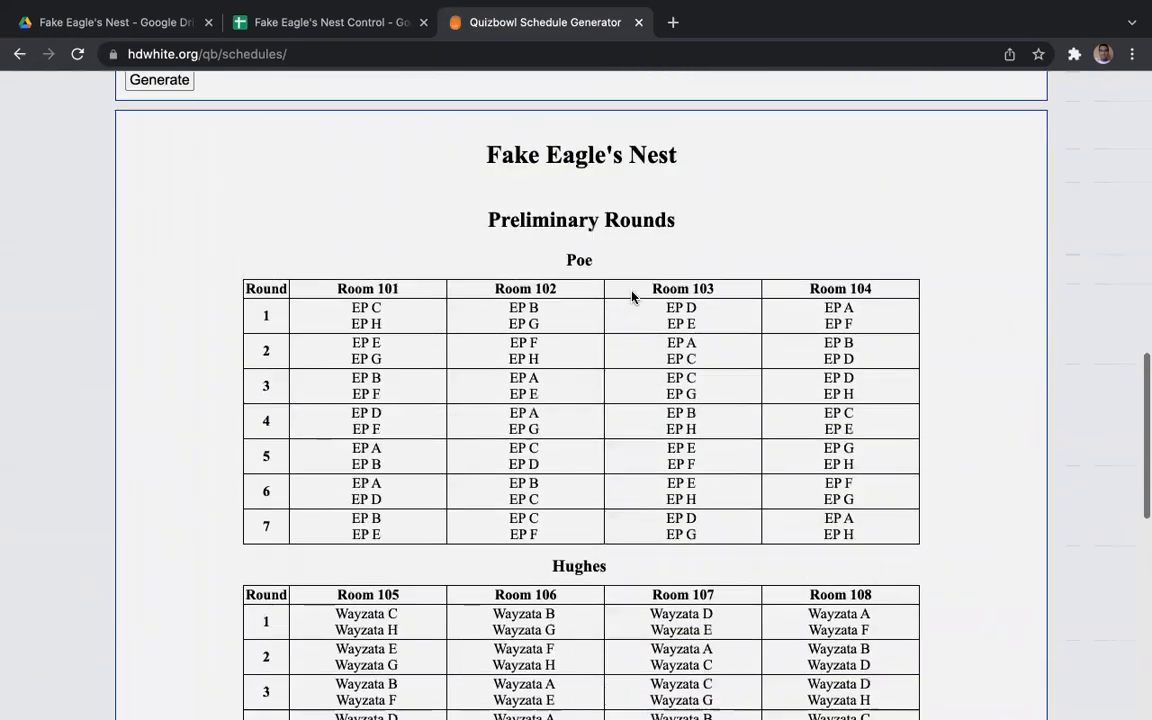
pyautogui.click(159, 237)
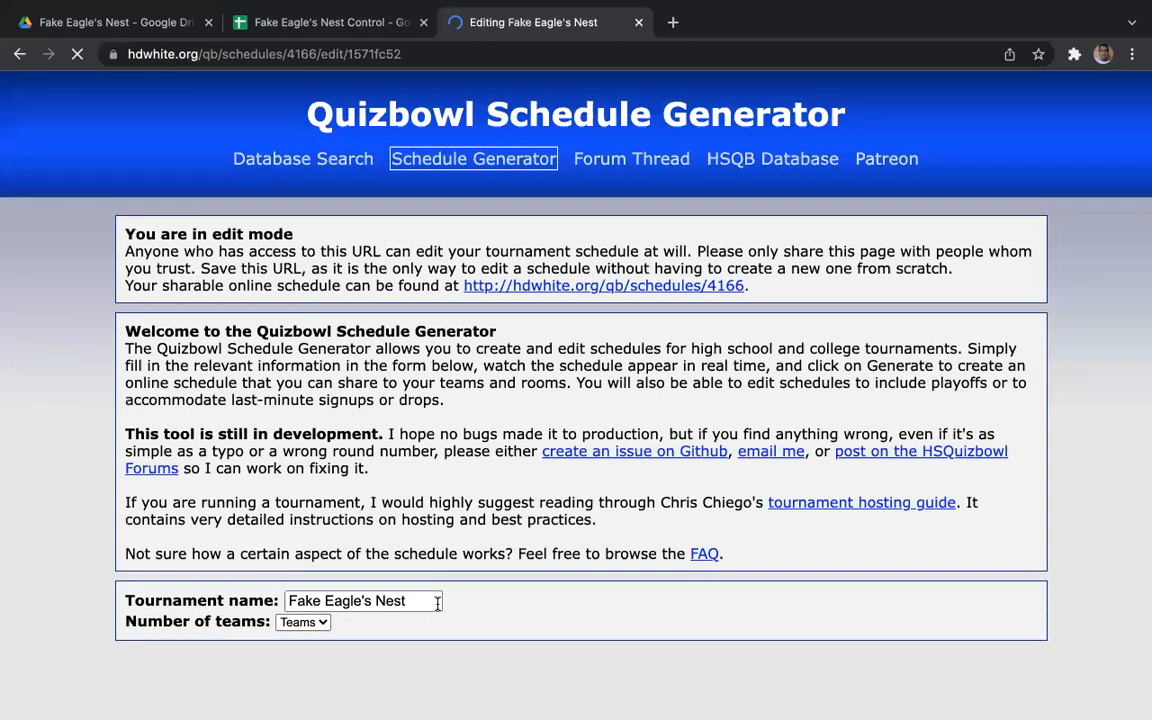
pyautogui.scroll(-5, 482, 600)
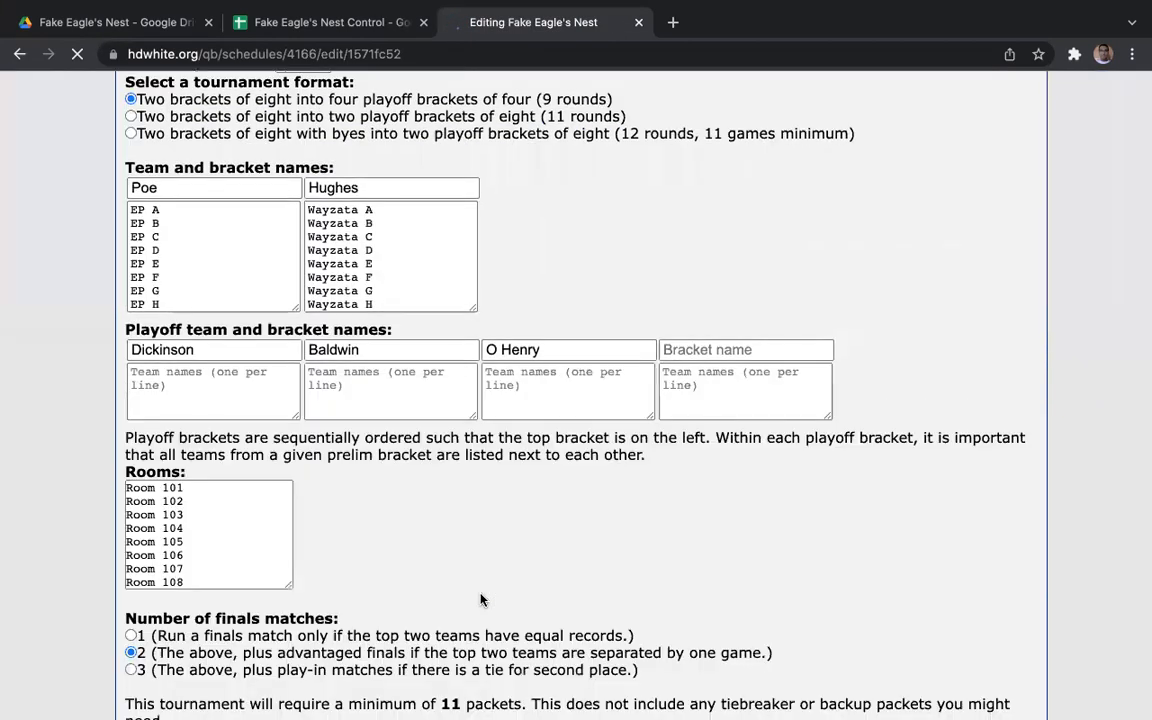
pyautogui.scroll(-5, 480, 600)
pyautogui.scroll(-9, 480, 599)
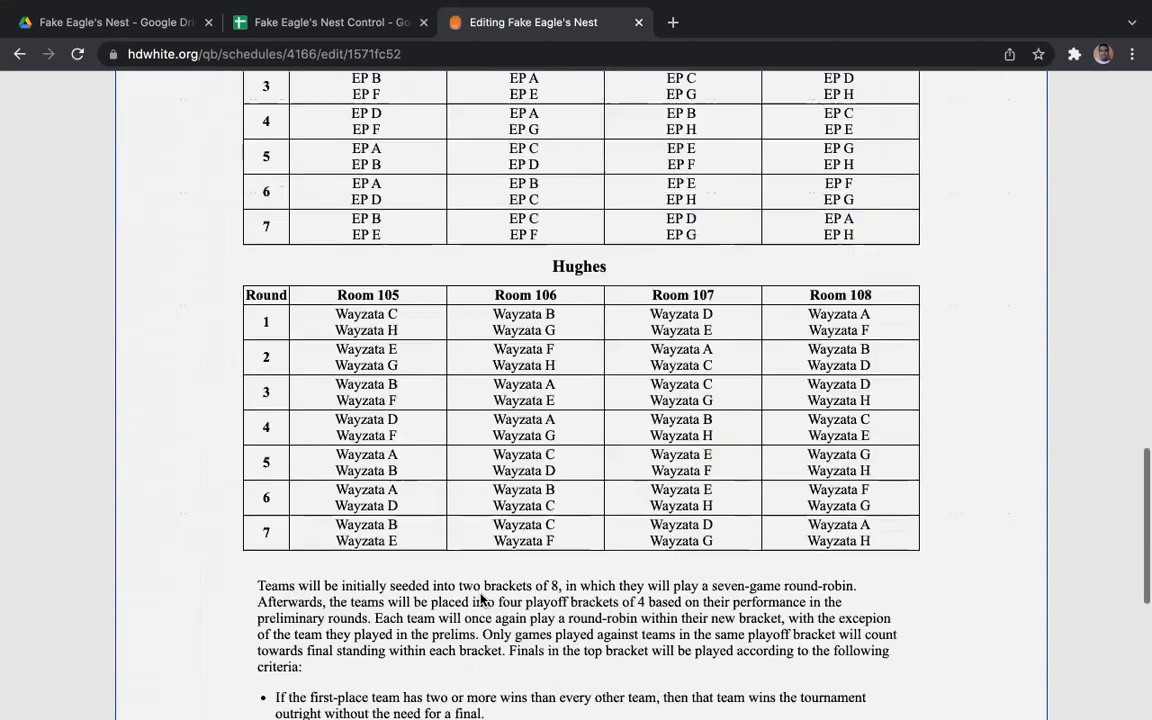
pyautogui.scroll(10, 481, 600)
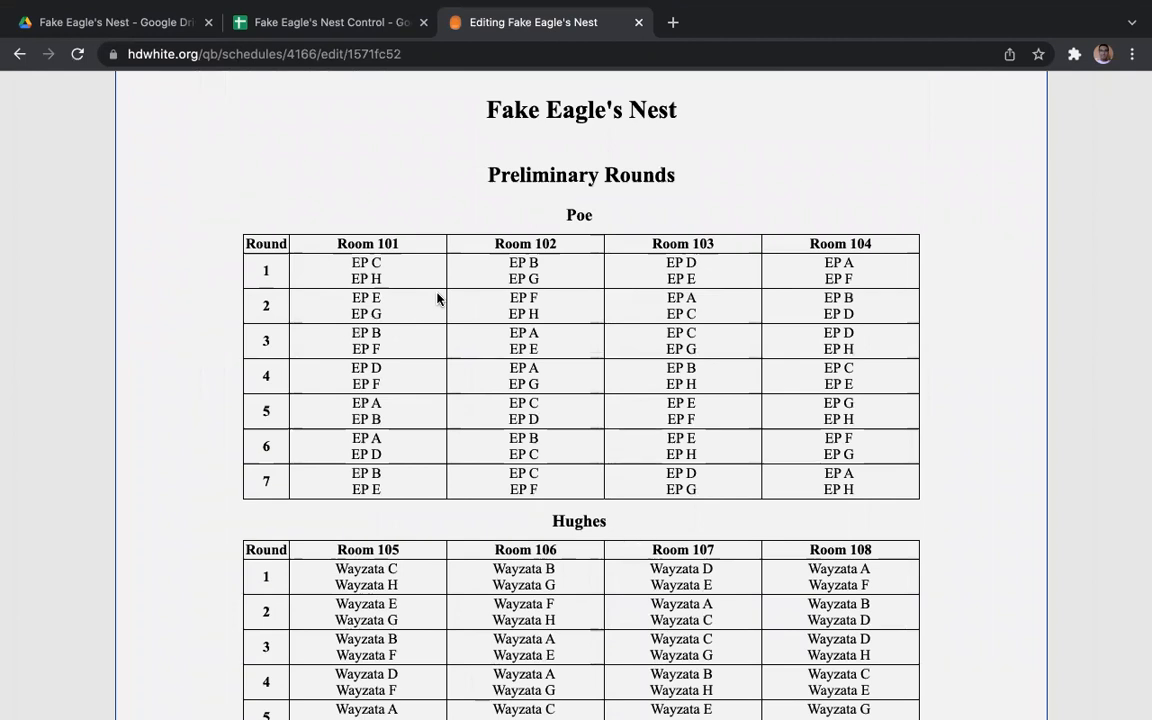
# - Review the scoresheet ID and the control script access instructions in the Fake Eagle's Nest Control spreadsheet
pyautogui.click(334, 24)
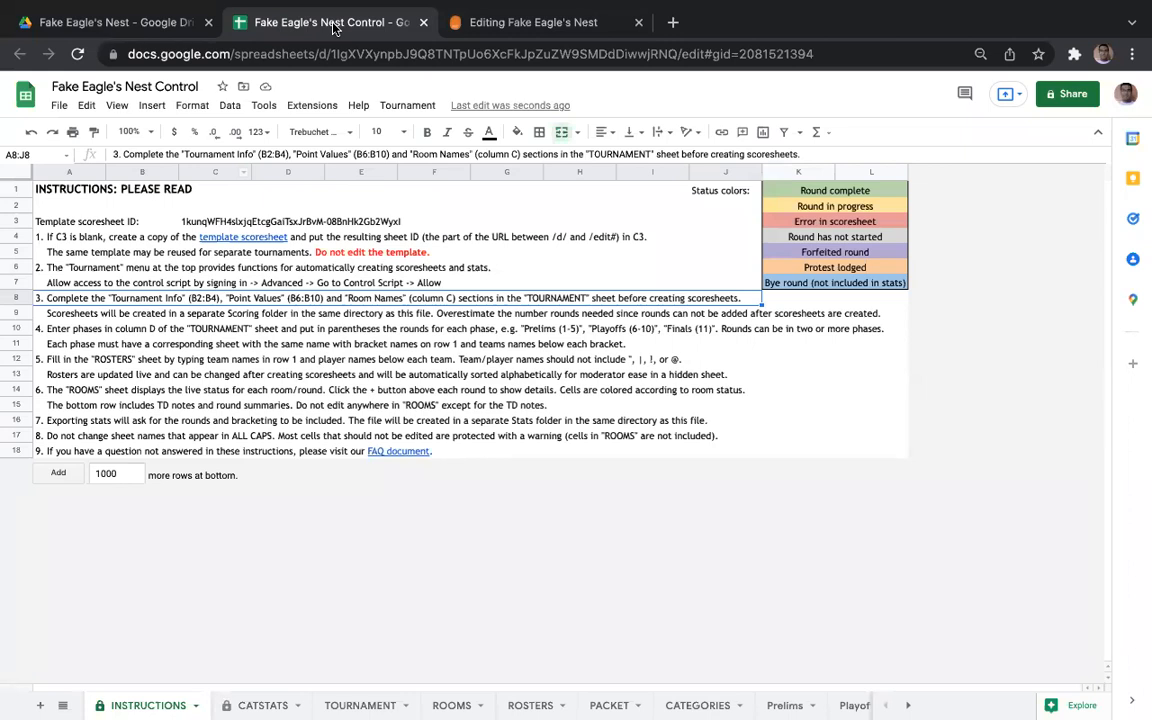
pyautogui.click(115, 226)
pyautogui.press('Tab')
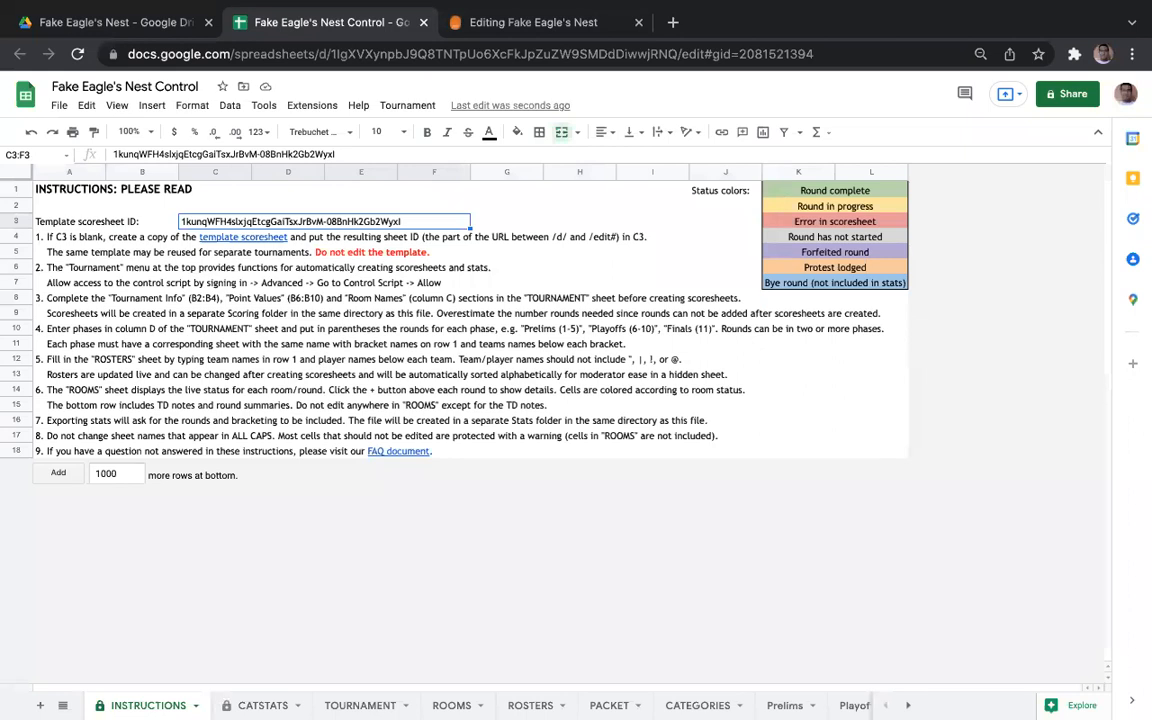
pyautogui.click(100, 283)
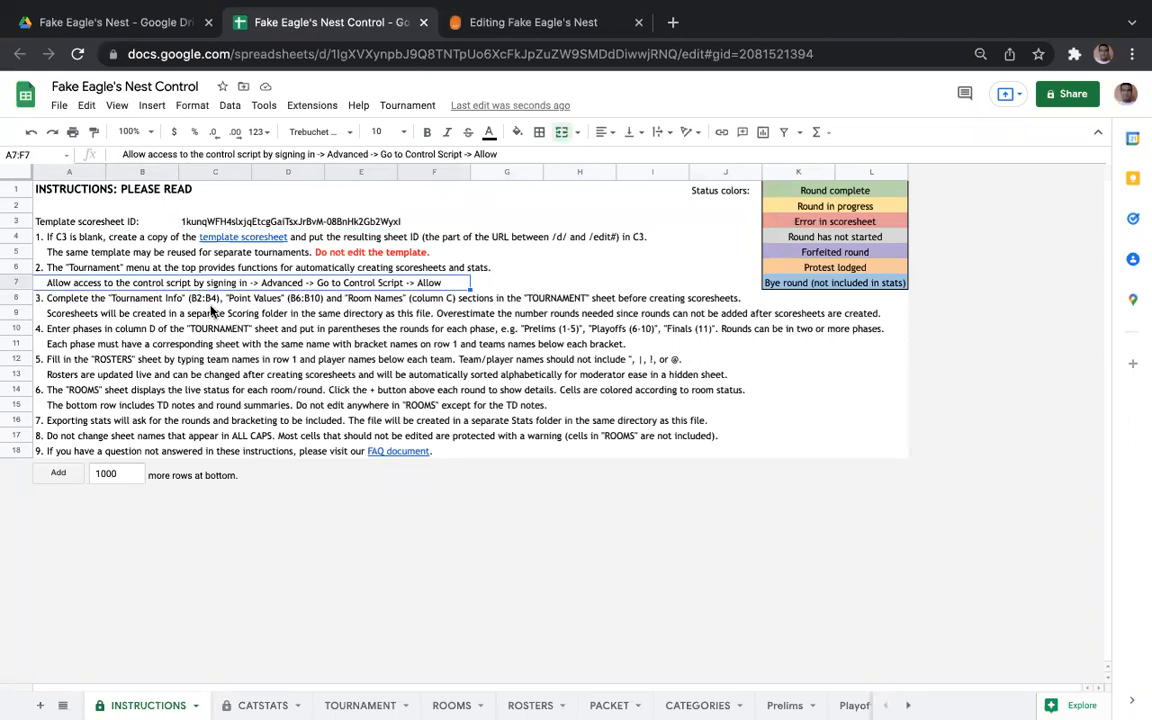
pyautogui.click(57, 265)
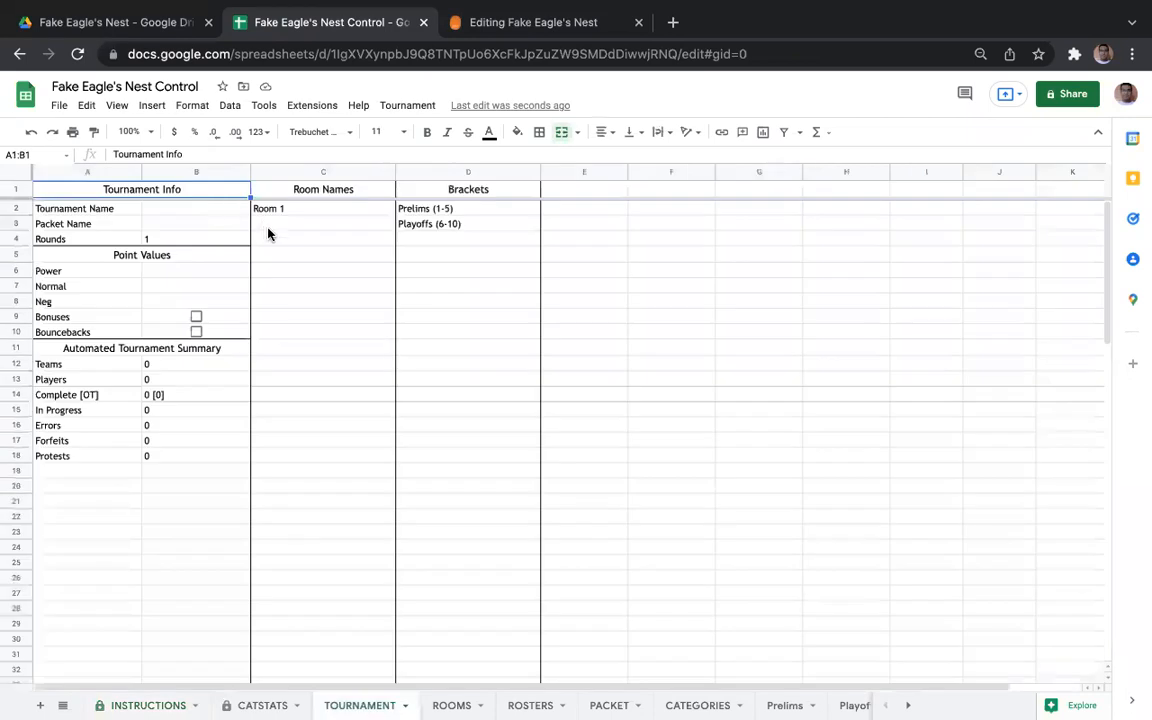
# - Enter Fake Eagle's Nest as the tournament name and SCOP Novice 11 as the packet name in the TOURNAMENT sheet
pyautogui.click(188, 211)
pyautogui.write('Fake Eag')
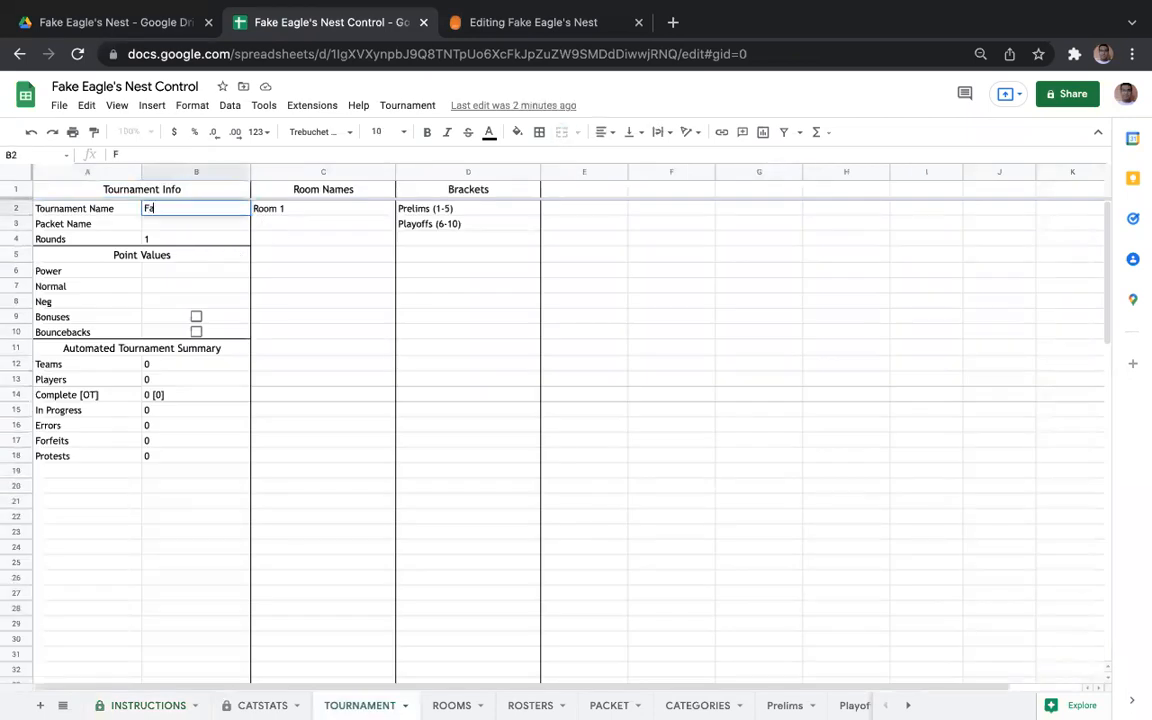
pyautogui.write("le's Nest")
pyautogui.press('Return')
pyautogui.write('SCOP Novice 11')
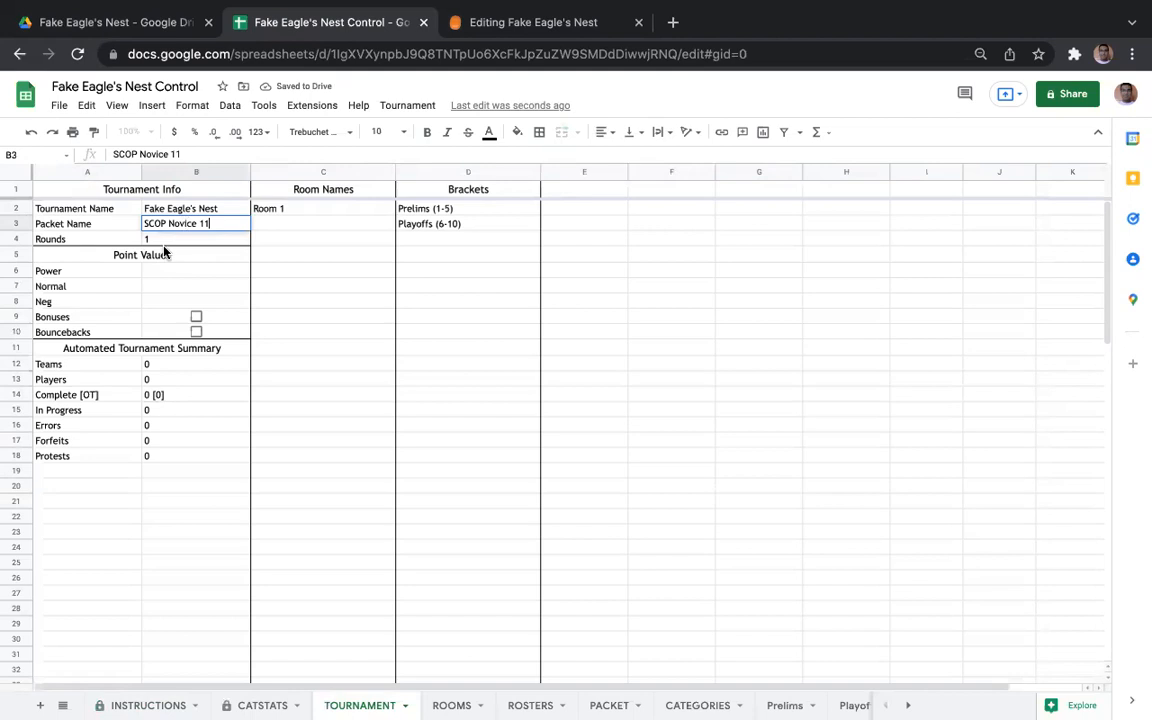
pyautogui.press('Return')
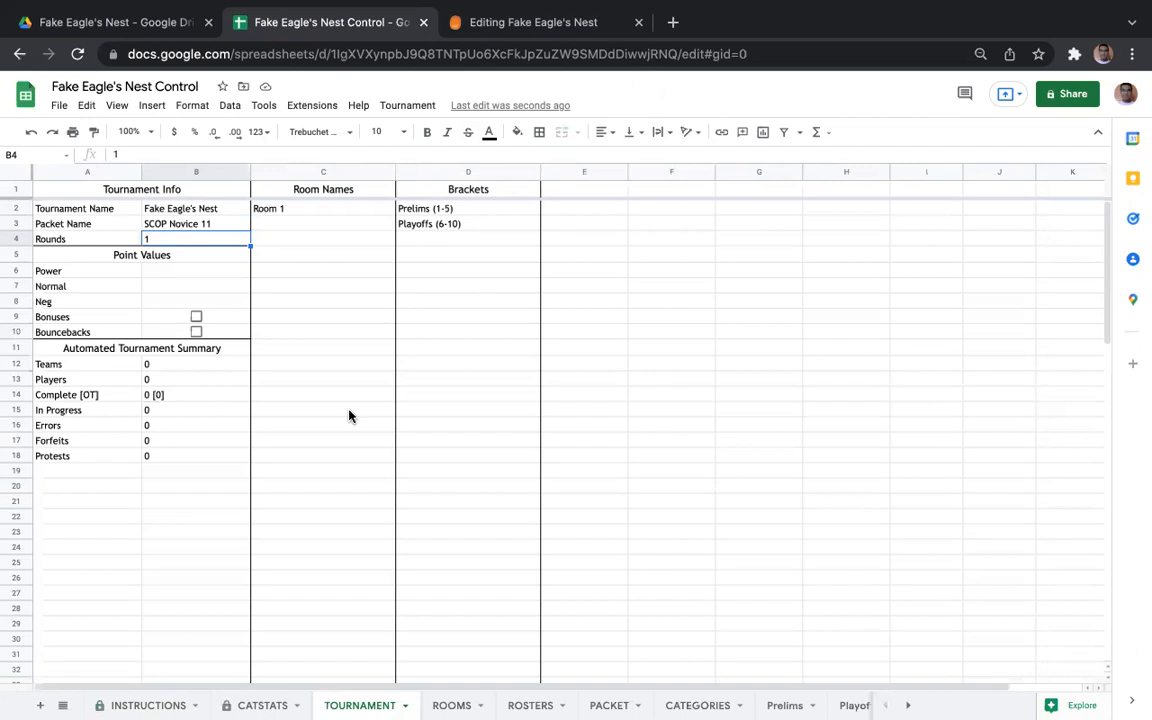
# - Check the minimum number of packets in the generated schedule and set the tournament's rounds to 11 in the control spreadsheet
pyautogui.click(514, 24)
pyautogui.scroll(-10, 543, 624)
pyautogui.scroll(12, 543, 627)
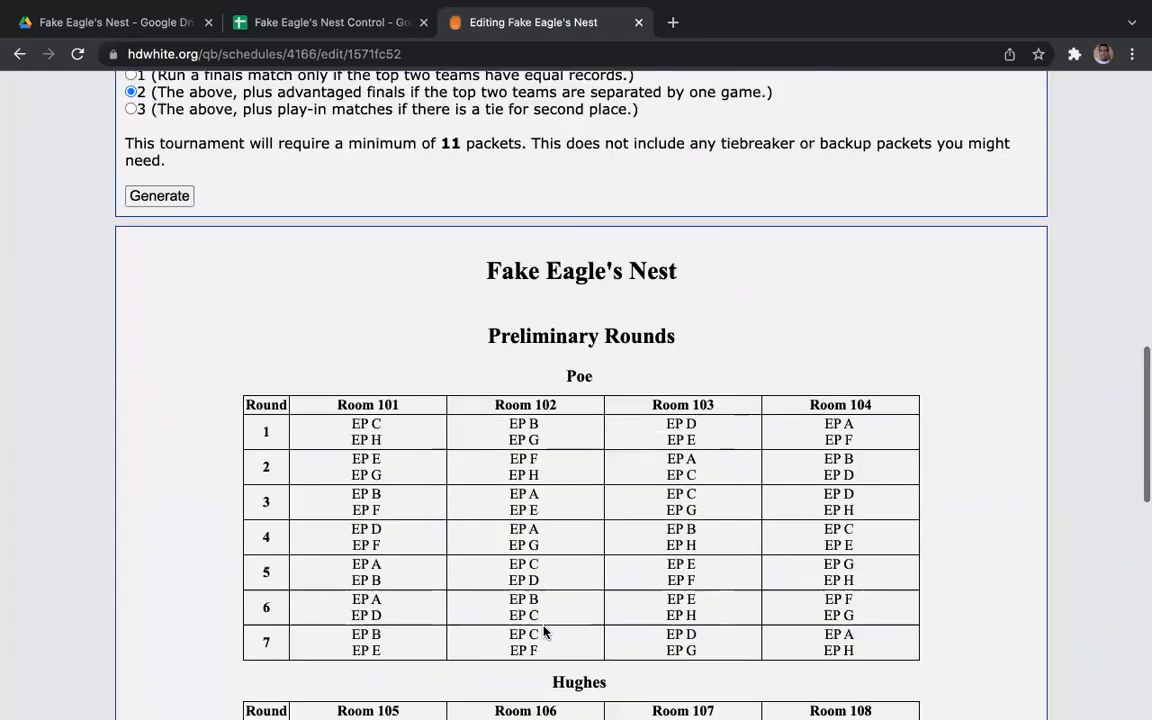
pyautogui.scroll(4, 543, 630)
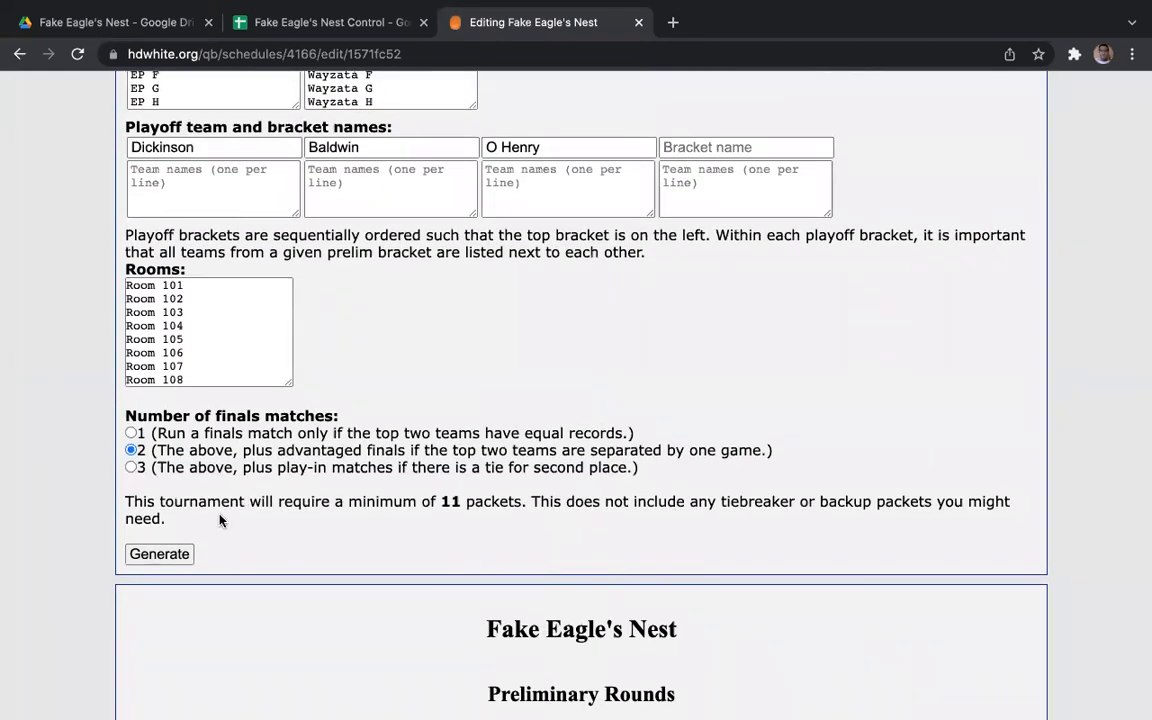
pyautogui.scroll(1, 219, 517)
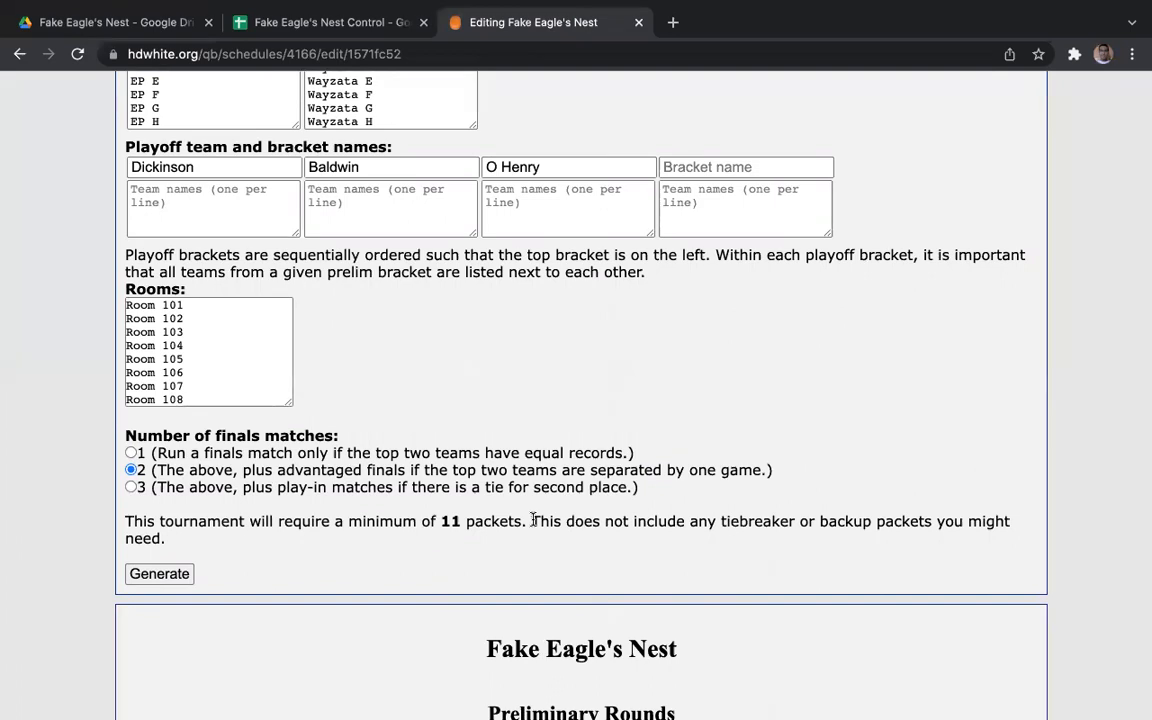
pyautogui.scroll(-15, 533, 519)
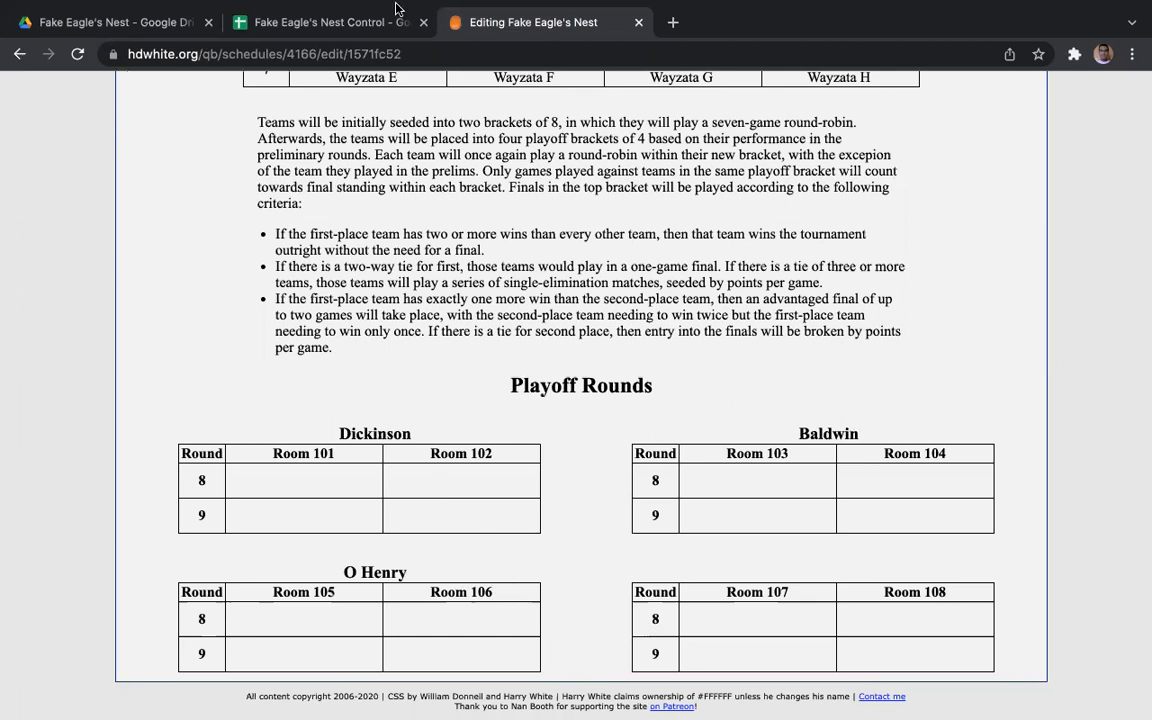
pyautogui.click(322, 28)
pyautogui.write('11')
pyautogui.click(447, 231)
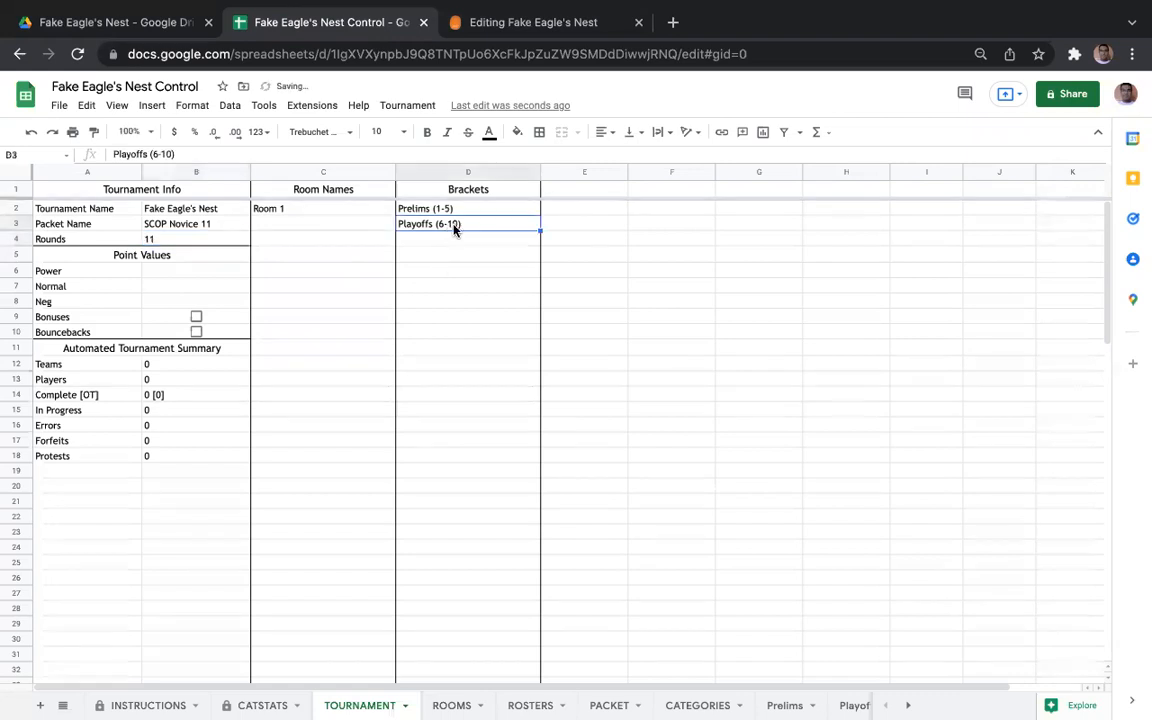
pyautogui.click(150, 239)
# - Change the preliminary phase entry in the Brackets column to Prelims (1-8)
pyautogui.click(432, 210)
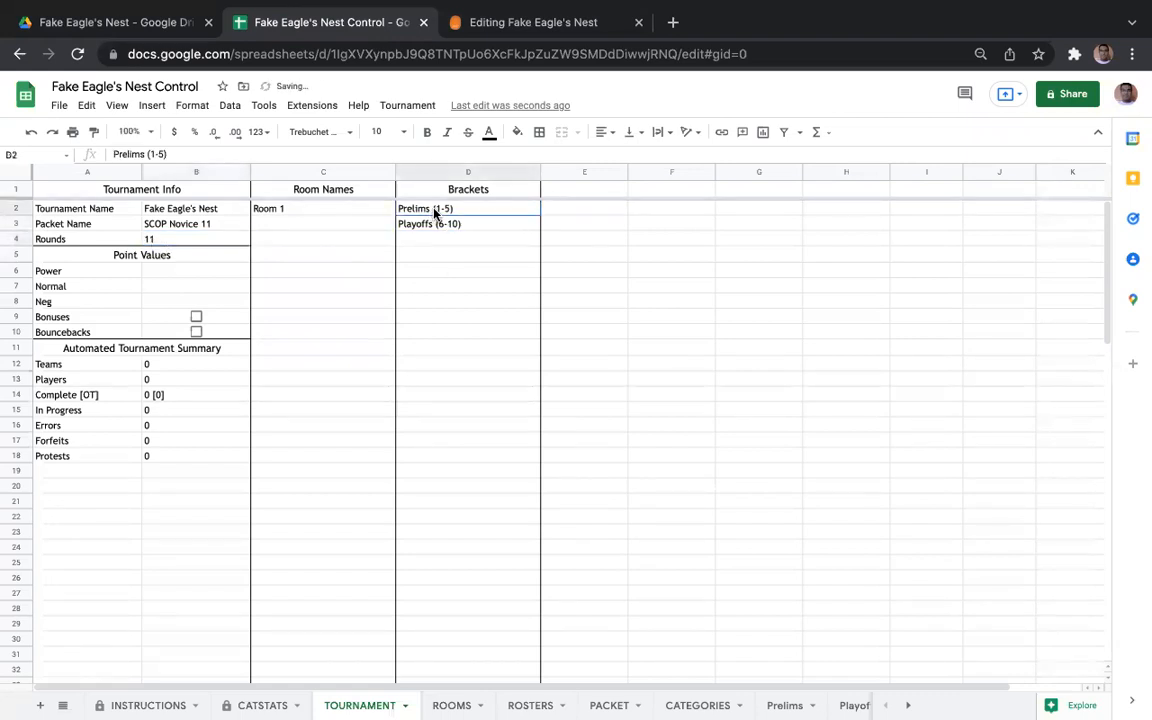
pyautogui.doubleClick(473, 208)
pyautogui.press('BackSpace')
pyautogui.press('BackSpace')
pyautogui.write('8)')
# - Set the first two phases in the Brackets column to Prelims (1-7) and Playoffs (8-9)
pyautogui.doubleClick(478, 224)
pyautogui.press('BackSpace')
pyautogui.press('BackSpace')
pyautogui.press('BackSpace')
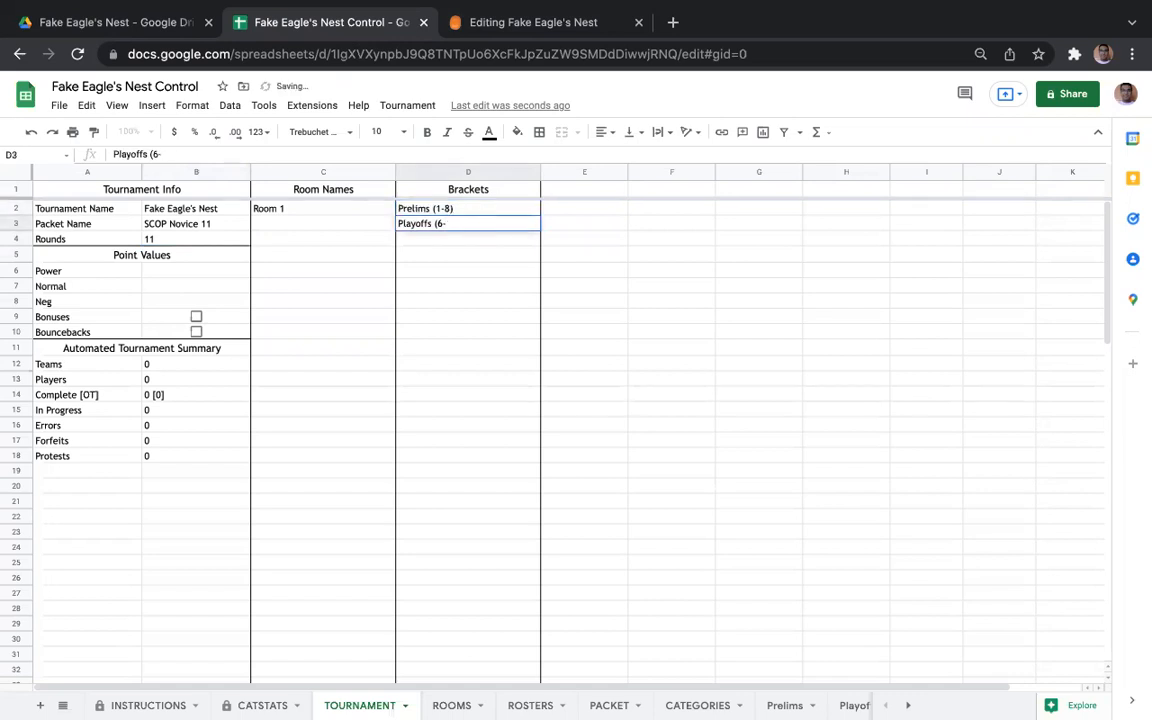
pyautogui.press('BackSpace')
pyautogui.write('9')
pyautogui.doubleClick(465, 208)
pyautogui.press('BackSpace')
pyautogui.press('BackSpace')
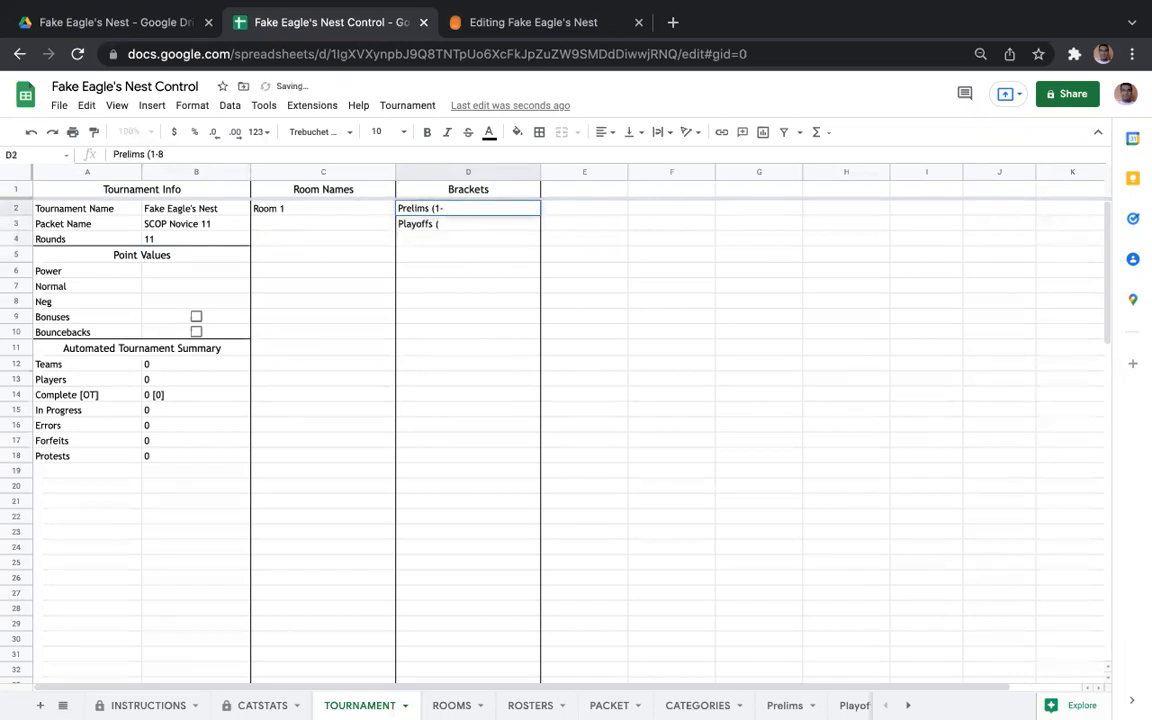
pyautogui.write('7)')
pyautogui.doubleClick(455, 224)
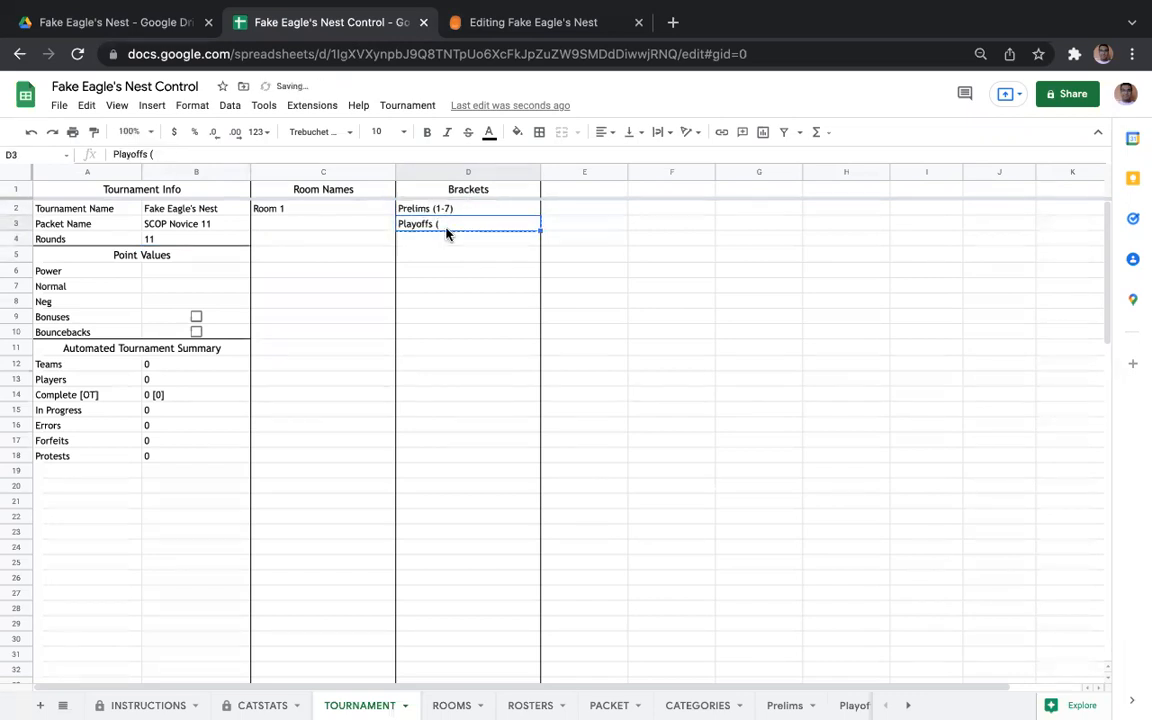
pyautogui.write('8')
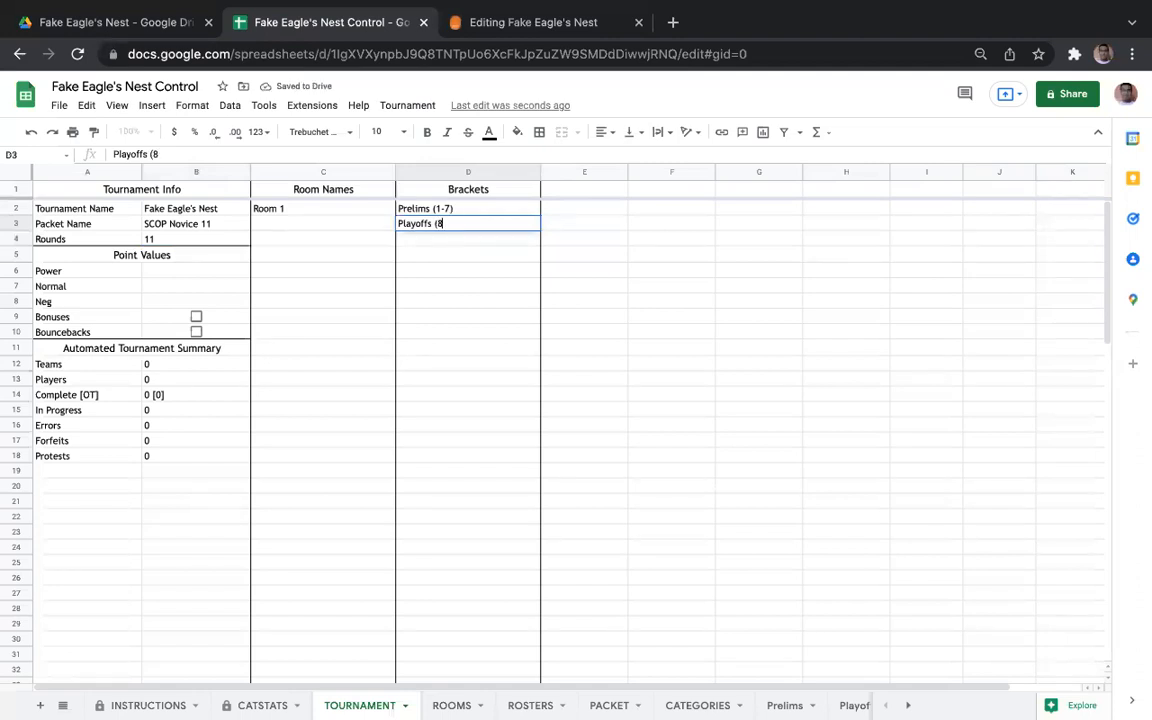
pyautogui.write('-9)')
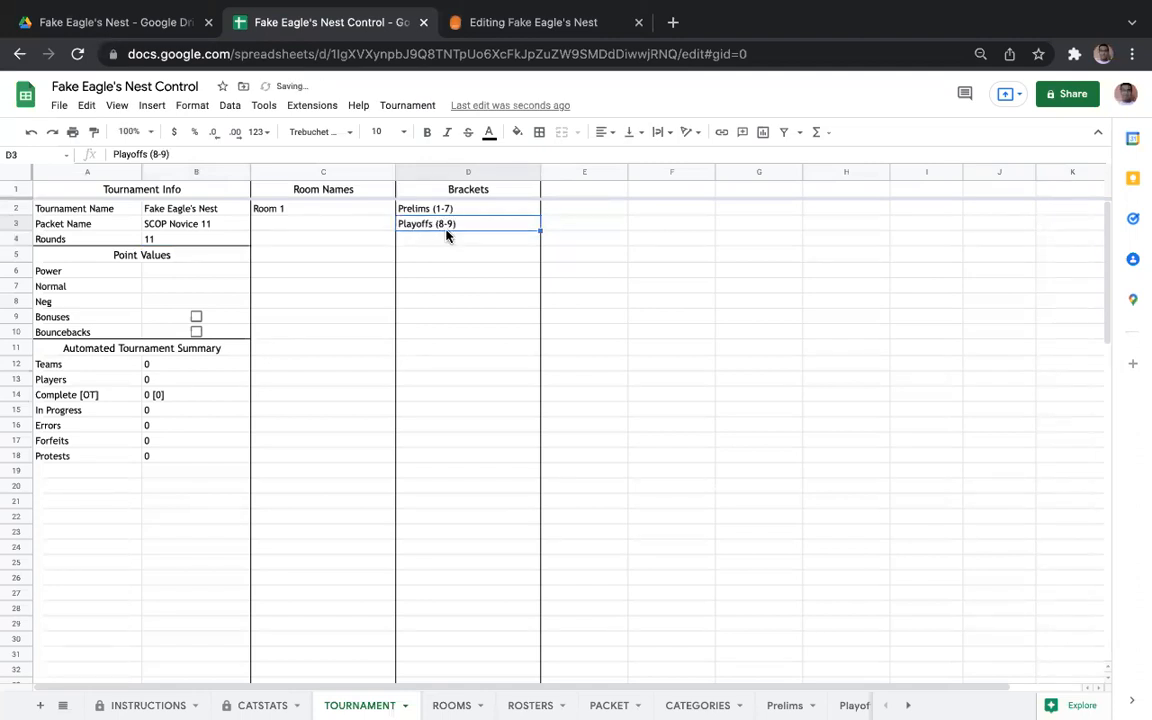
# - Add a third phase, Finals (10-11), below the playoffs in the Brackets column
pyautogui.press('Return')
pyautogui.write('Finals (10-11')
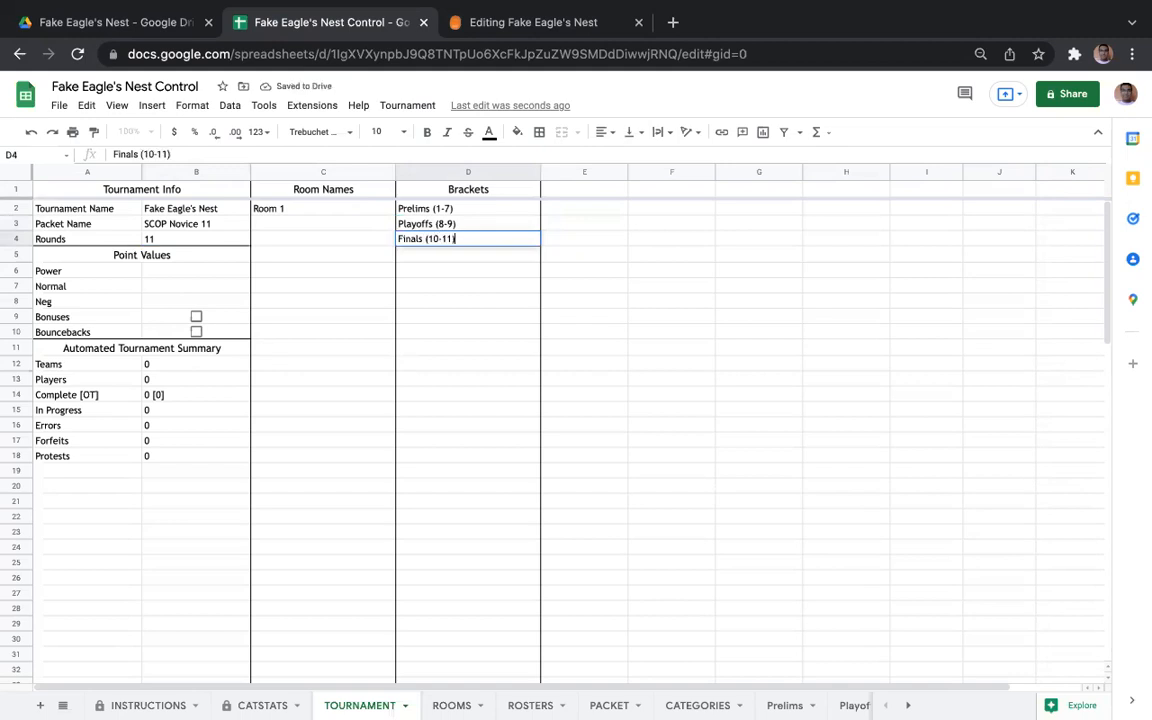
pyautogui.click(465, 272)
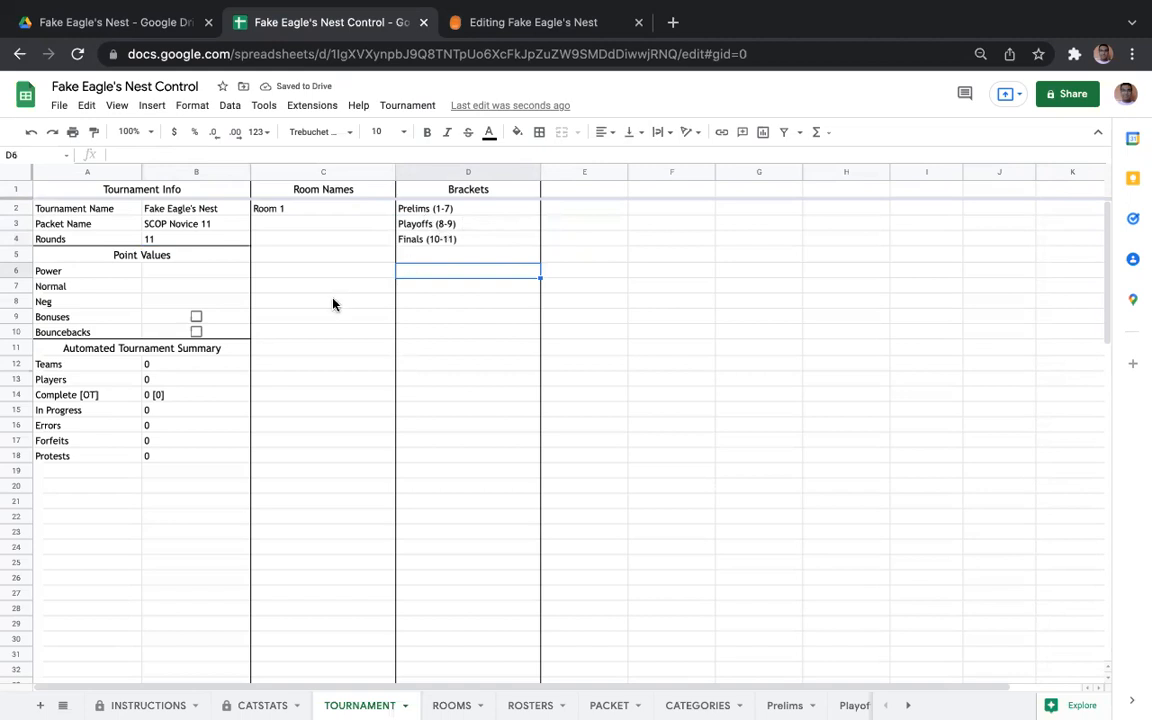
# - Set the point values to 15 for power, 10 for normal and -5 for neg, and enable bonuses
pyautogui.click(206, 271)
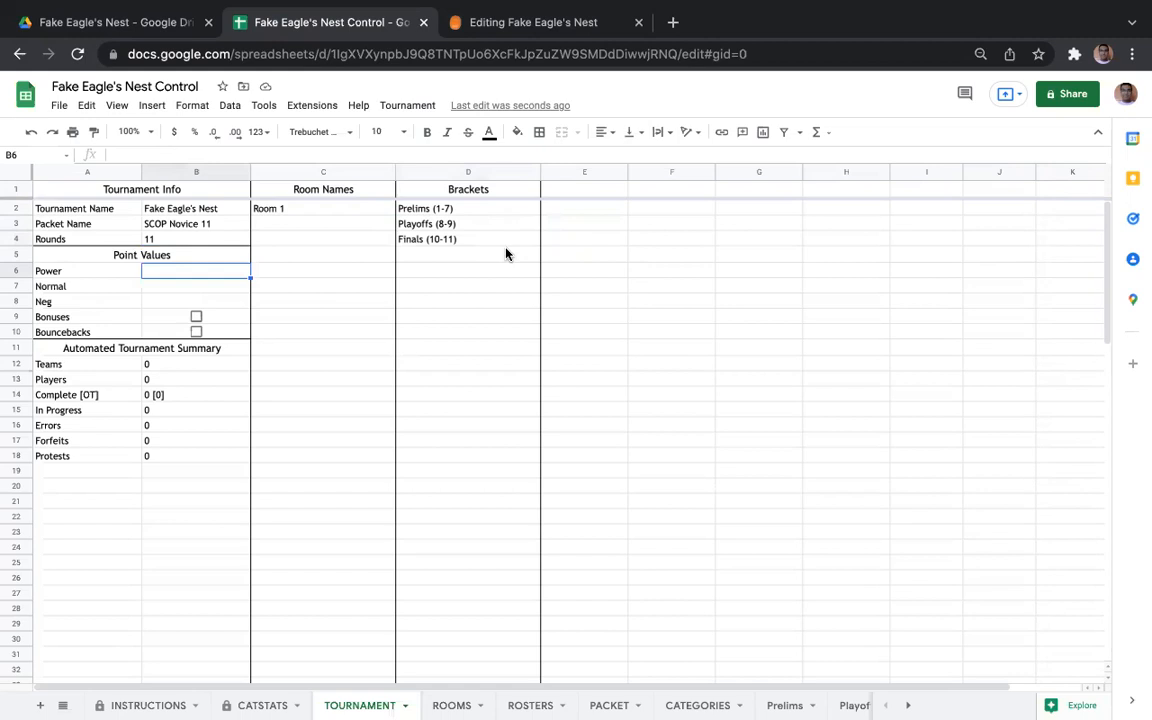
pyautogui.write('15')
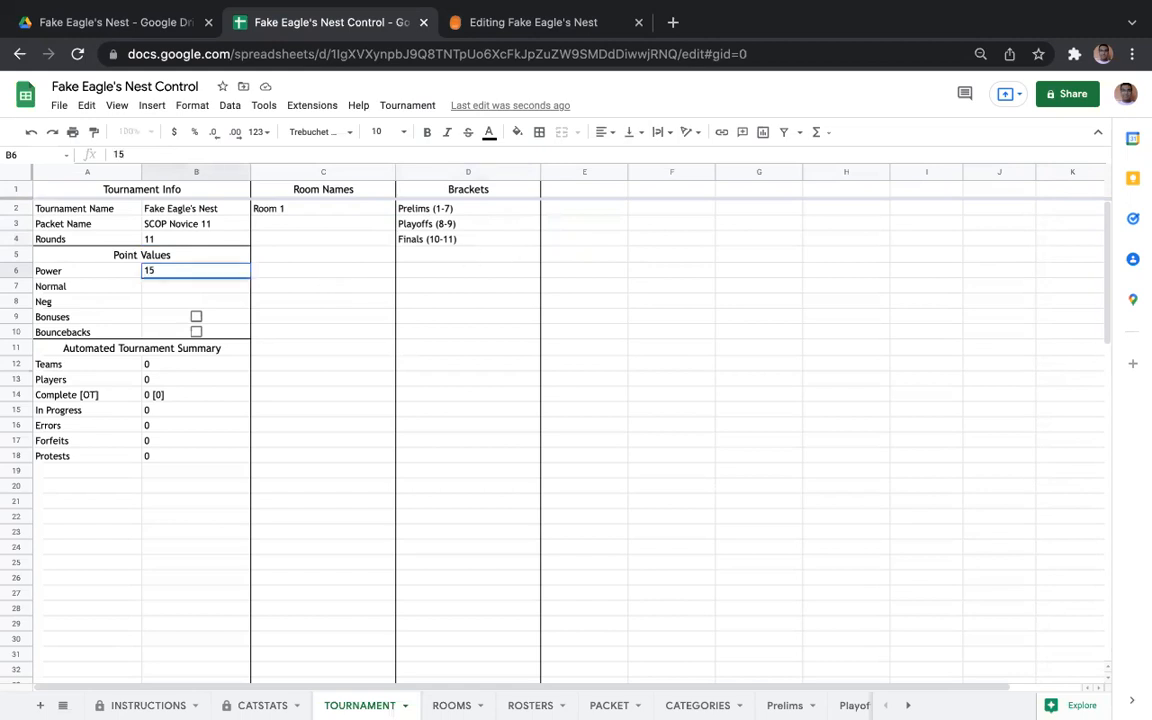
pyautogui.press('Return')
pyautogui.write('10')
pyautogui.press('Return')
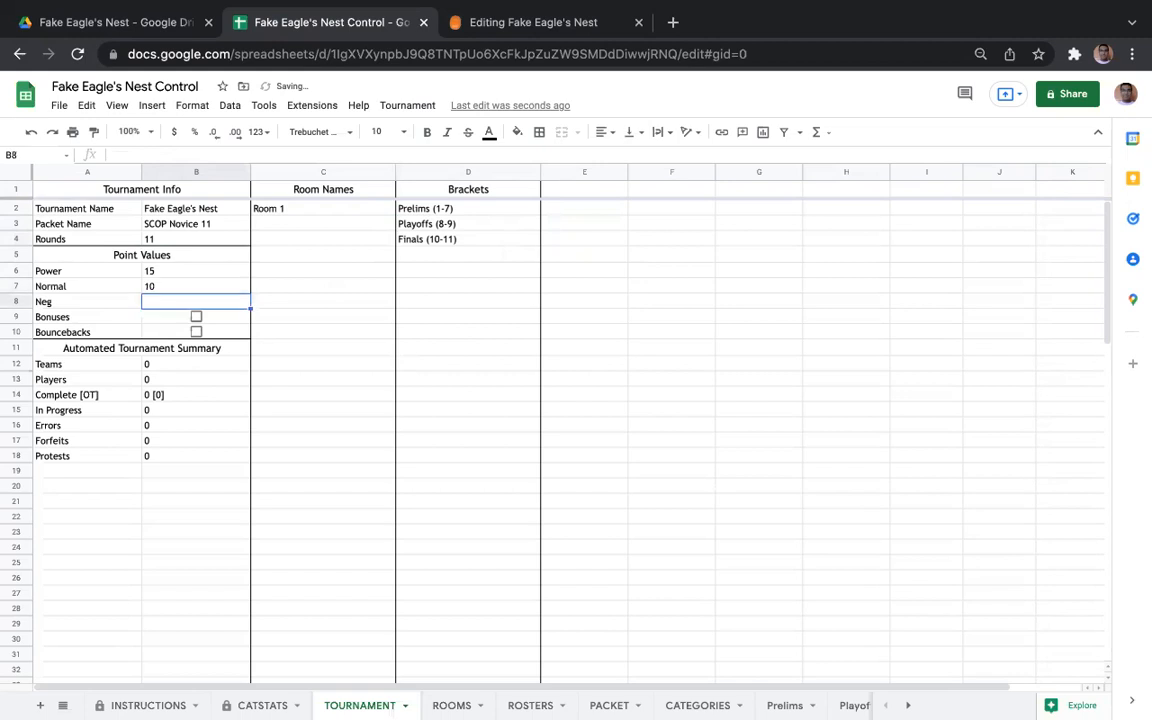
pyautogui.write('-5')
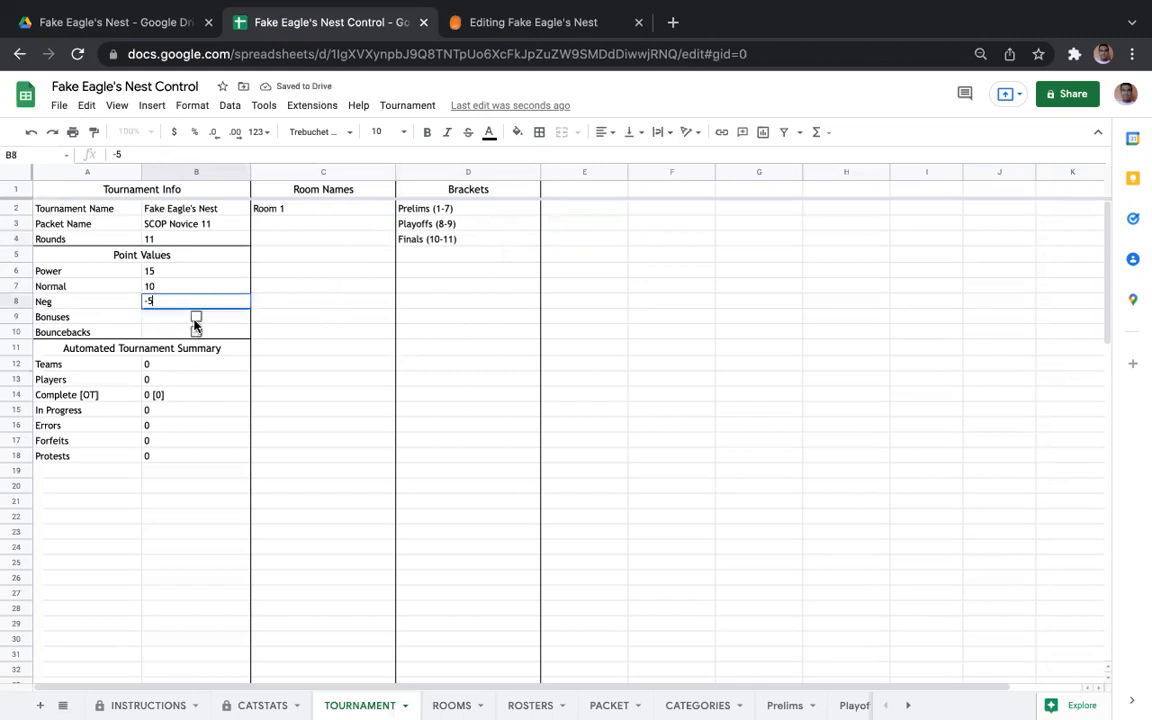
pyautogui.click(196, 318)
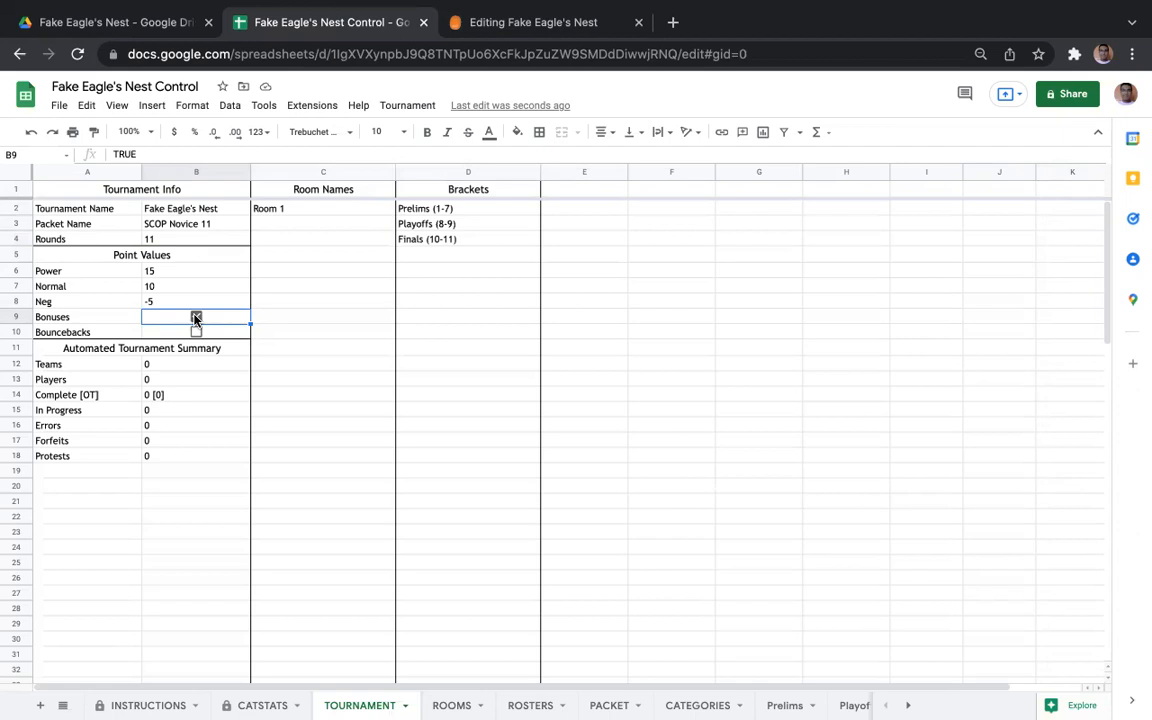
pyautogui.click(400, 518)
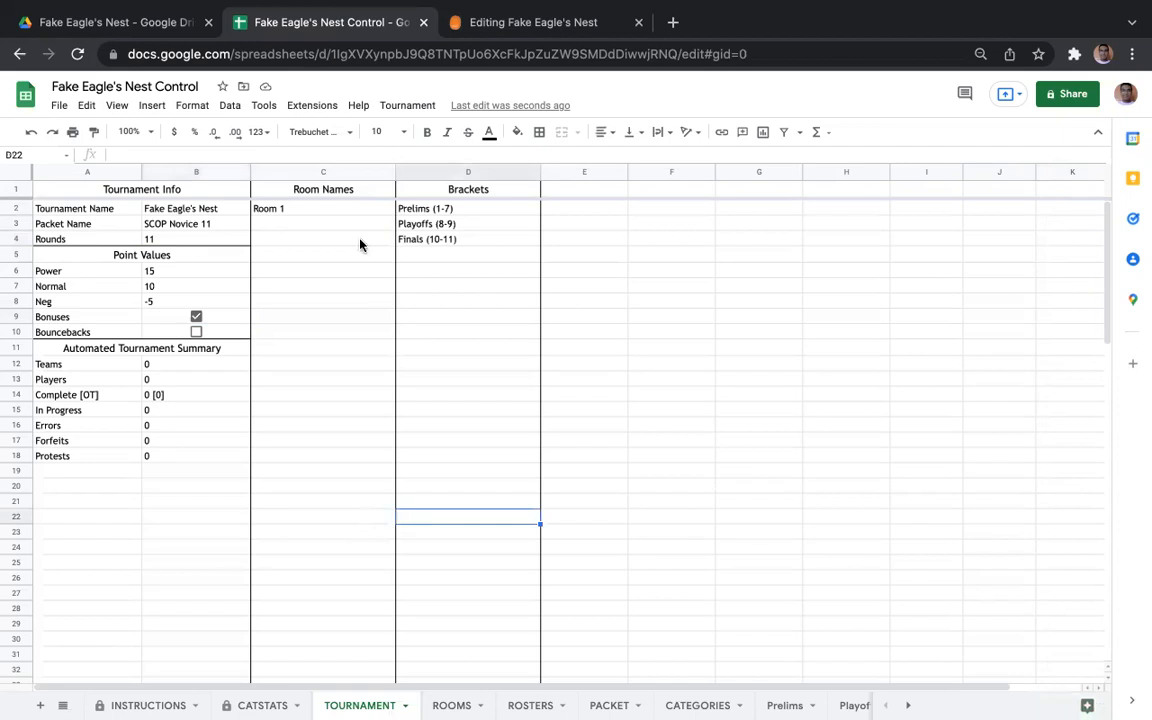
# - Check the room names used in the generated schedule and return to the control spreadsheet's room list
pyautogui.click(330, 209)
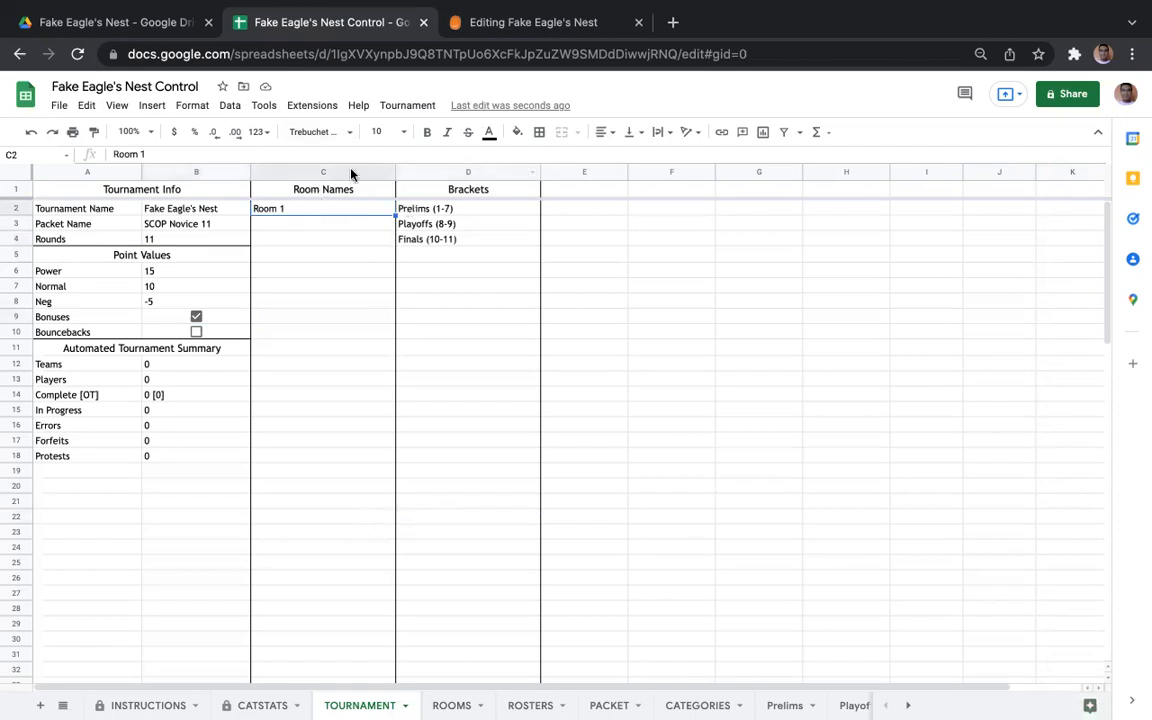
pyautogui.click(570, 14)
pyautogui.scroll(5, 623, 303)
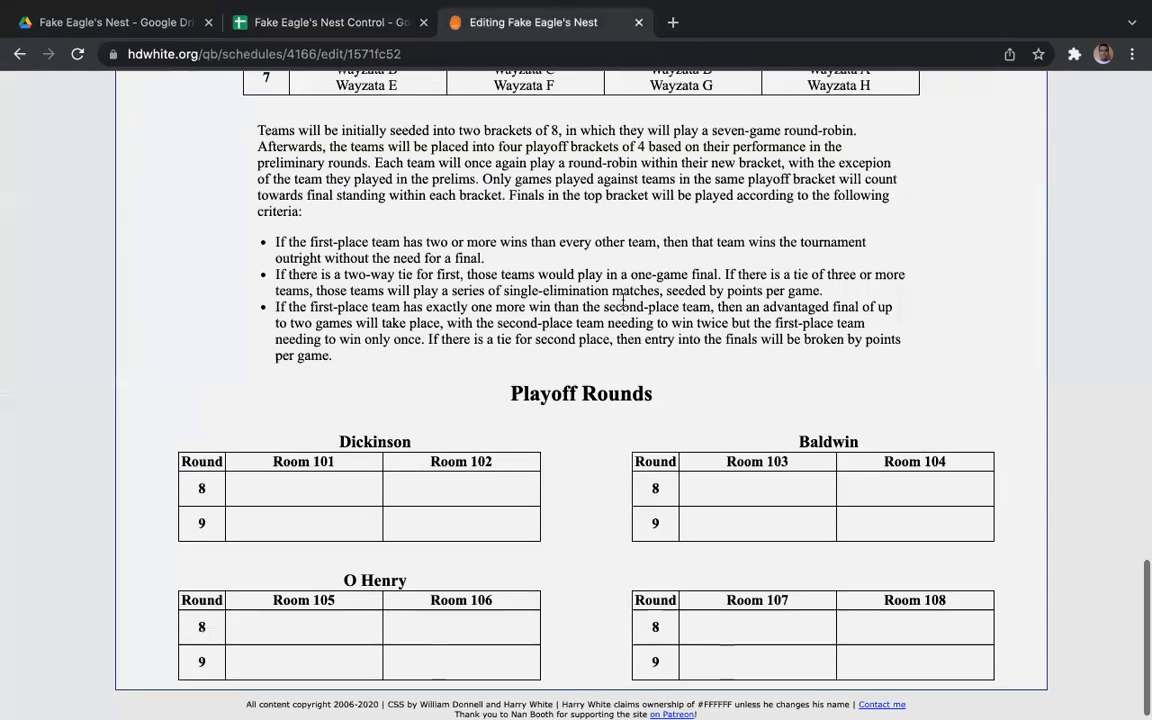
pyautogui.scroll(3, 623, 303)
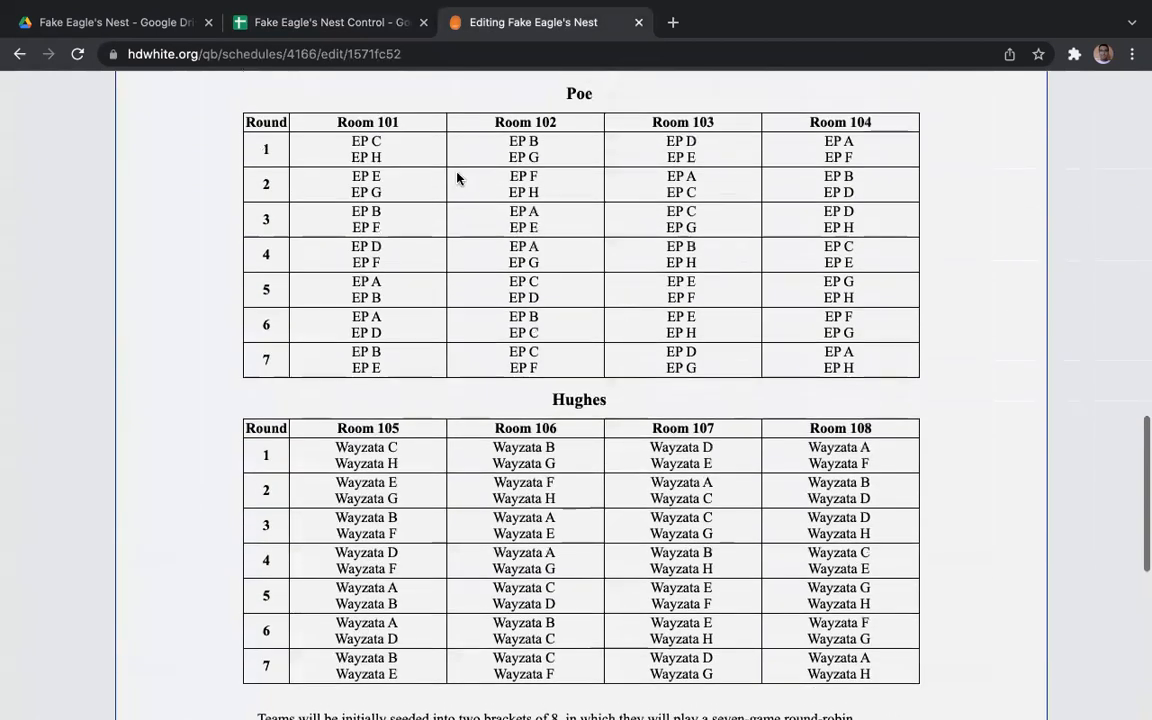
pyautogui.scroll(-1, 667, 154)
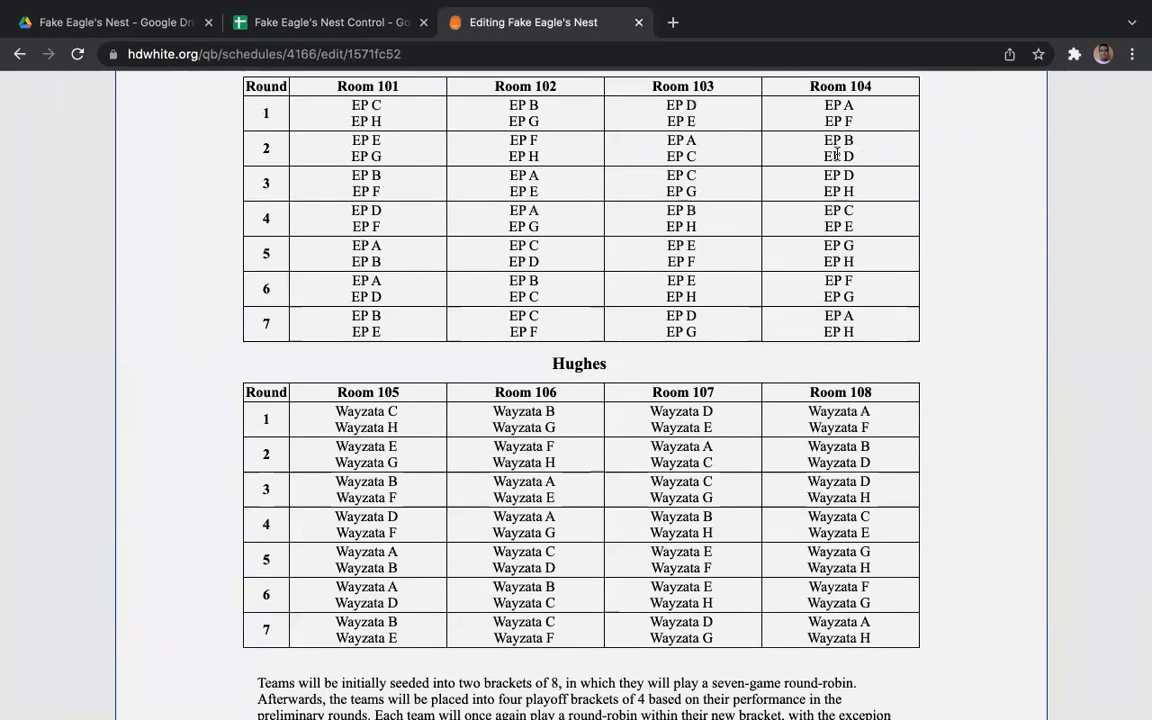
pyautogui.scroll(5, 470, 180)
pyautogui.scroll(12, 516, 194)
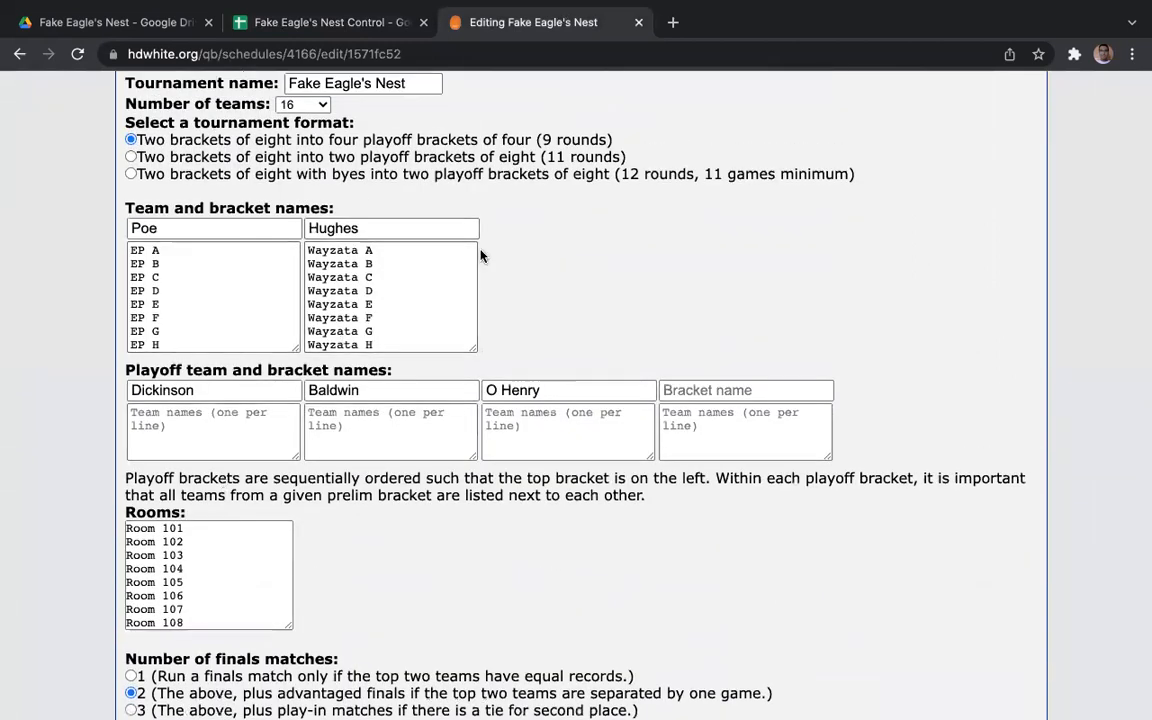
pyautogui.scroll(-8, 481, 252)
pyautogui.click(320, 22)
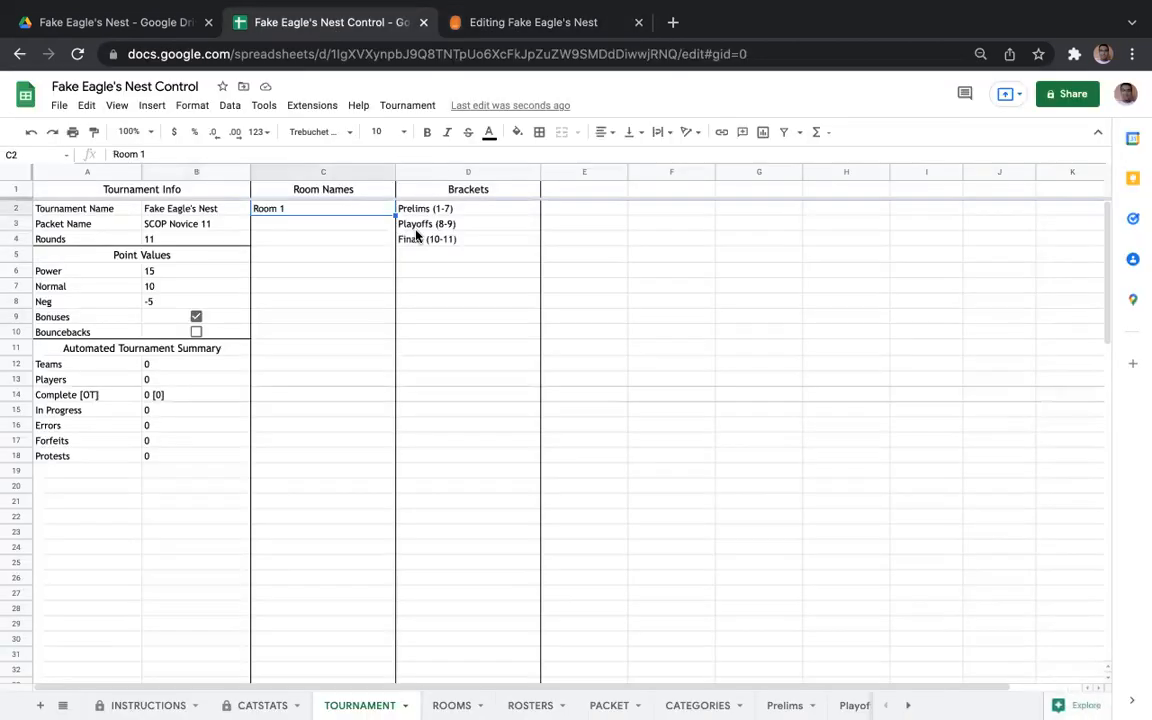
# - Fill the Room Names column with Room 101 through Room 108, one room per row
pyautogui.doubleClick(342, 213)
pyautogui.write('01R')
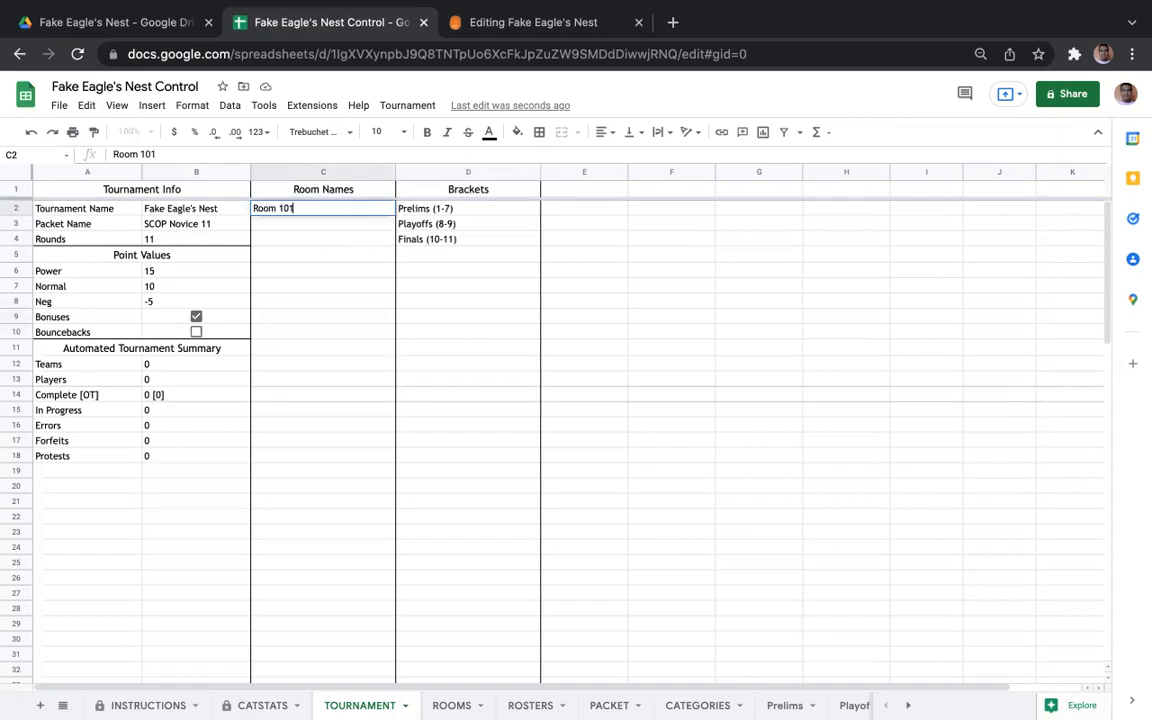
pyautogui.press('Return')
pyautogui.write('Room 102')
pyautogui.press('Return')
pyautogui.write('Room 103')
pyautogui.press('Return')
pyautogui.write('Room 104')
pyautogui.press('Return')
pyautogui.write('Room 105')
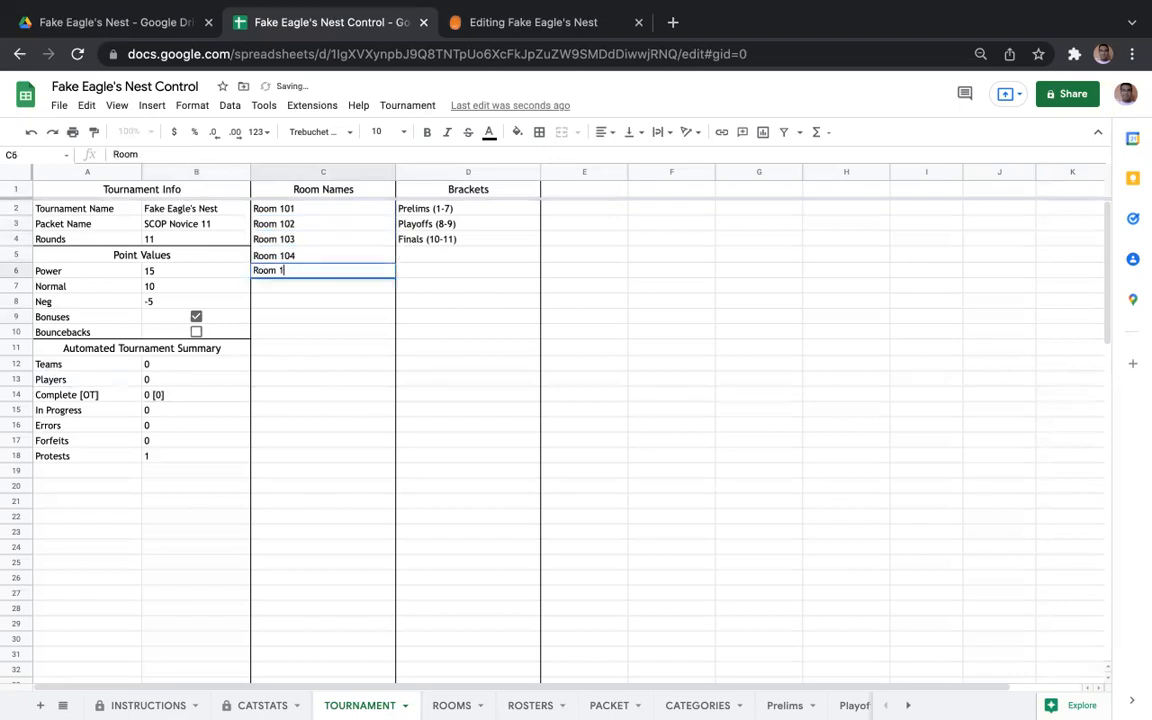
pyautogui.press('Return')
pyautogui.write('Room 106')
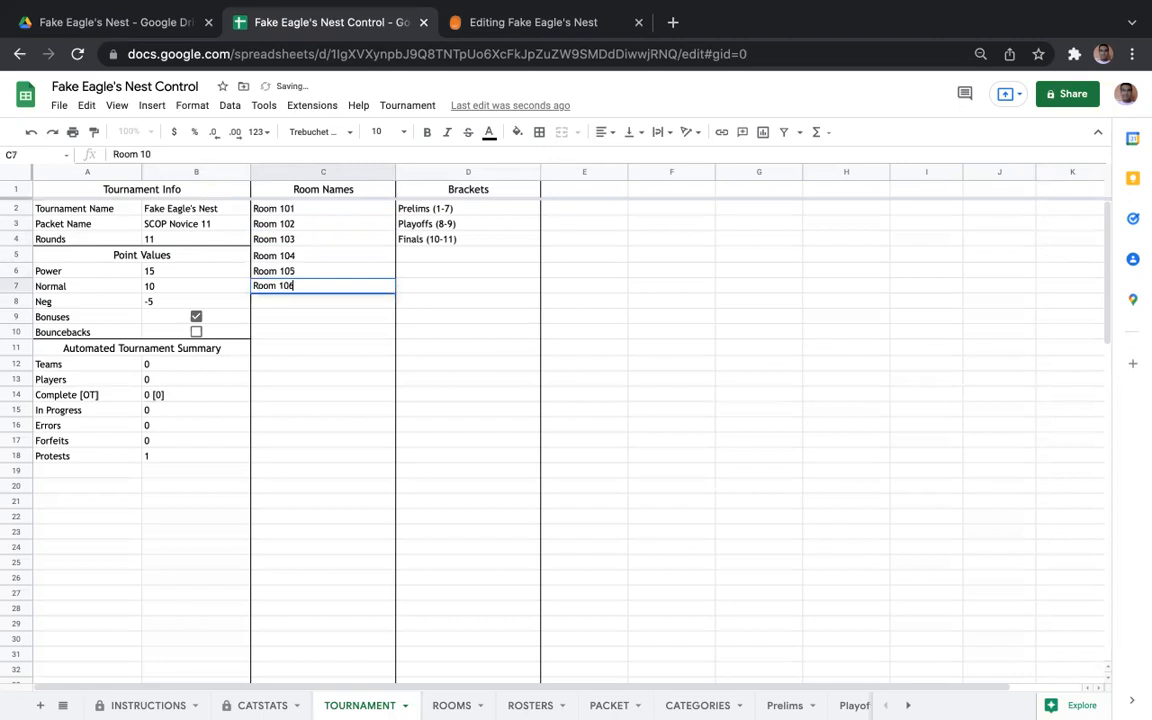
pyautogui.press('Return')
pyautogui.write('Room 107')
pyautogui.press('Return')
pyautogui.write('Room')
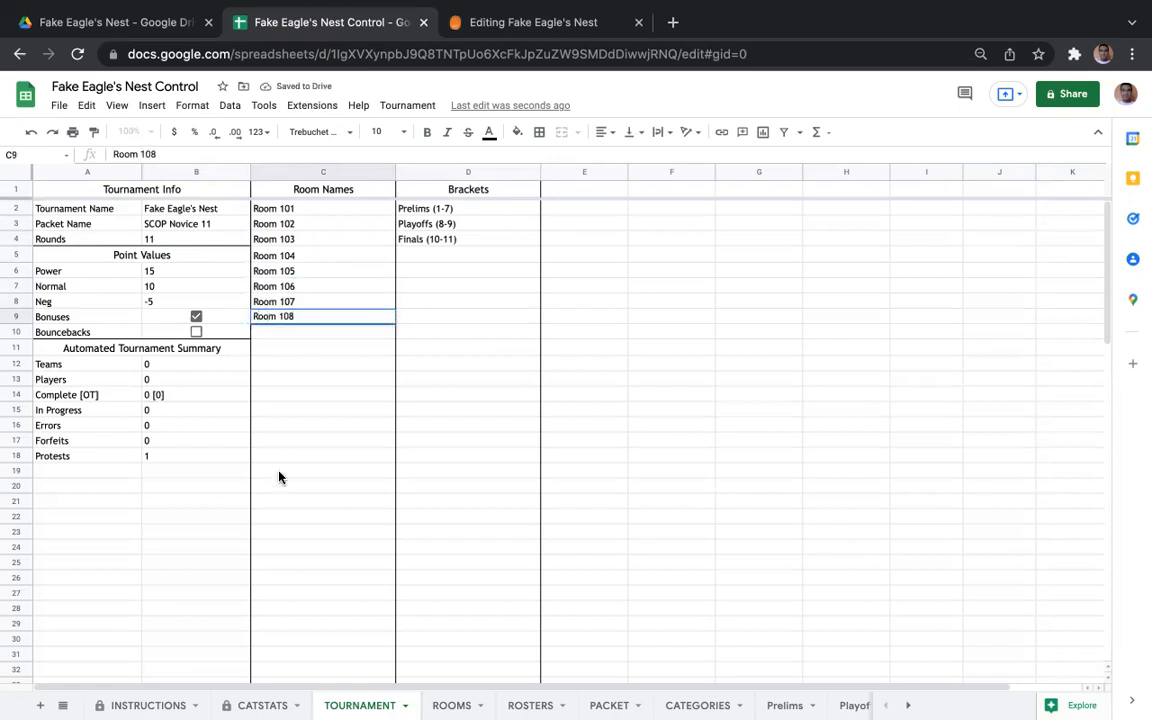
pyautogui.click(279, 509)
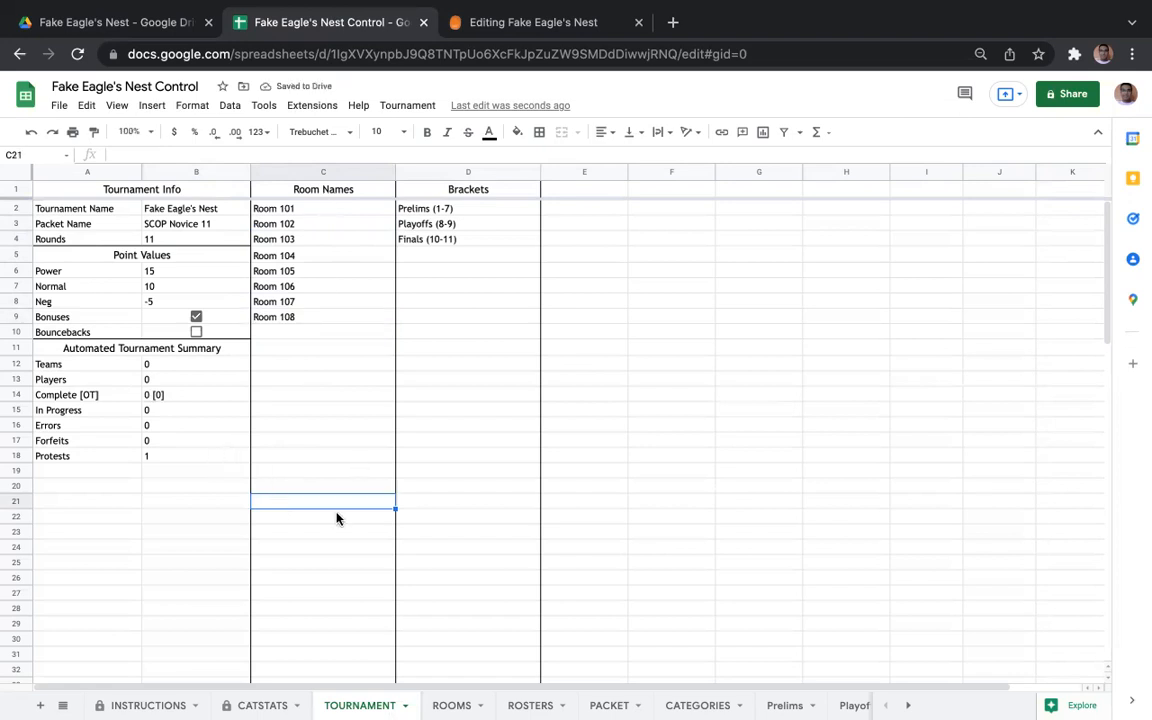
# - Duplicate the Playoffs sheet and rename the copy Finals
pyautogui.click(190, 704)
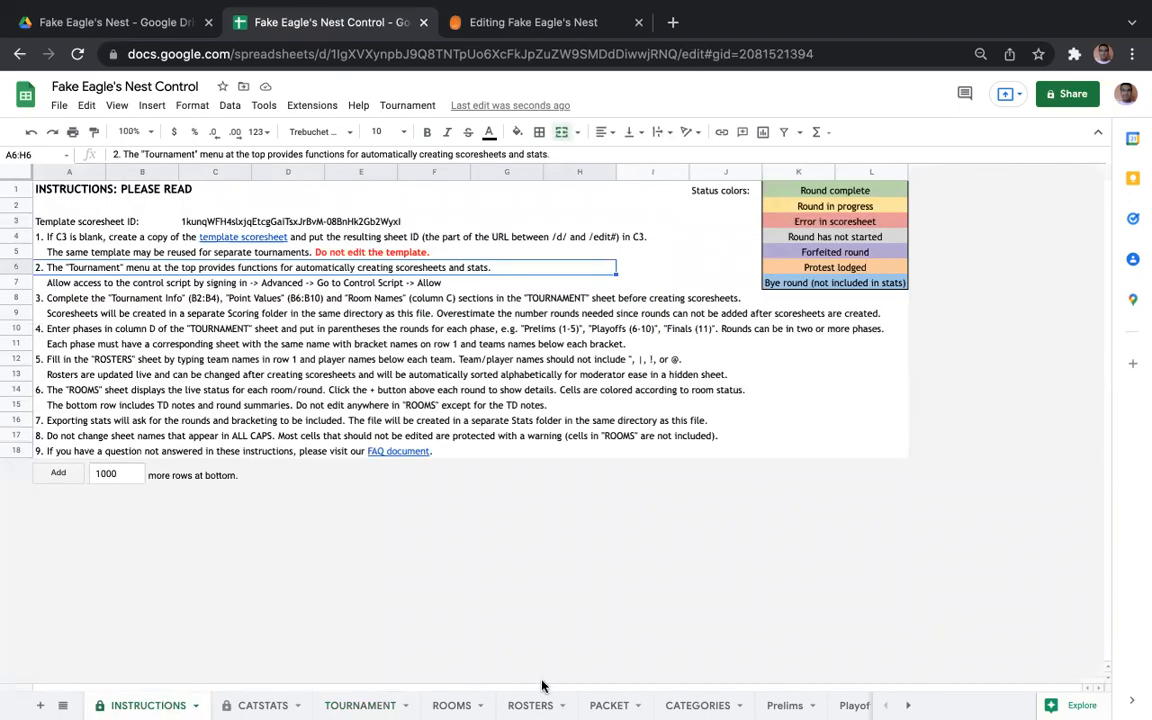
pyautogui.click(907, 705)
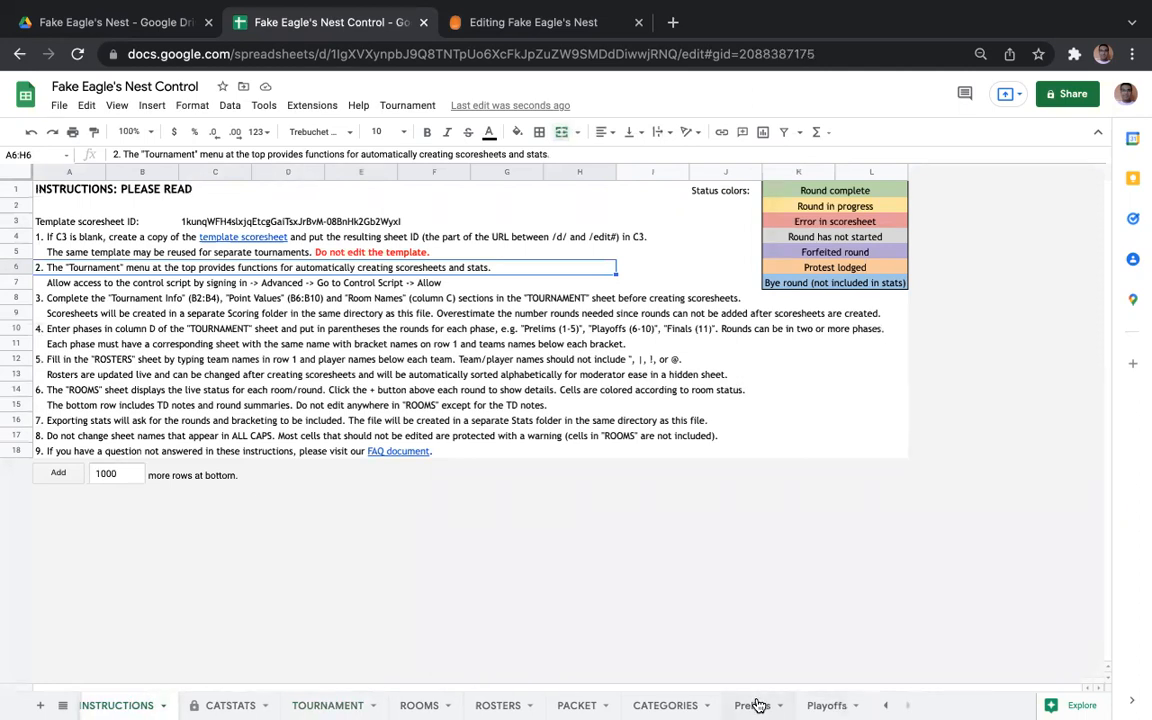
pyautogui.click(760, 705)
pyautogui.click(814, 705)
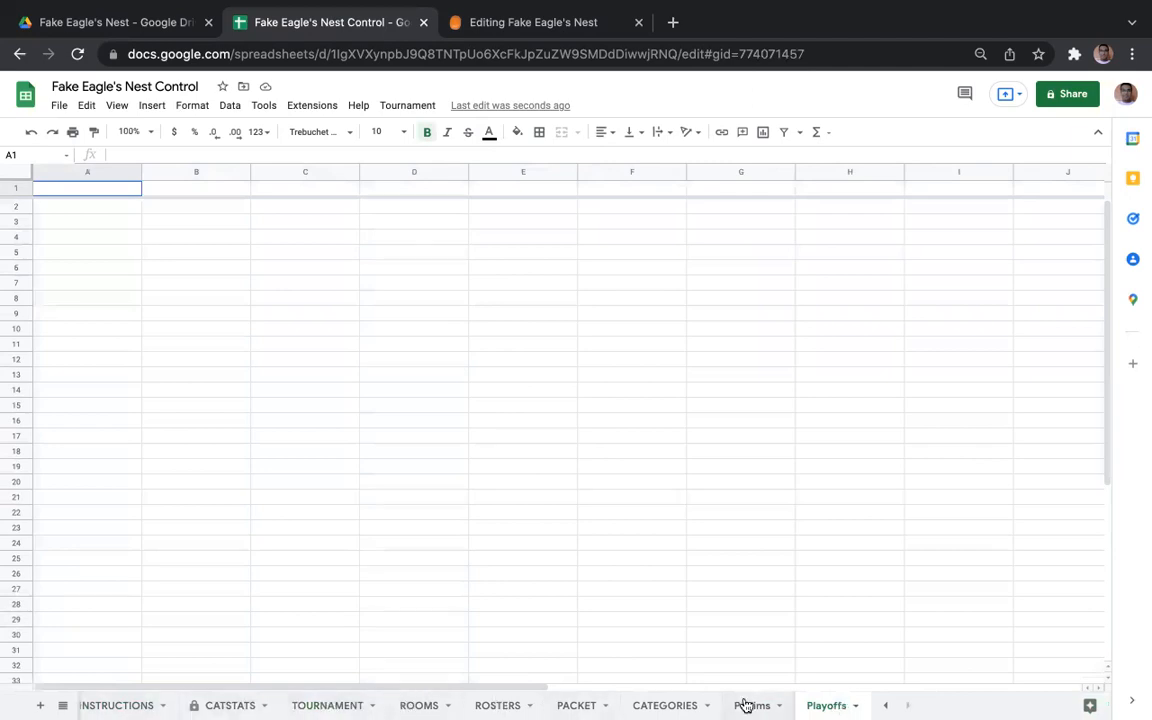
pyautogui.click(822, 705)
pyautogui.moveTo(861, 497)
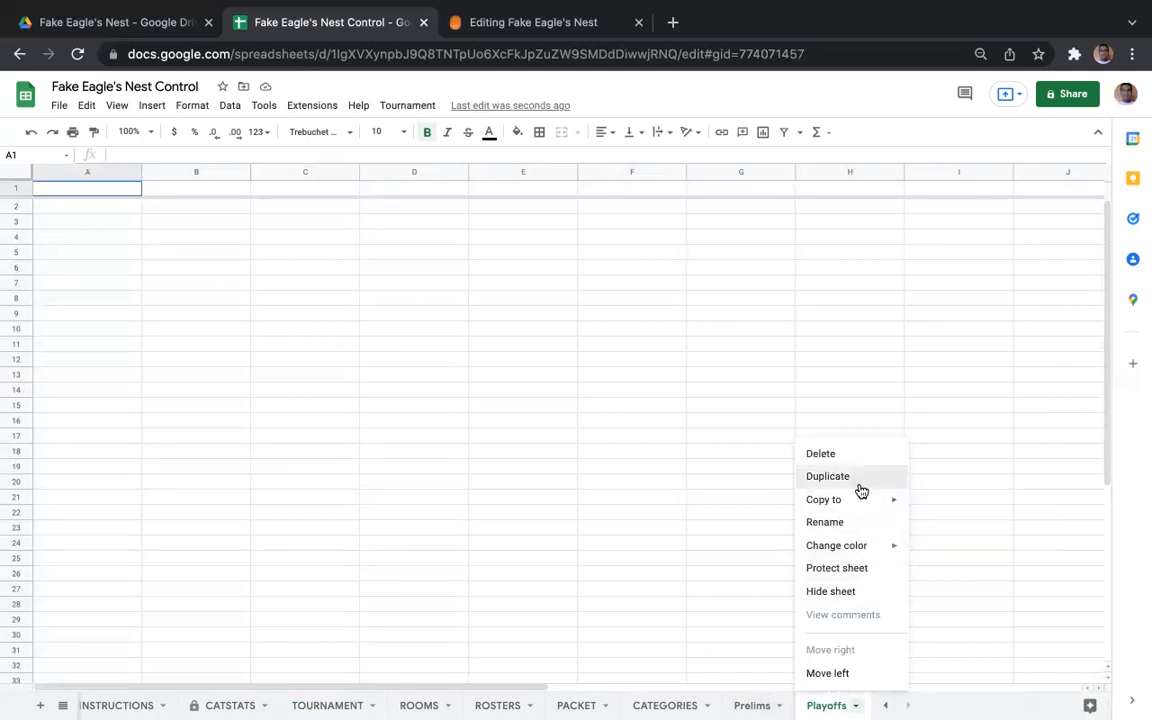
pyautogui.click(859, 487)
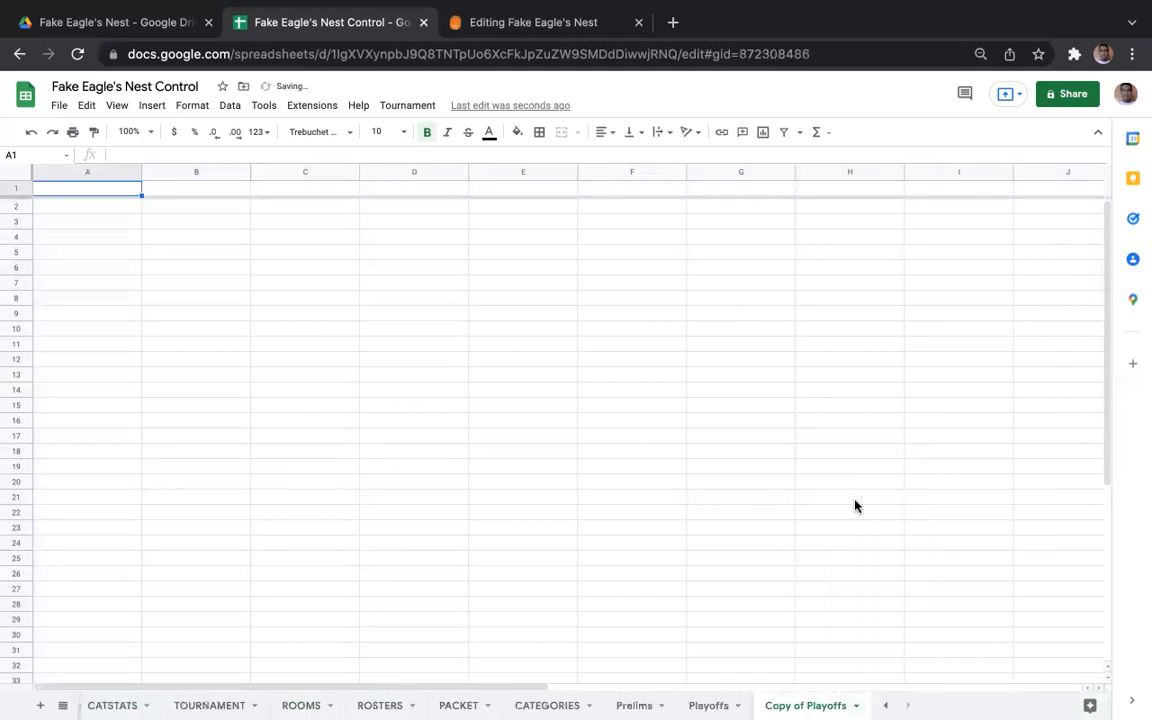
pyautogui.rightClick(794, 706)
pyautogui.click(805, 527)
pyautogui.write('Finals')
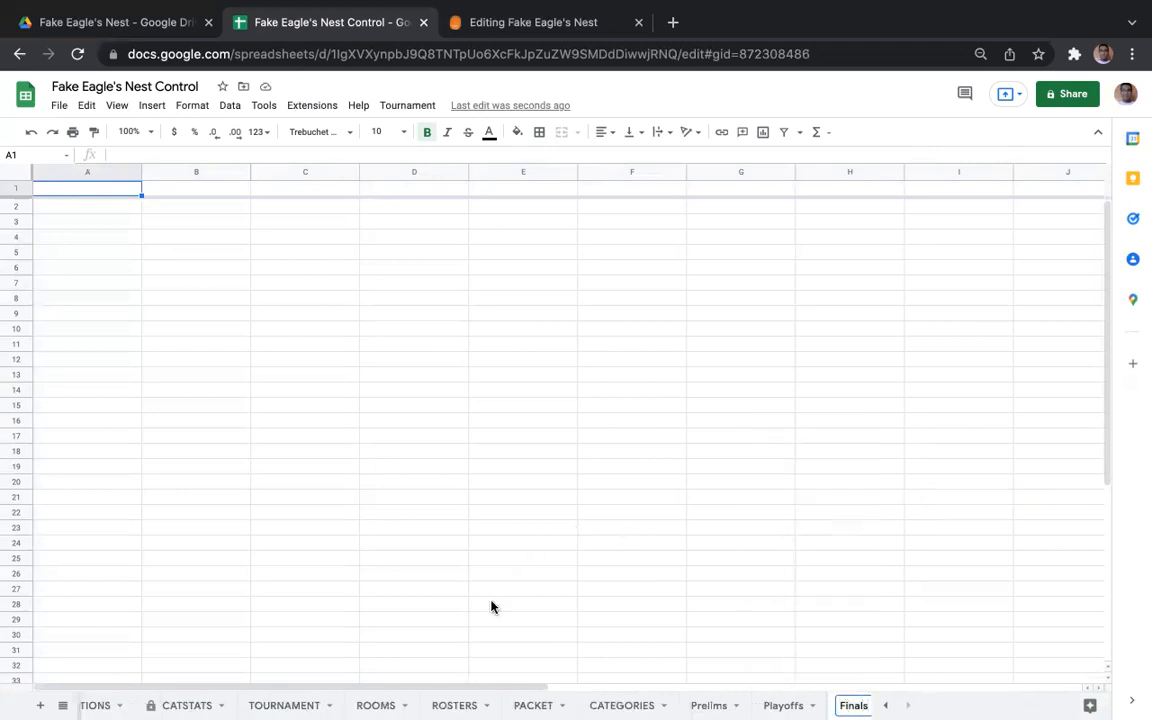
pyautogui.click(492, 602)
# - Start scoresheet creation from the INSTRUCTIONS sheet and authorize the unverified Control Script to access the signed-in Google account
pyautogui.hscroll(-2, 121, 704)
pyautogui.click(121, 704)
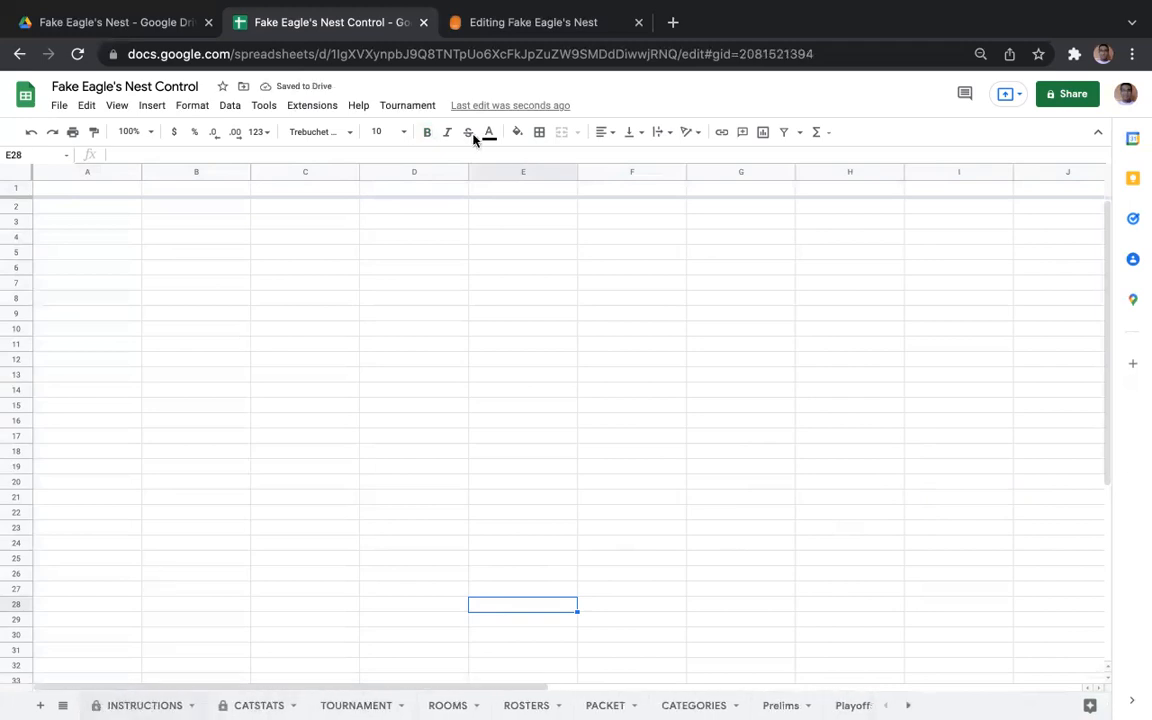
pyautogui.click(406, 105)
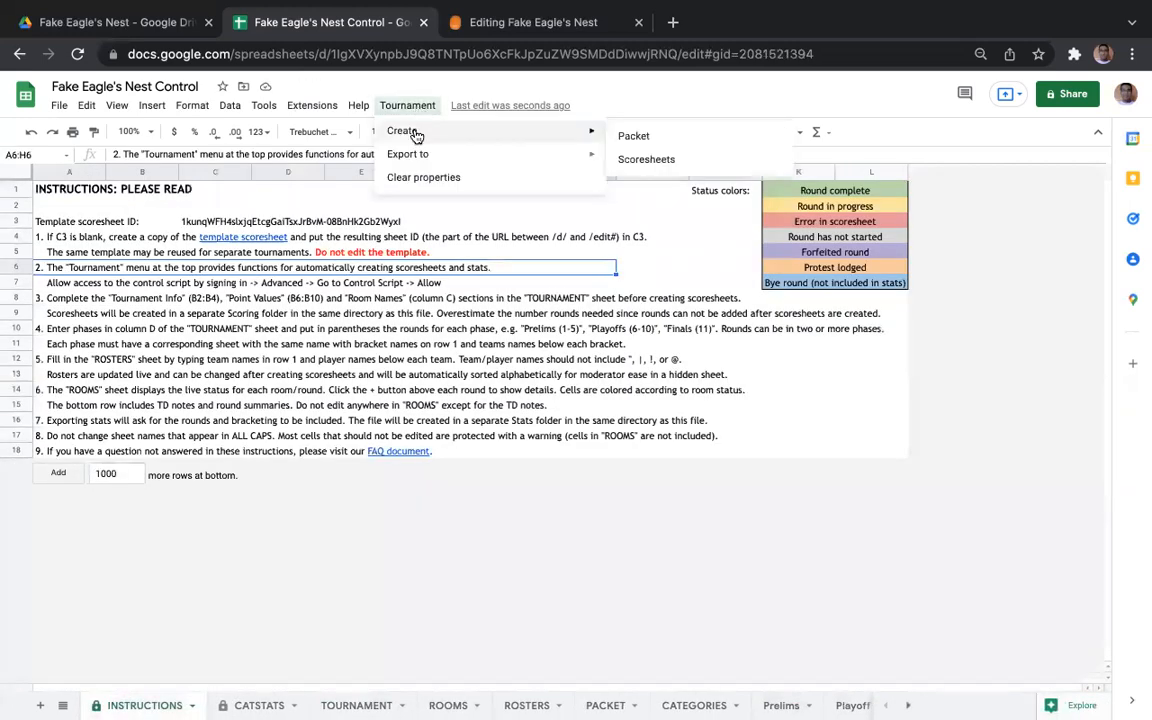
pyautogui.click(652, 159)
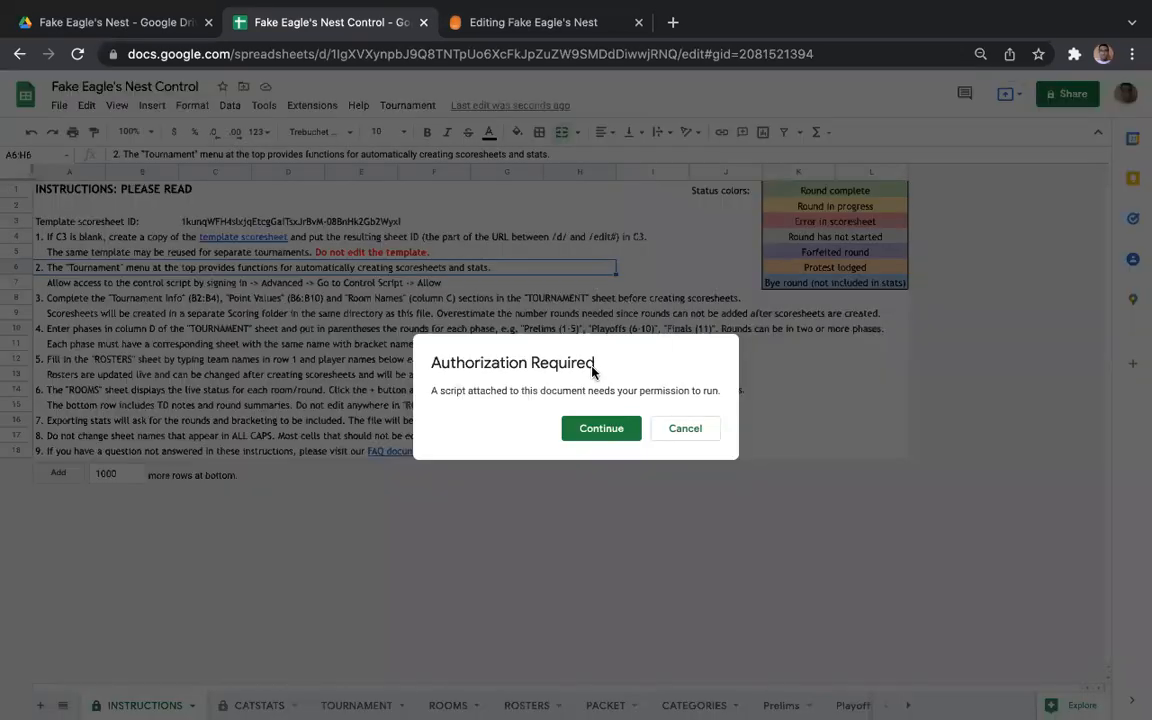
pyautogui.click(603, 429)
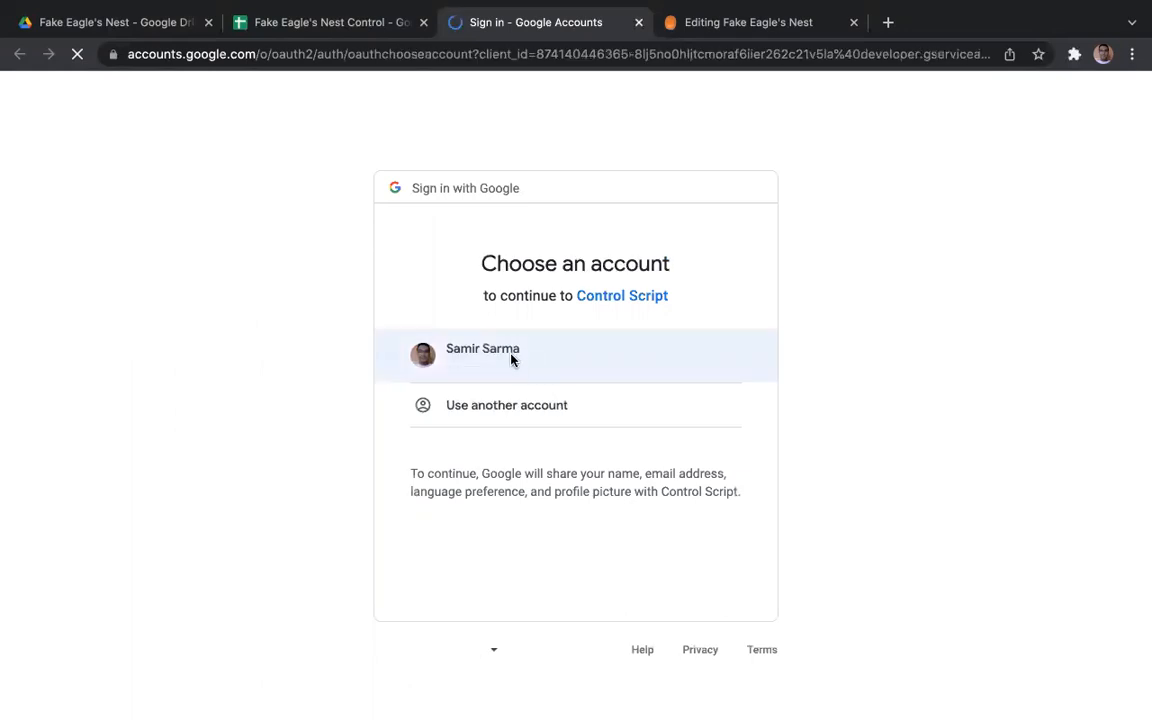
pyautogui.click(486, 365)
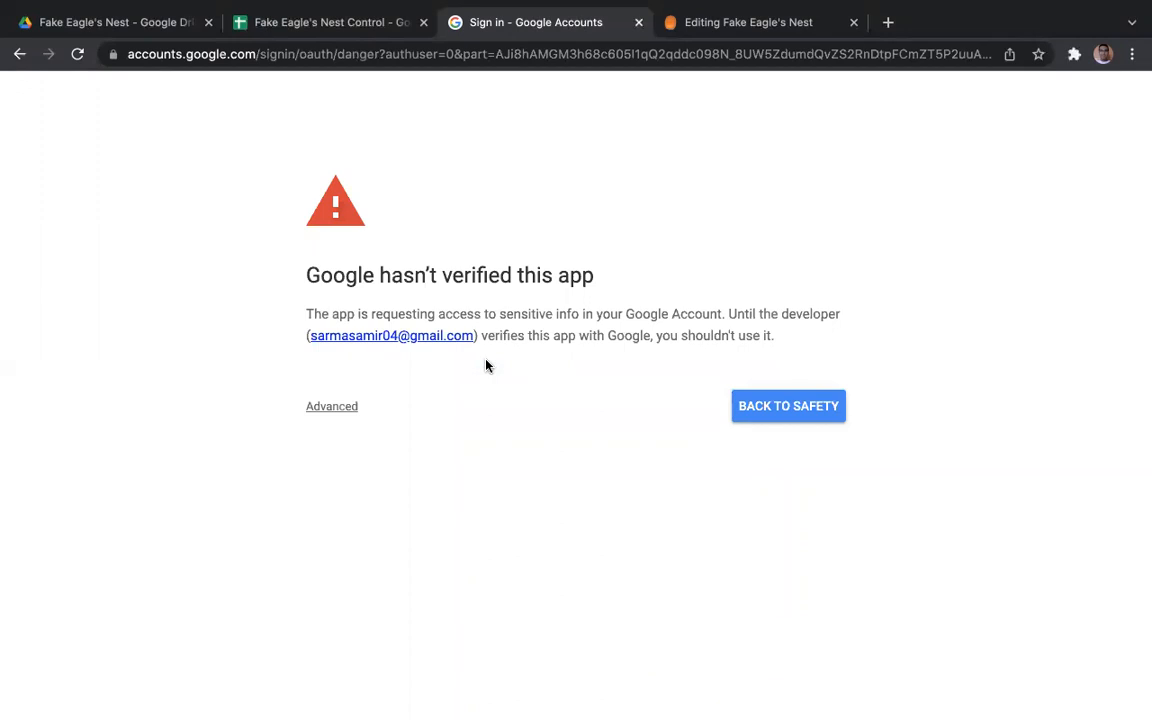
pyautogui.click(327, 405)
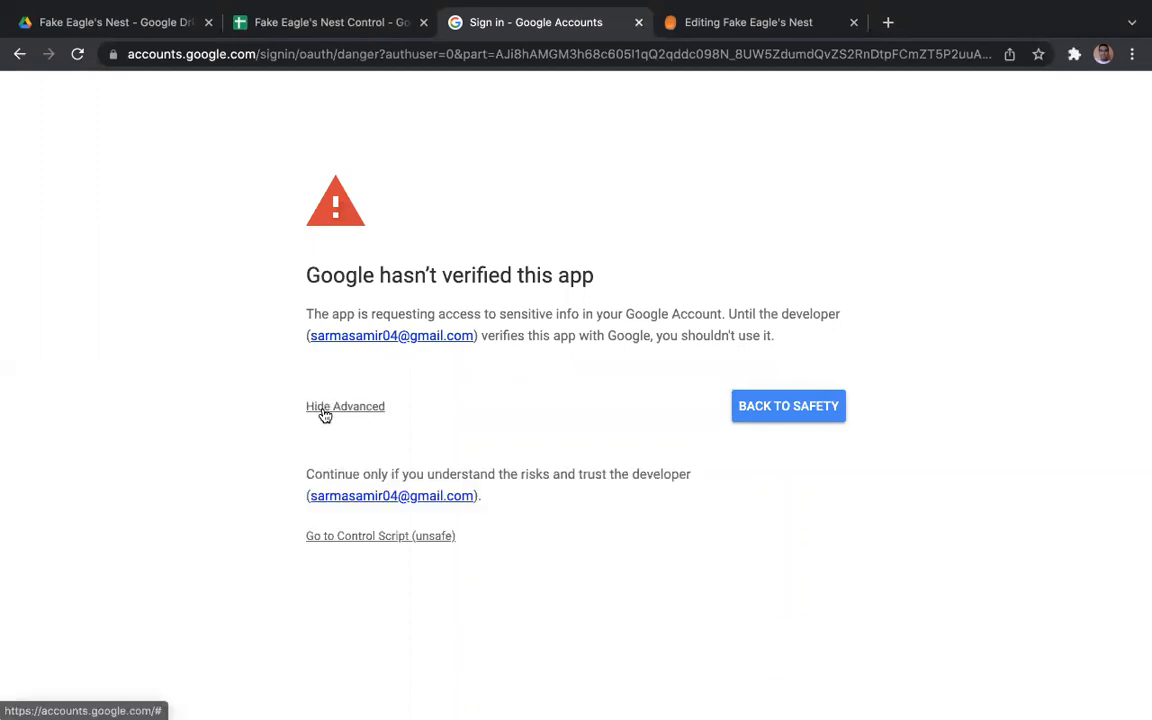
pyautogui.click(377, 541)
pyautogui.scroll(-2, 640, 580)
pyautogui.scroll(-2, 665, 640)
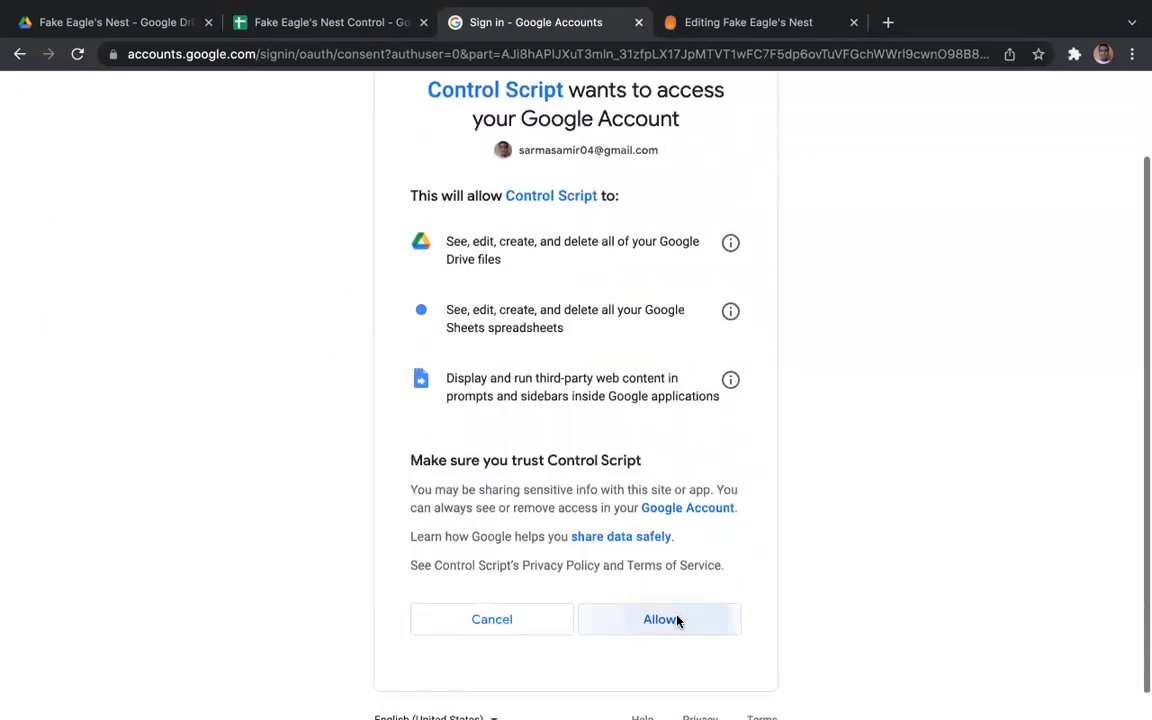
pyautogui.click(677, 621)
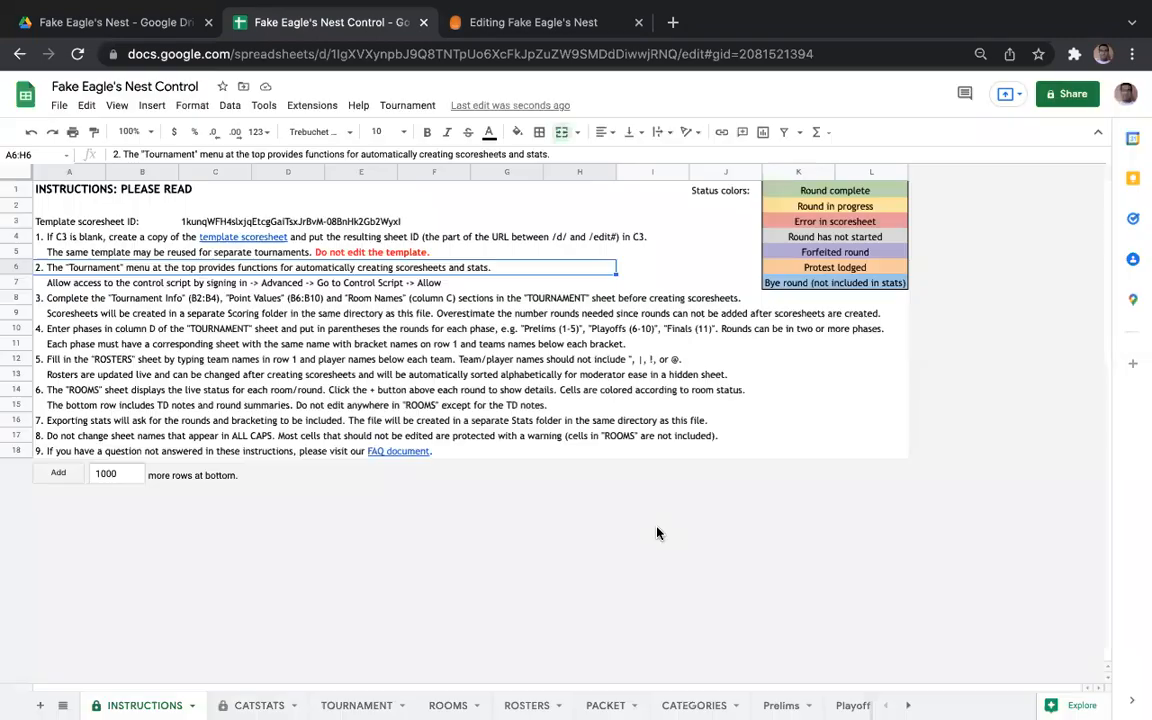
# - Create the tournament scoresheets, accepting the overwrite of current ROOMS entries, and close the progress dialog
pyautogui.click(402, 108)
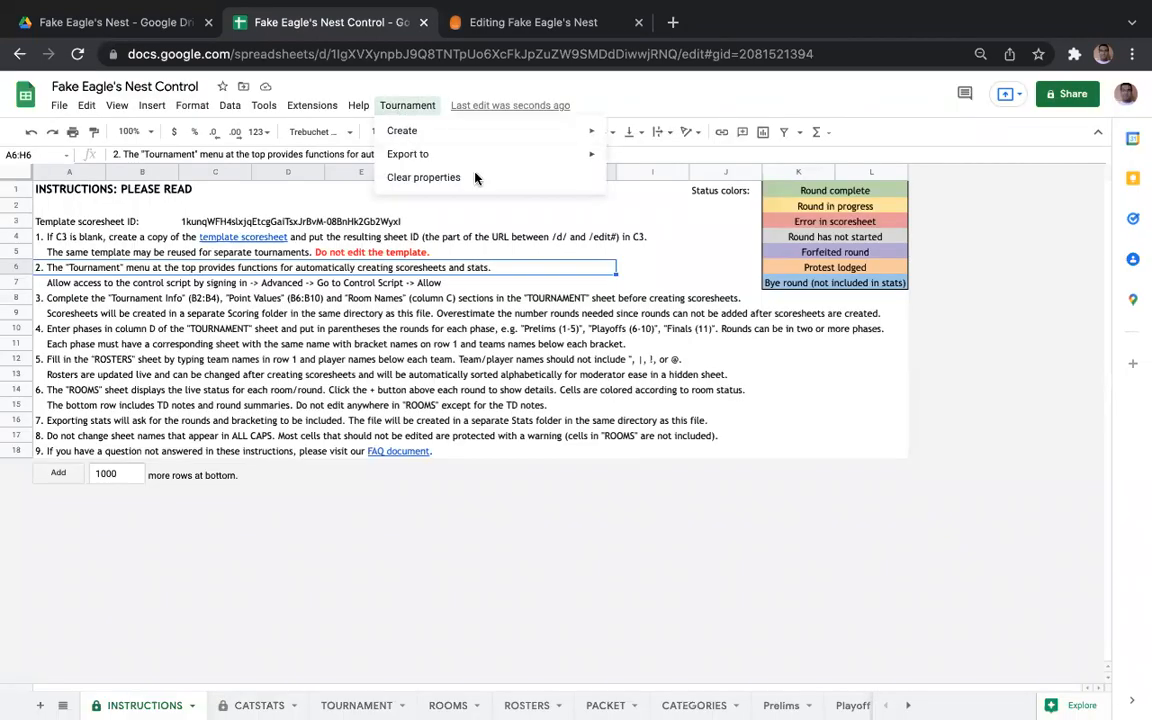
pyautogui.moveTo(560, 131)
pyautogui.click(642, 157)
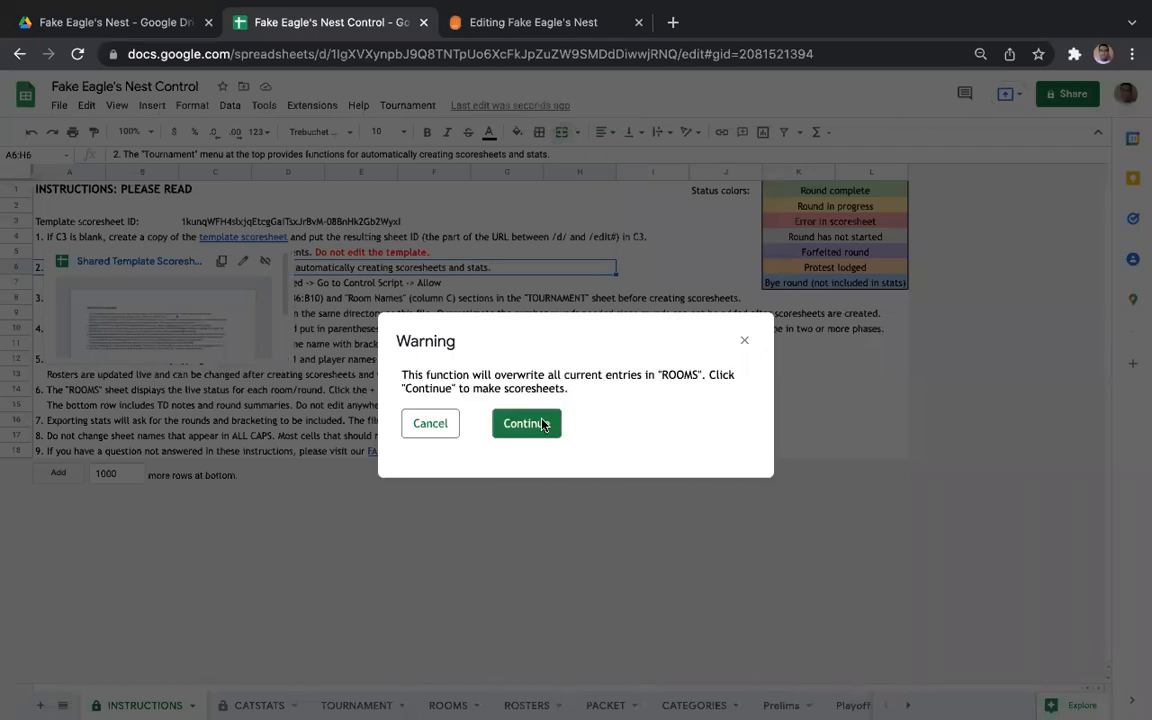
pyautogui.click(543, 424)
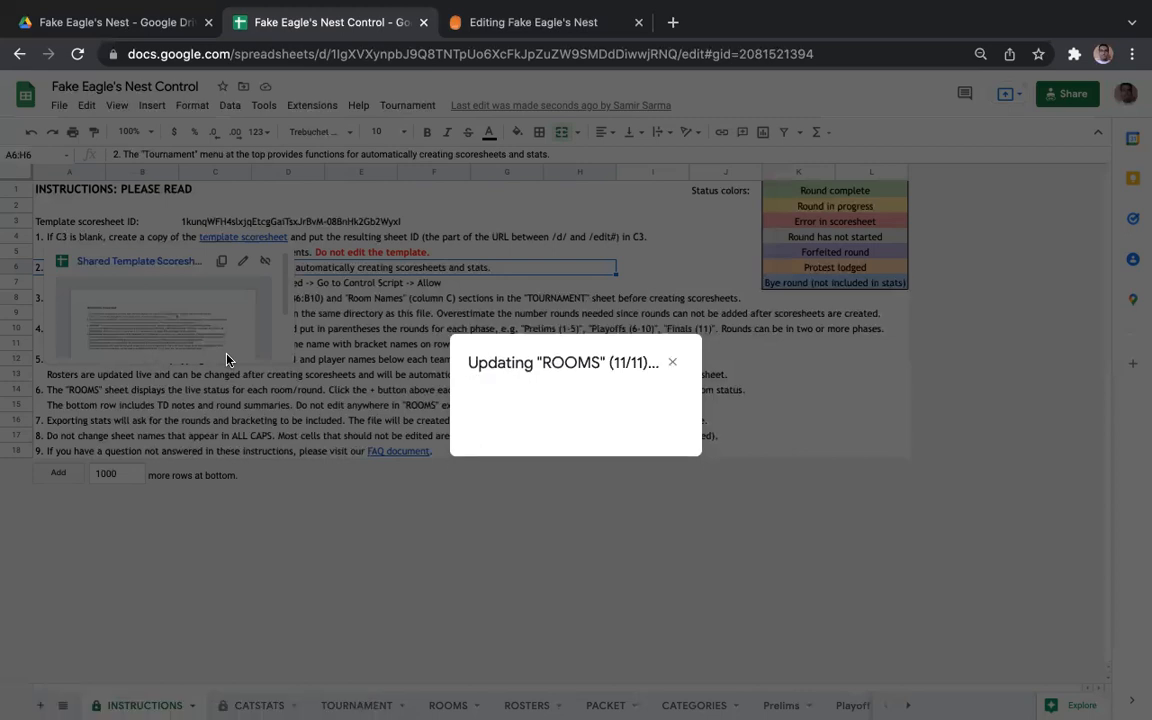
pyautogui.click(670, 364)
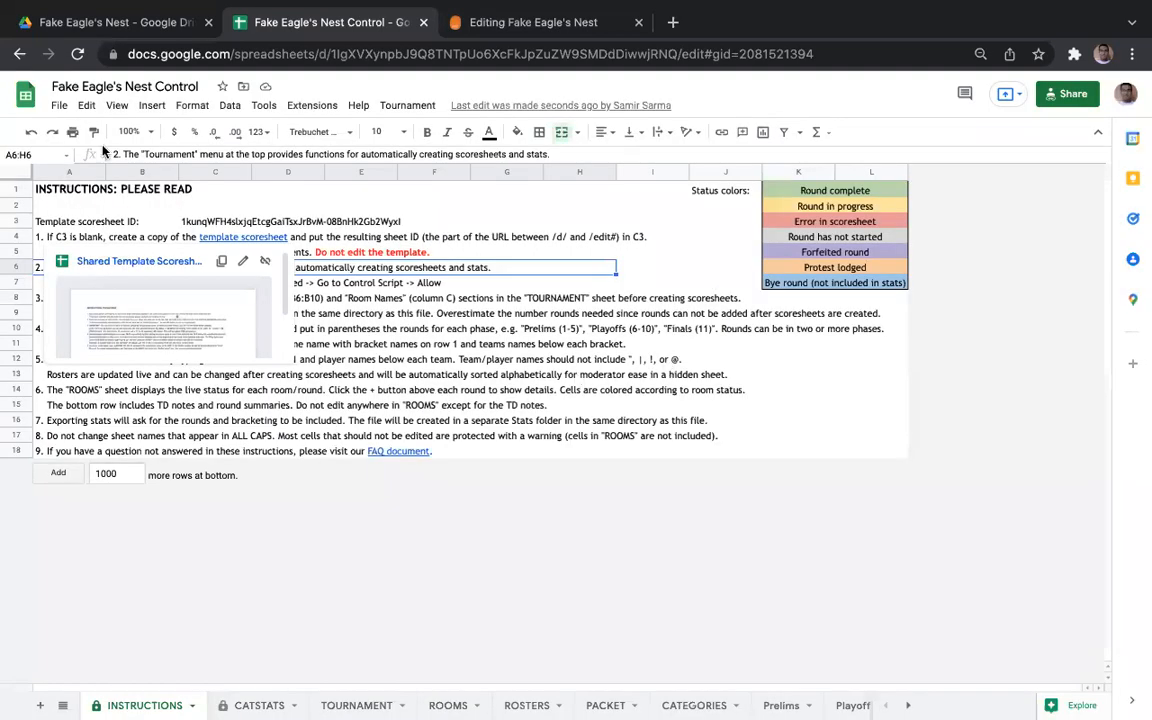
# - Refresh the tournament's Drive folder, open the Fake Eagle's Nest Scoring folder and examine the round sheets in the Room 101 scoresheet
pyautogui.click(125, 22)
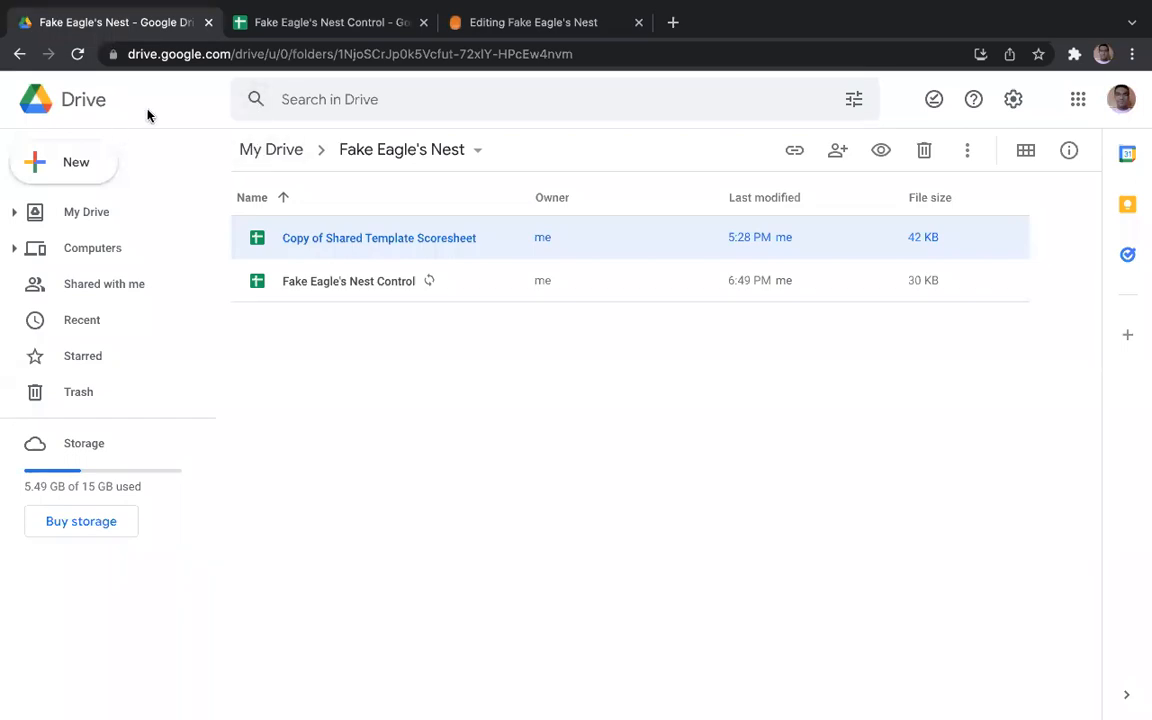
pyautogui.click(75, 55)
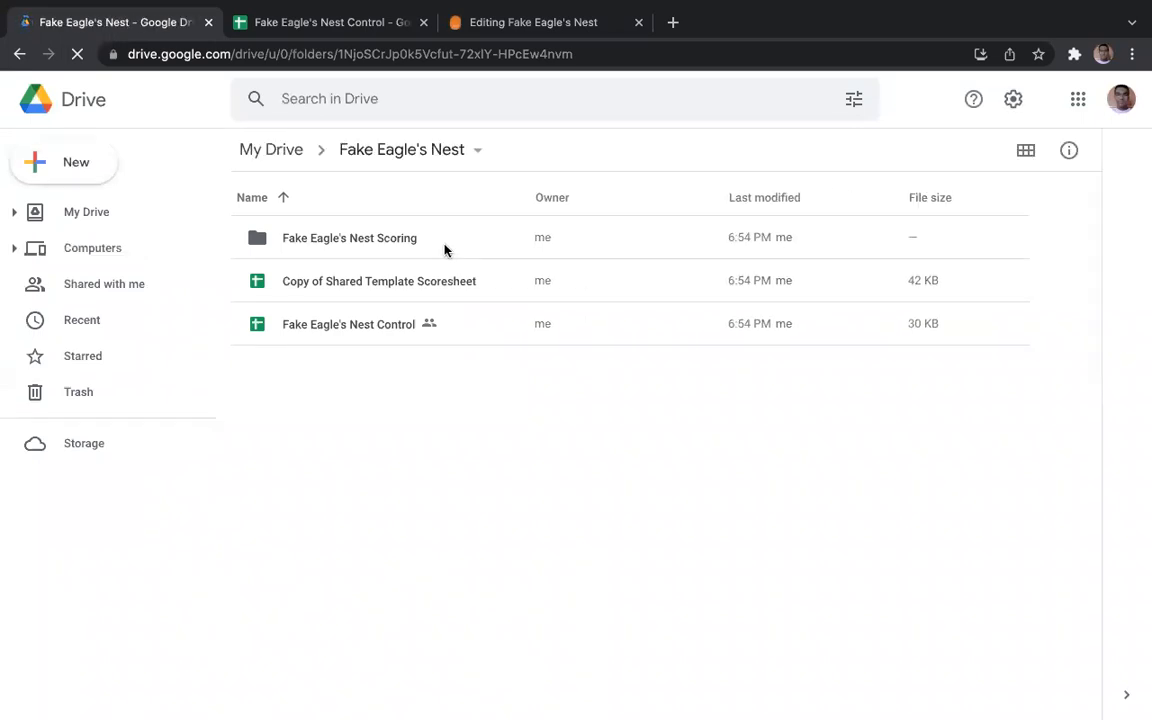
pyautogui.click(510, 236)
pyautogui.doubleClick(541, 251)
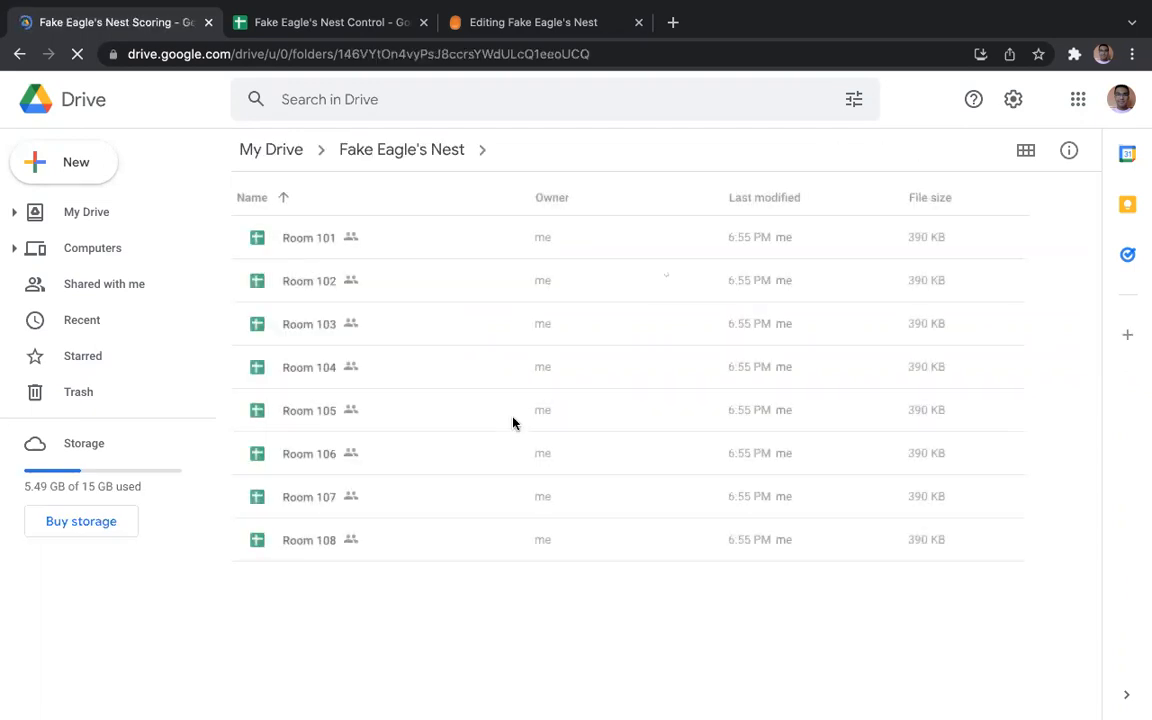
pyautogui.click(451, 248)
pyautogui.doubleClick(451, 248)
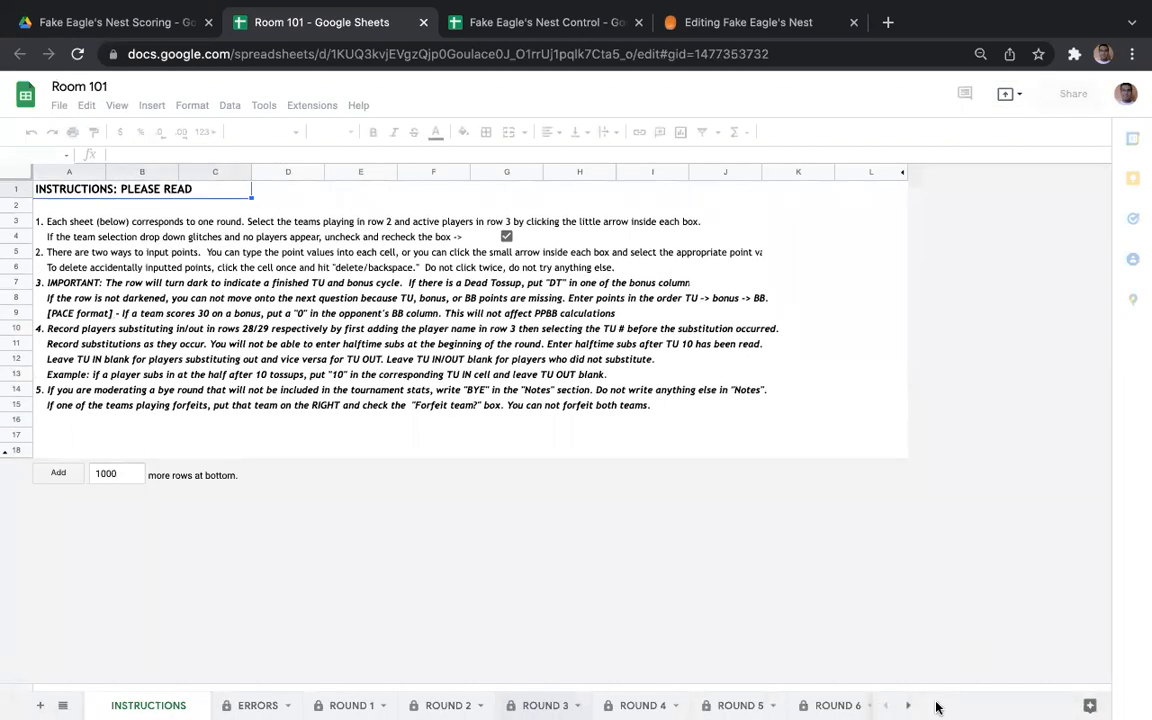
pyautogui.click(906, 706)
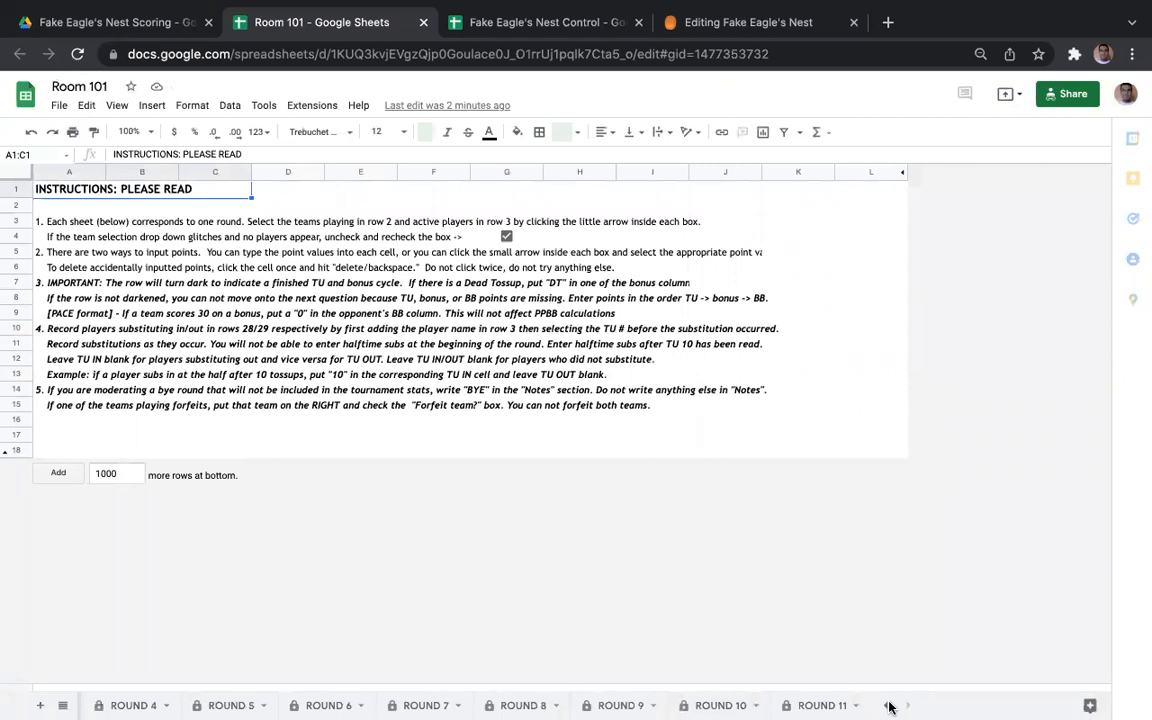
# - Enter EP A as the first team in A1 of the control file's ROSTERS sheet and check the team names in the generated schedule
pyautogui.click(581, 18)
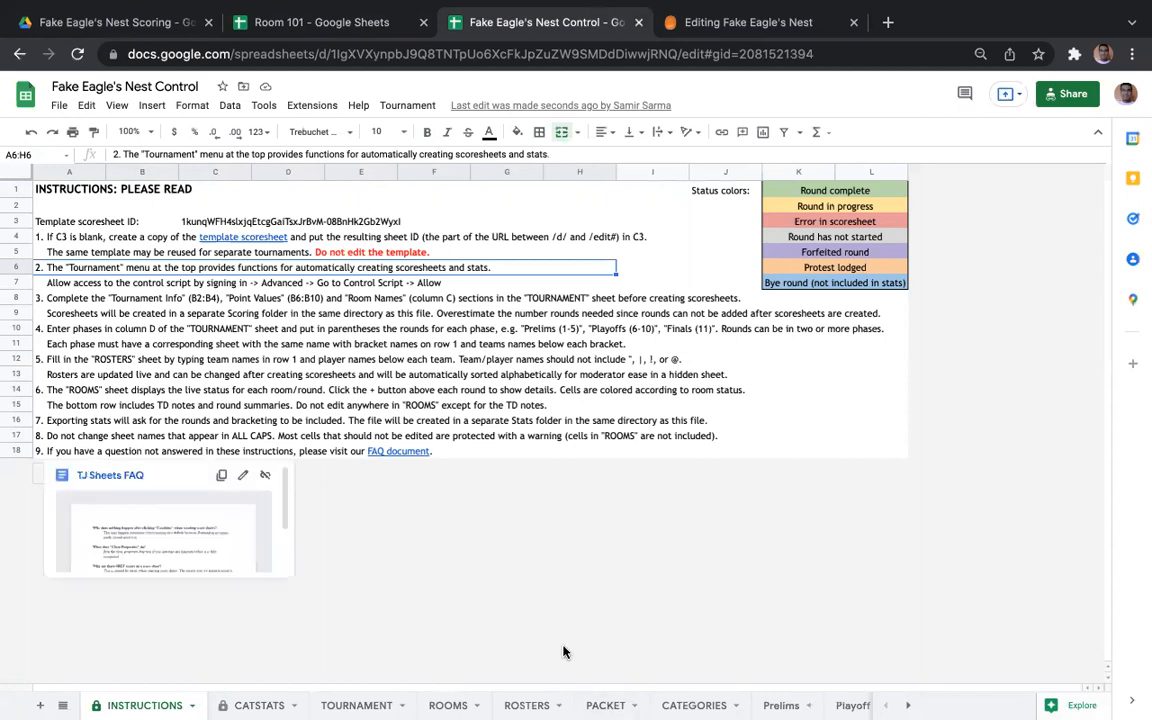
pyautogui.click(538, 705)
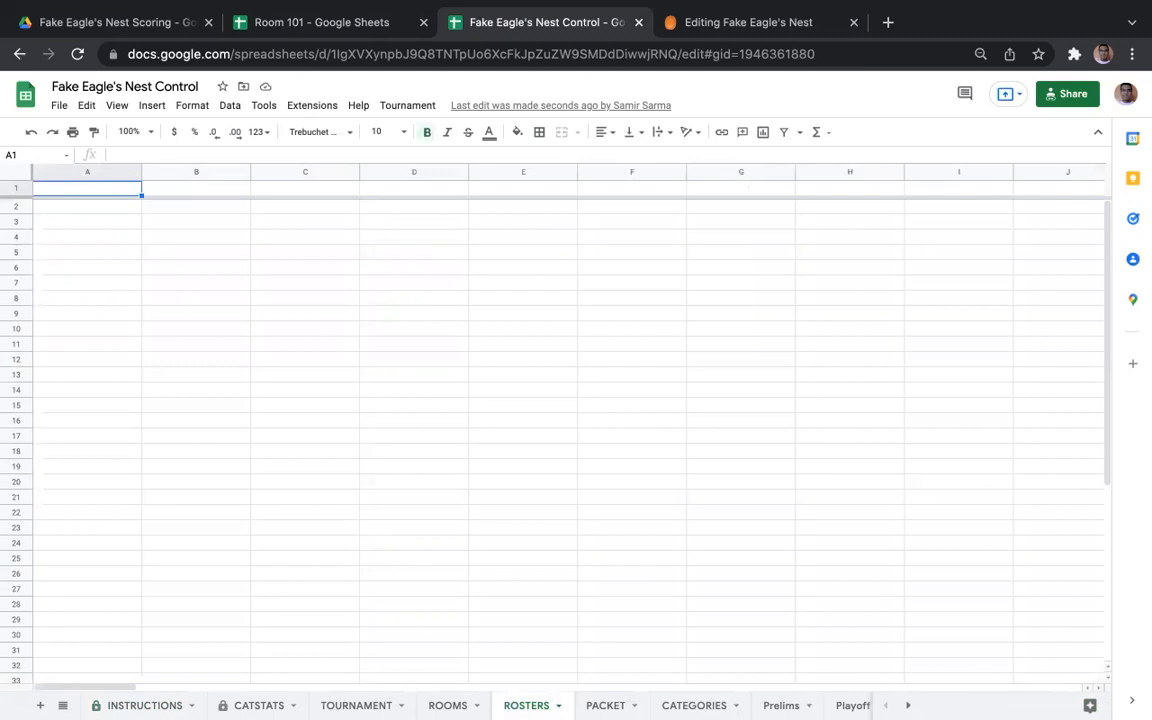
pyautogui.write('Ed')
pyautogui.press('BackSpace')
pyautogui.write('P A')
pyautogui.click(730, 18)
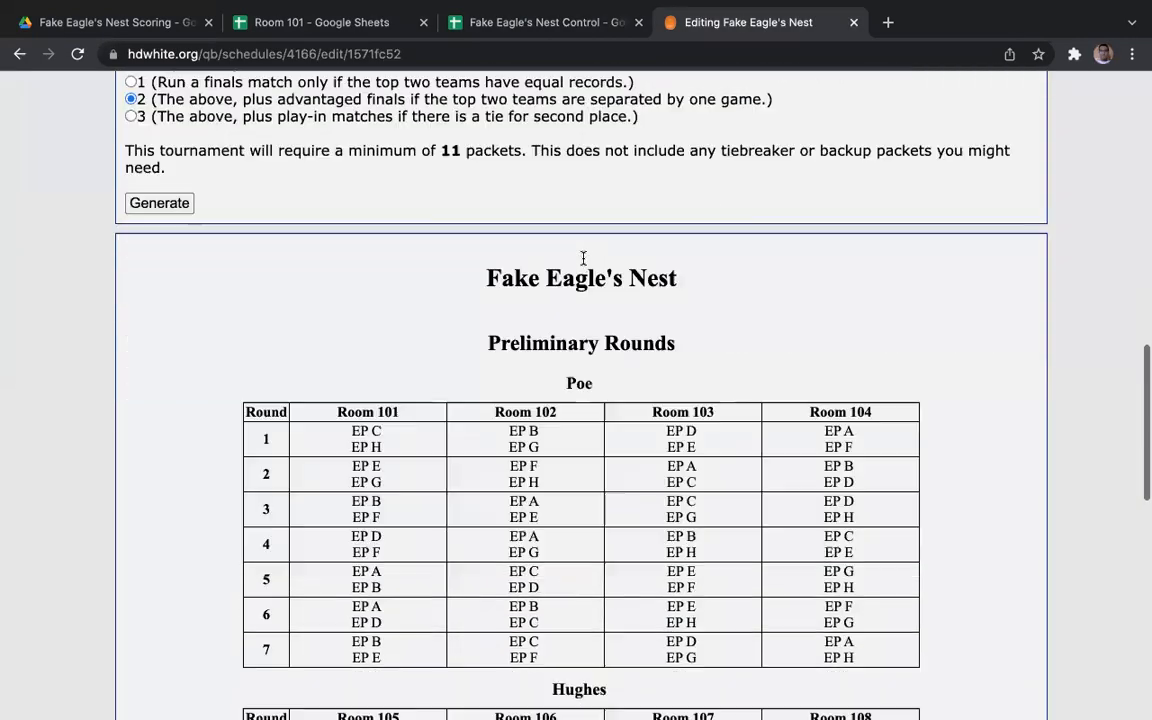
pyautogui.scroll(-2, 450, 320)
pyautogui.scroll(-2, 758, 378)
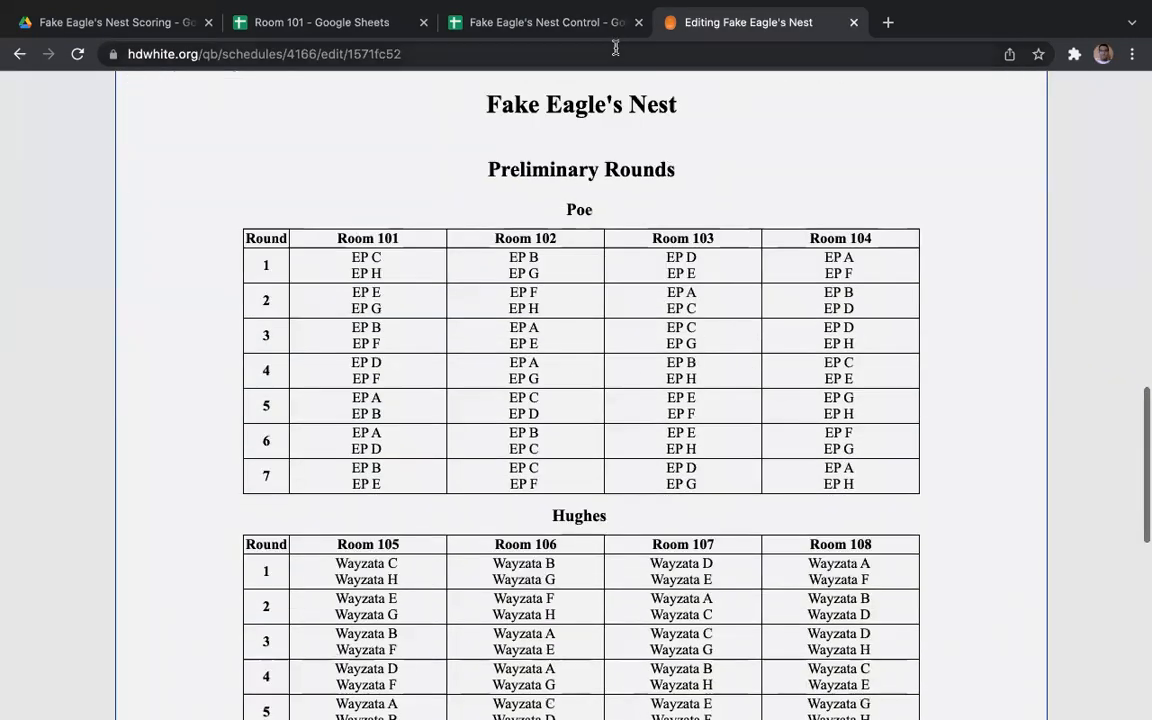
pyautogui.click(548, 18)
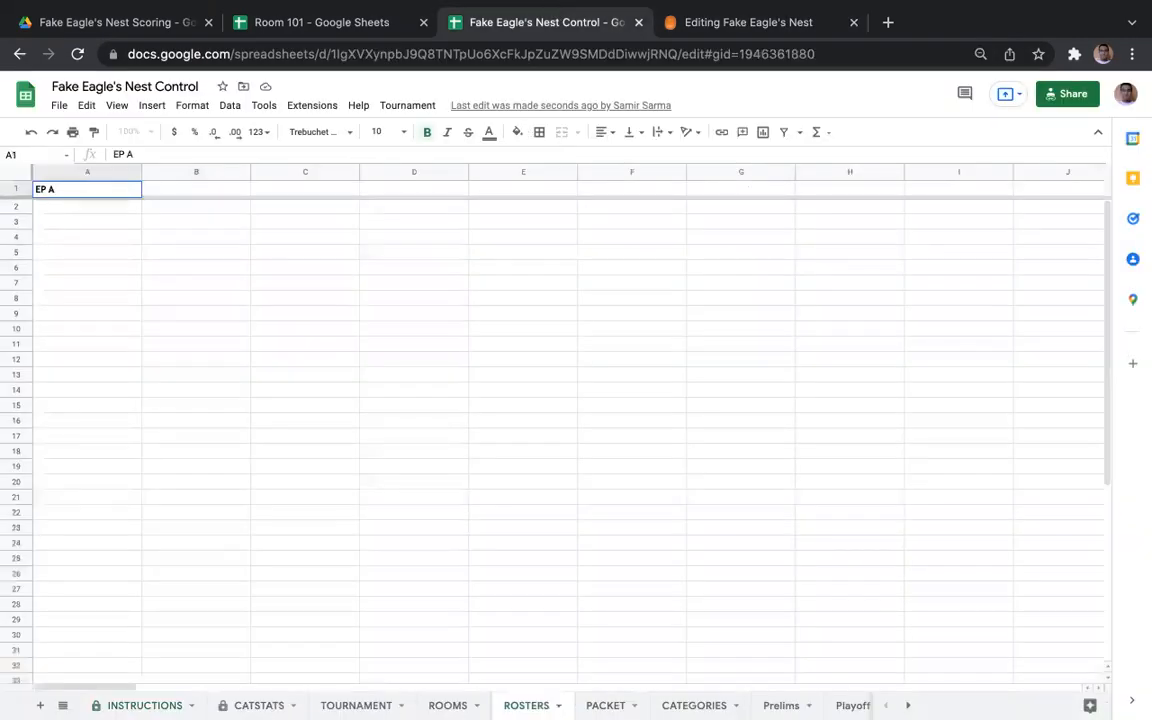
# - Enter the teams EP B through EP H across row 1 of ROSTERS, from B1 to H1
pyautogui.click(189, 193)
pyautogui.write('EP B')
pyautogui.press('Tab')
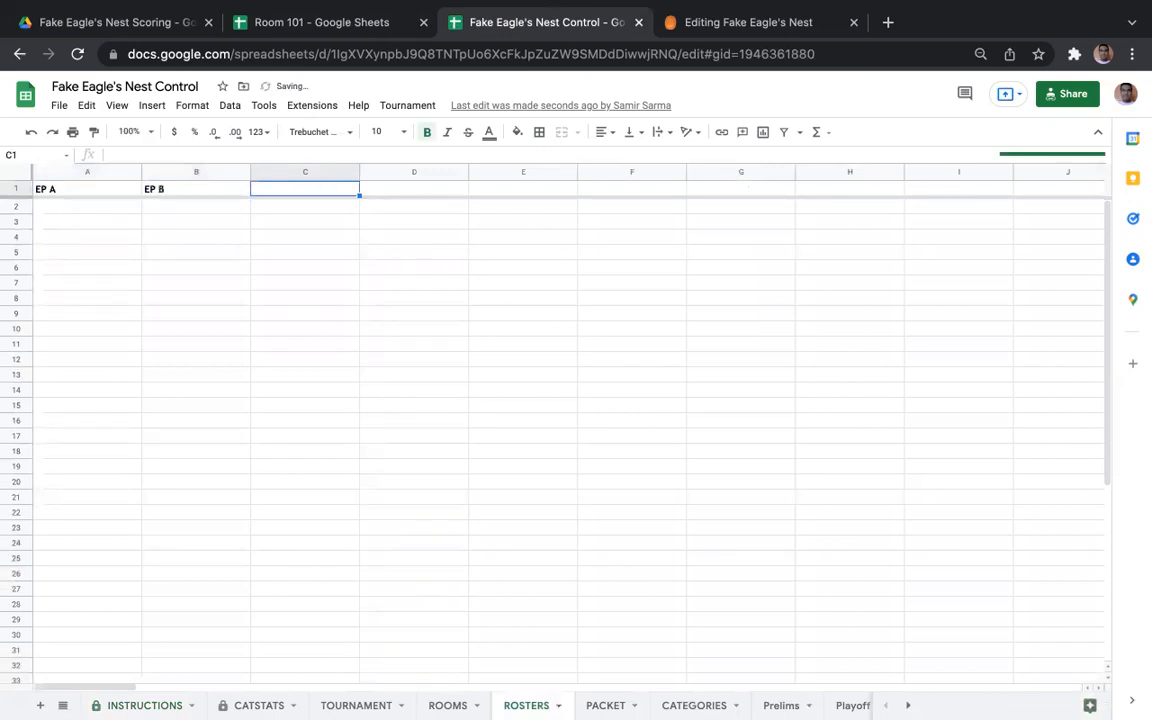
pyautogui.write('EP C')
pyautogui.press('Tab')
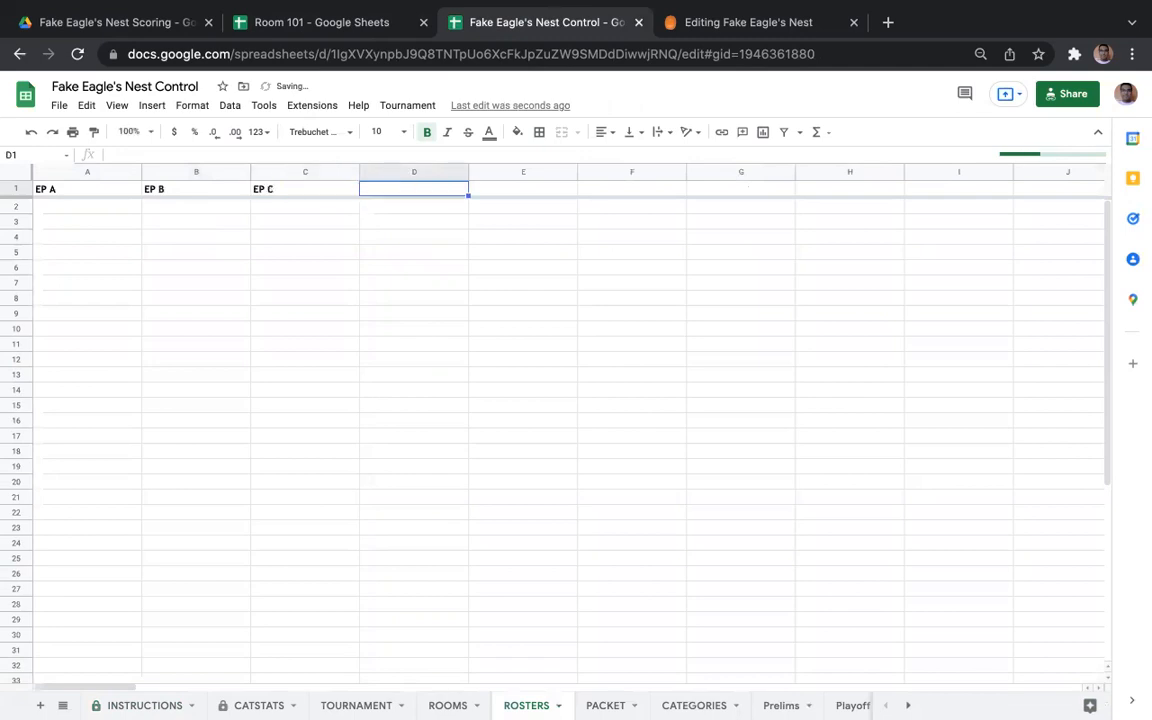
pyautogui.write('EP D')
pyautogui.press('Tab')
pyautogui.write('EP E')
pyautogui.press('Tab')
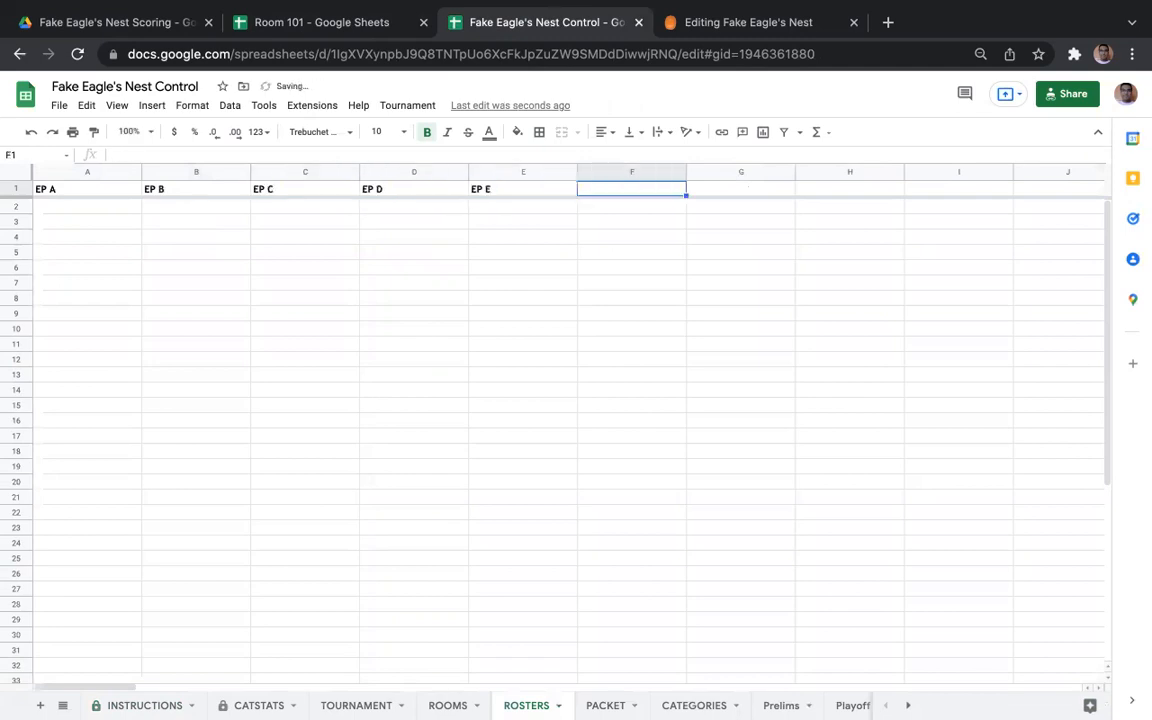
pyautogui.write('EP F')
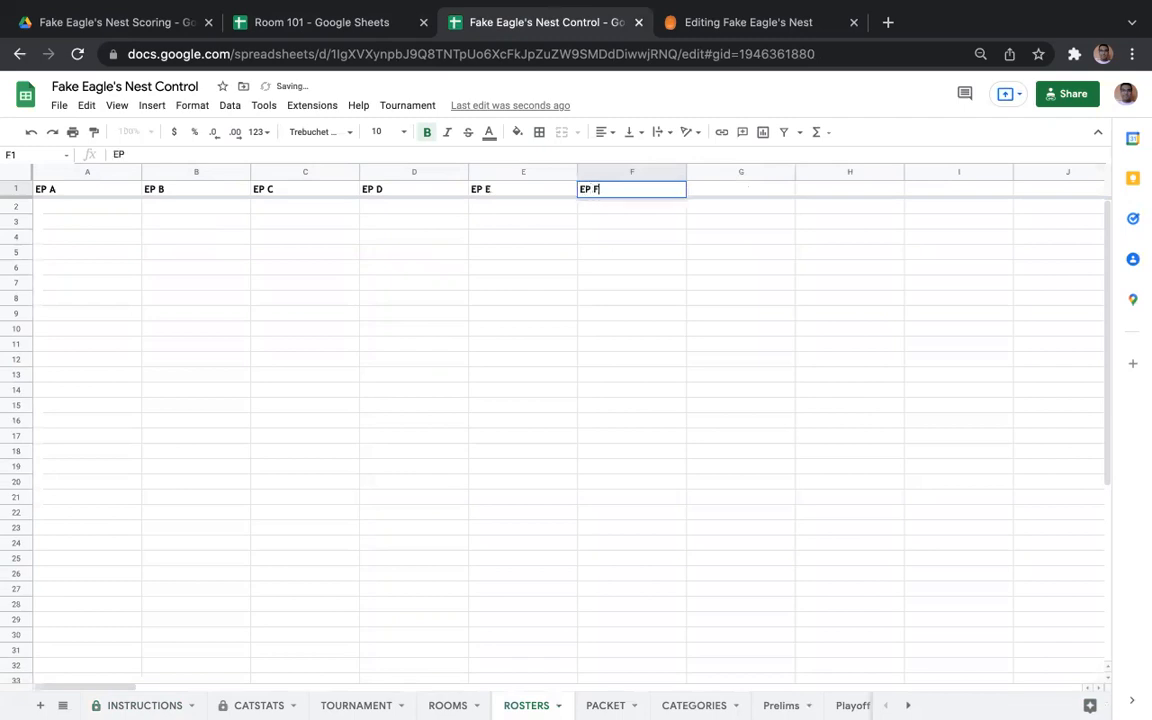
pyautogui.press('Tab')
pyautogui.write('EP G')
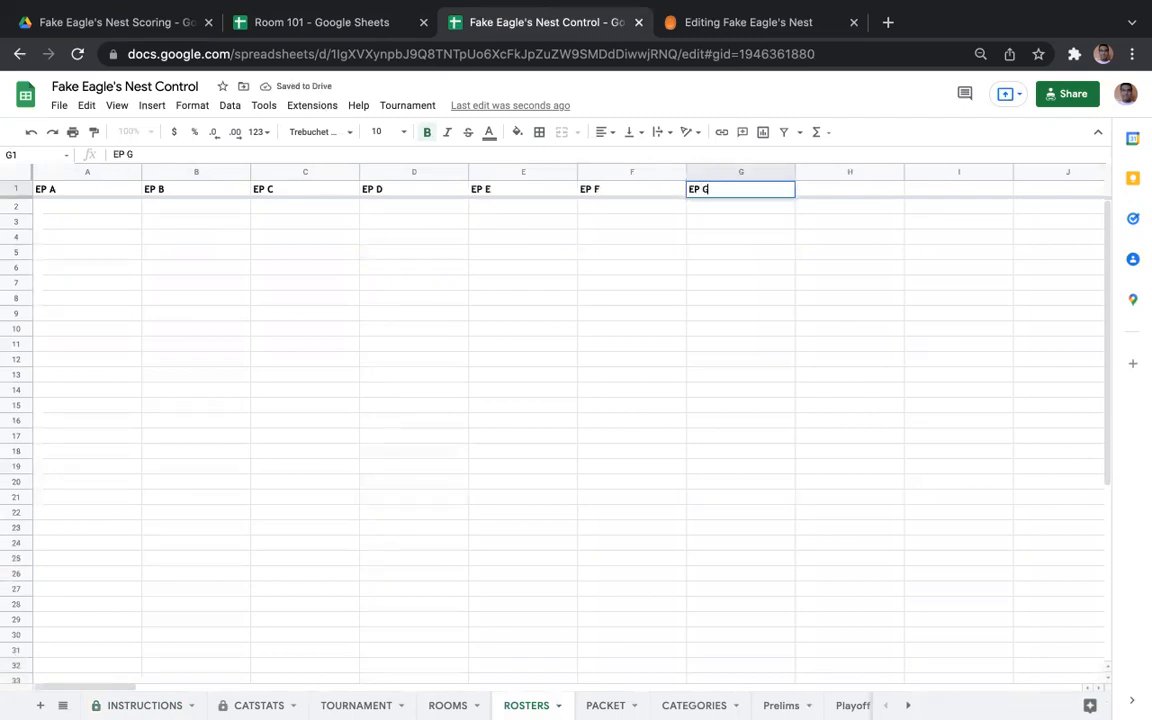
pyautogui.press('Tab')
pyautogui.write('EP H')
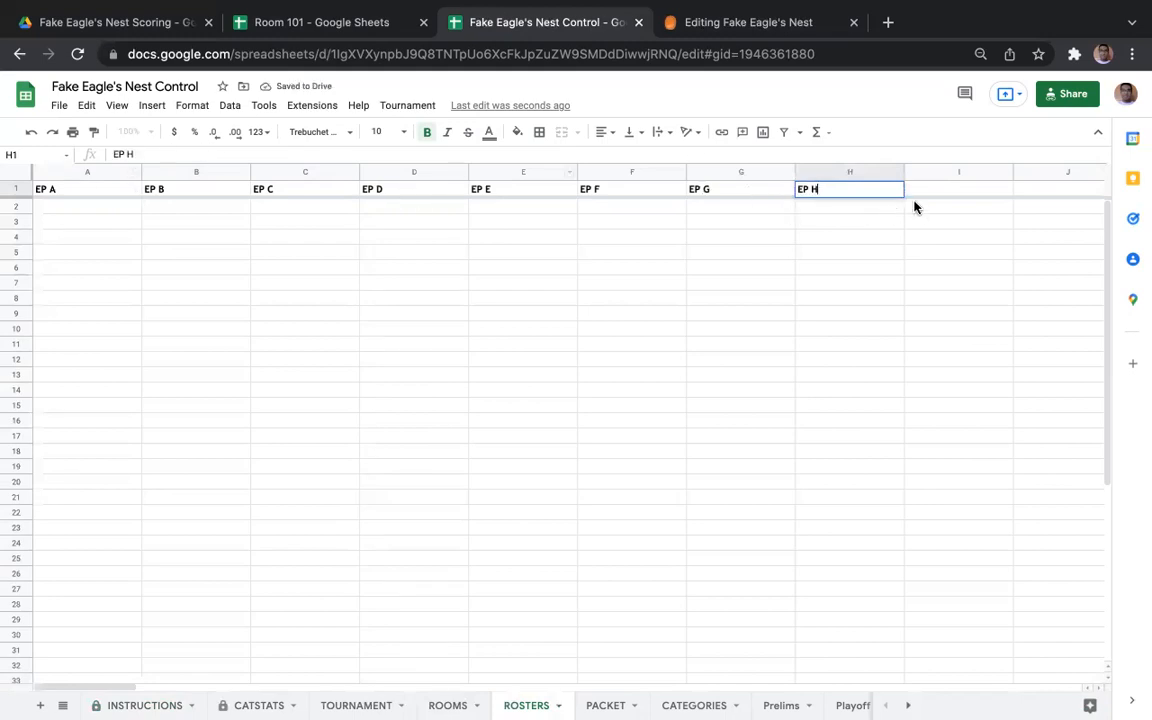
pyautogui.press('Tab')
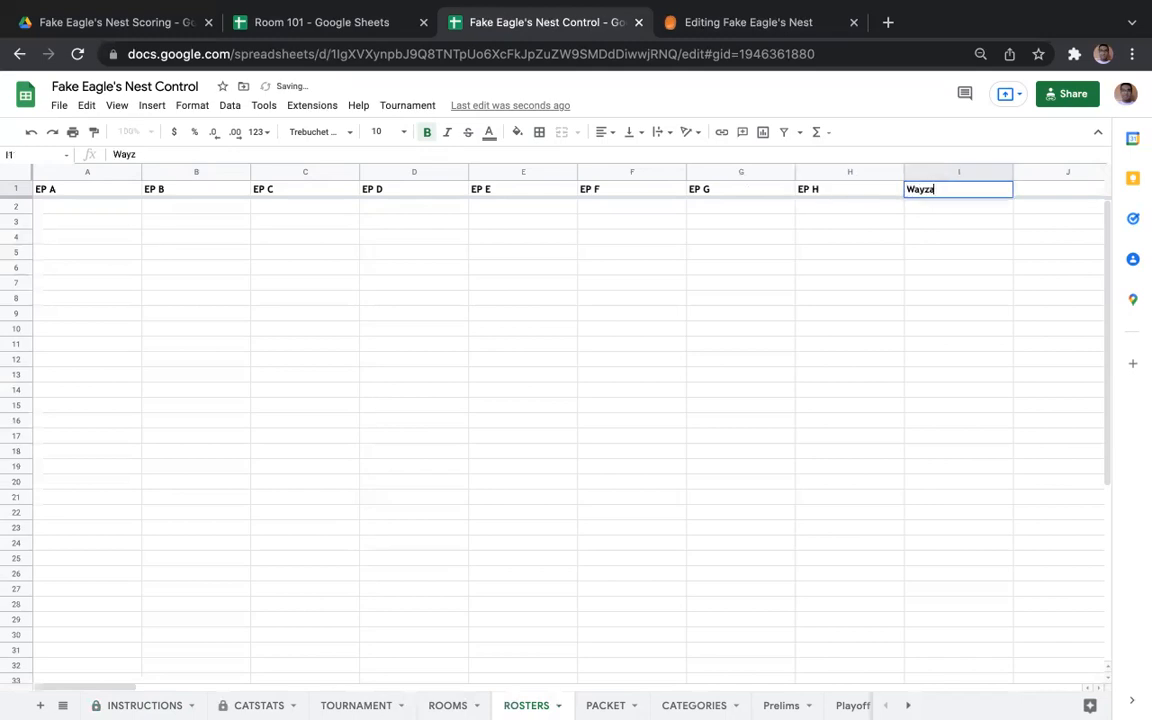
# - Enter the teams Wayzata A through Wayzata H across row 1 of ROSTERS, from I1 to P1
pyautogui.press('Tab')
pyautogui.write('Wa')
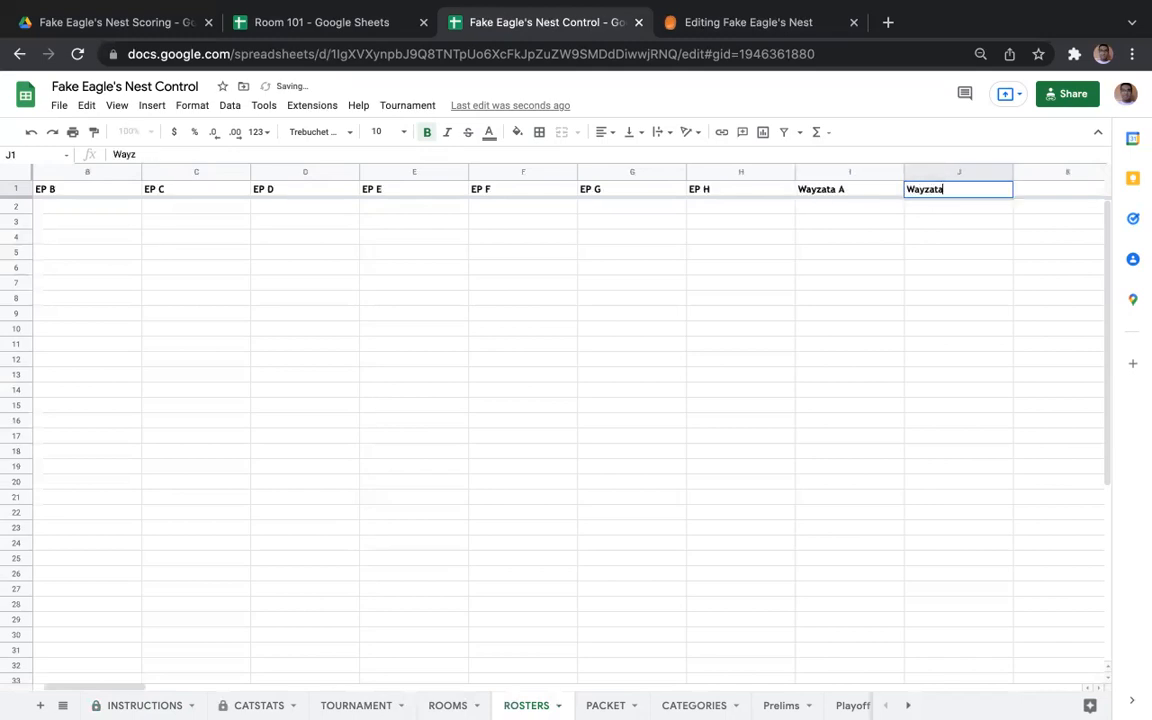
pyautogui.press('Tab')
pyautogui.write('Way')
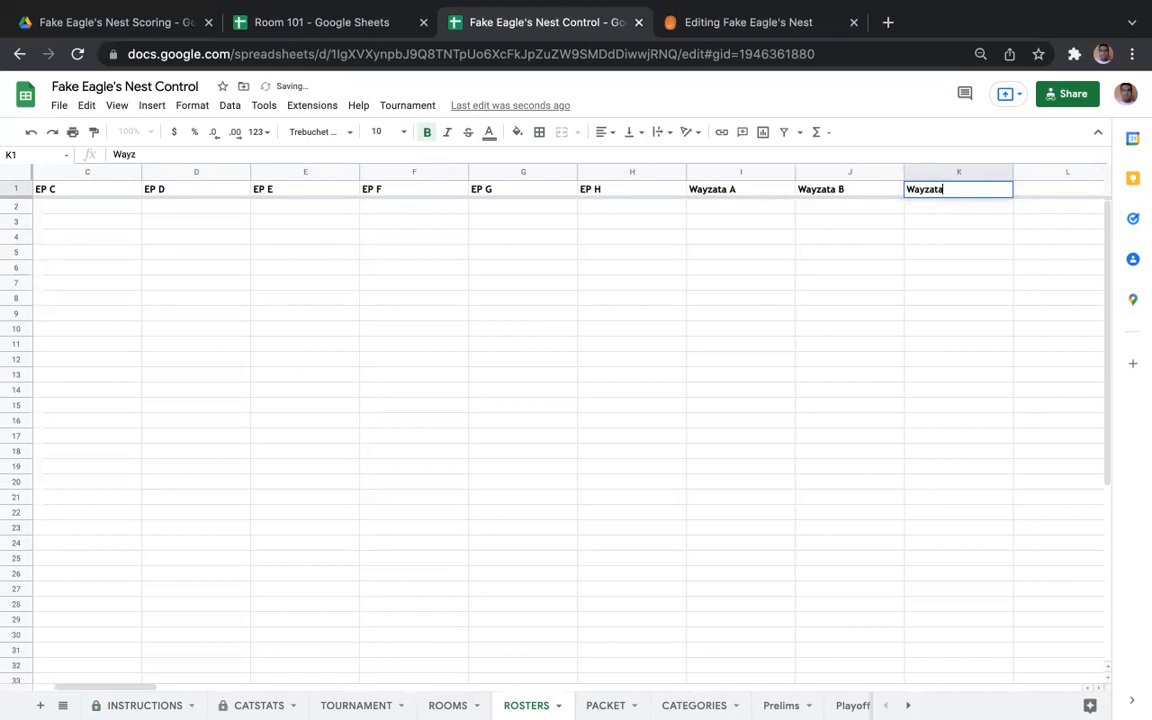
pyautogui.press('Tab')
pyautogui.write('Wayzata D')
pyautogui.press('Tab')
pyautogui.write('Wayzata E')
pyautogui.press('Tab')
pyautogui.write('Wayzata F')
pyautogui.press('Tab')
pyautogui.write('Wayzata')
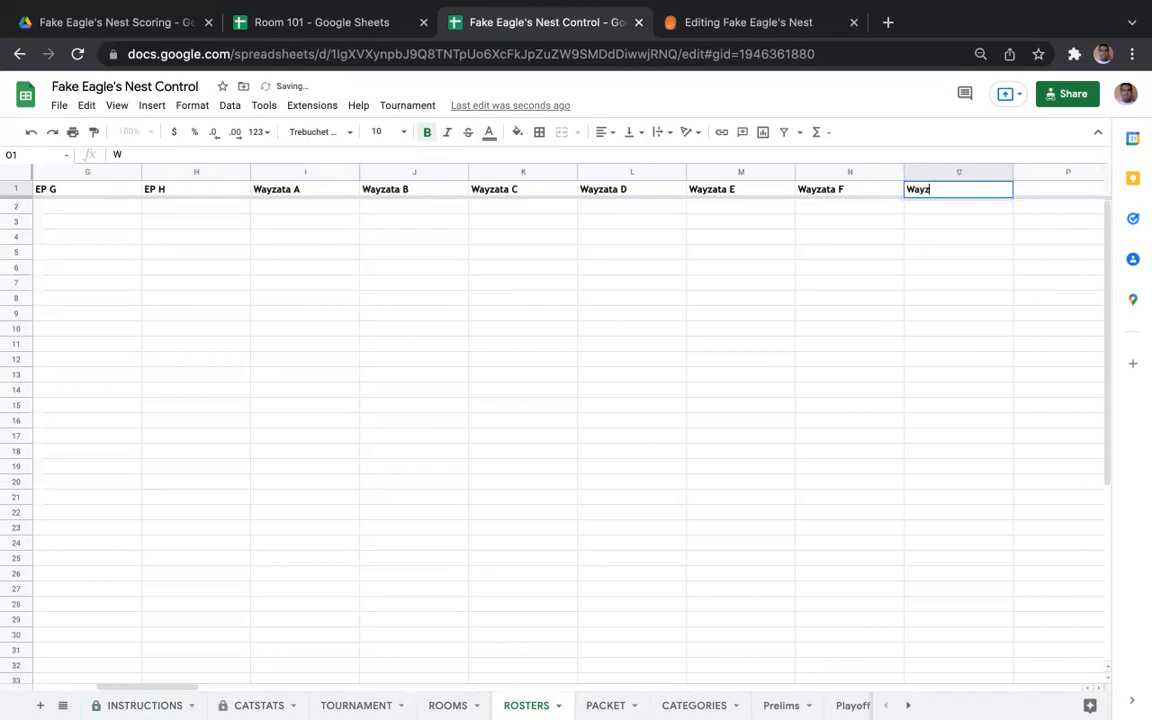
pyautogui.press('Tab')
pyautogui.write('Wayzata H')
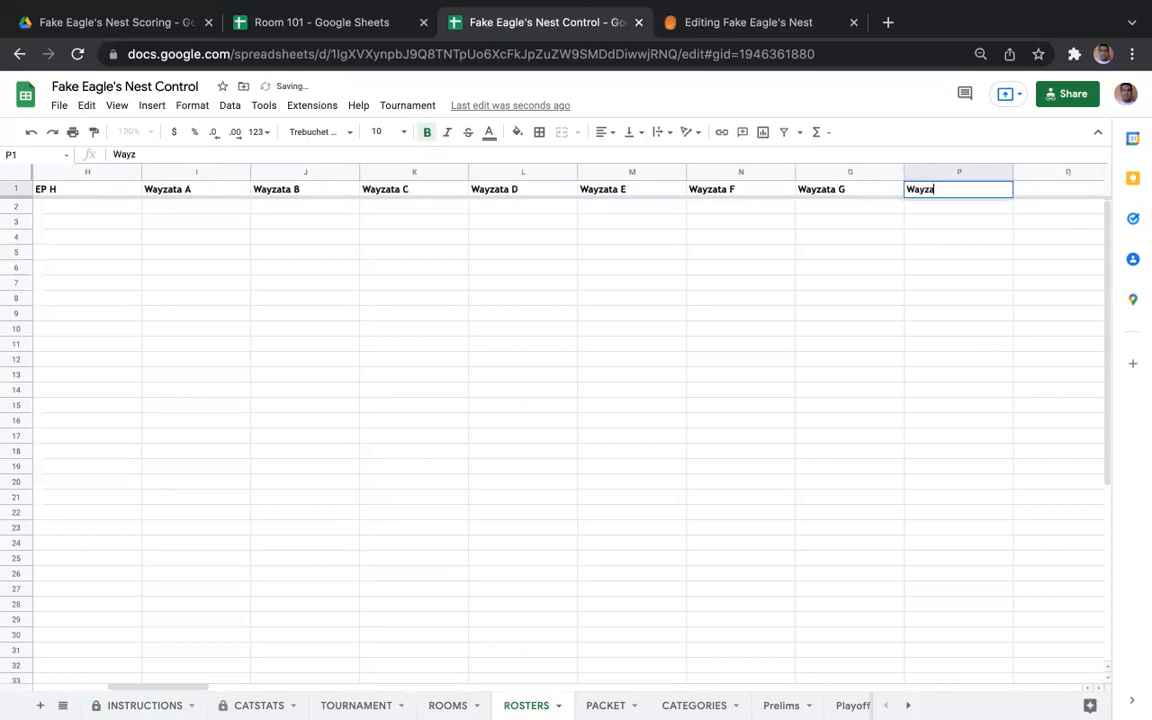
pyautogui.click(626, 248)
# - Fill EP A's roster with placeholder players 1, 2, 3 and 4 in A2 to A5
pyautogui.press('Left')
pyautogui.press('Left')
pyautogui.press('Left')
pyautogui.press('Left')
pyautogui.press('Left')
pyautogui.press('Left')
pyautogui.press('Left')
pyautogui.press('Left')
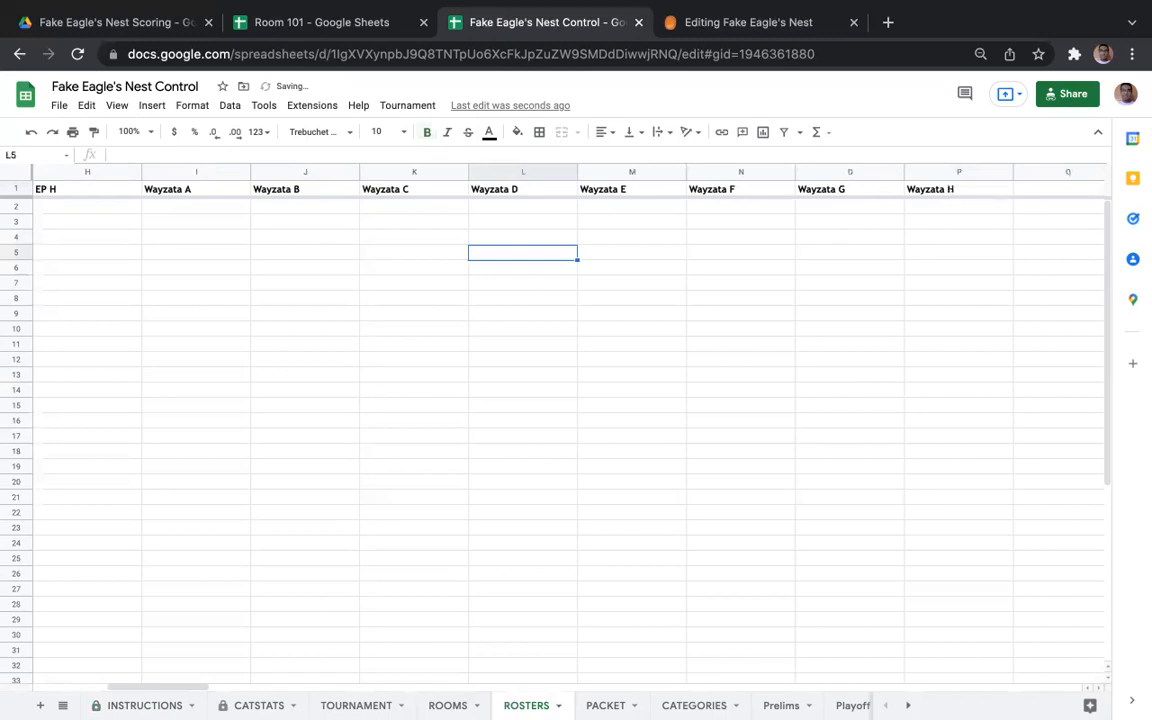
pyautogui.press('Left')
pyautogui.press('Left')
pyautogui.press('Left')
pyautogui.press('Left')
pyautogui.press('Up')
pyautogui.press('Up')
pyautogui.press('Up')
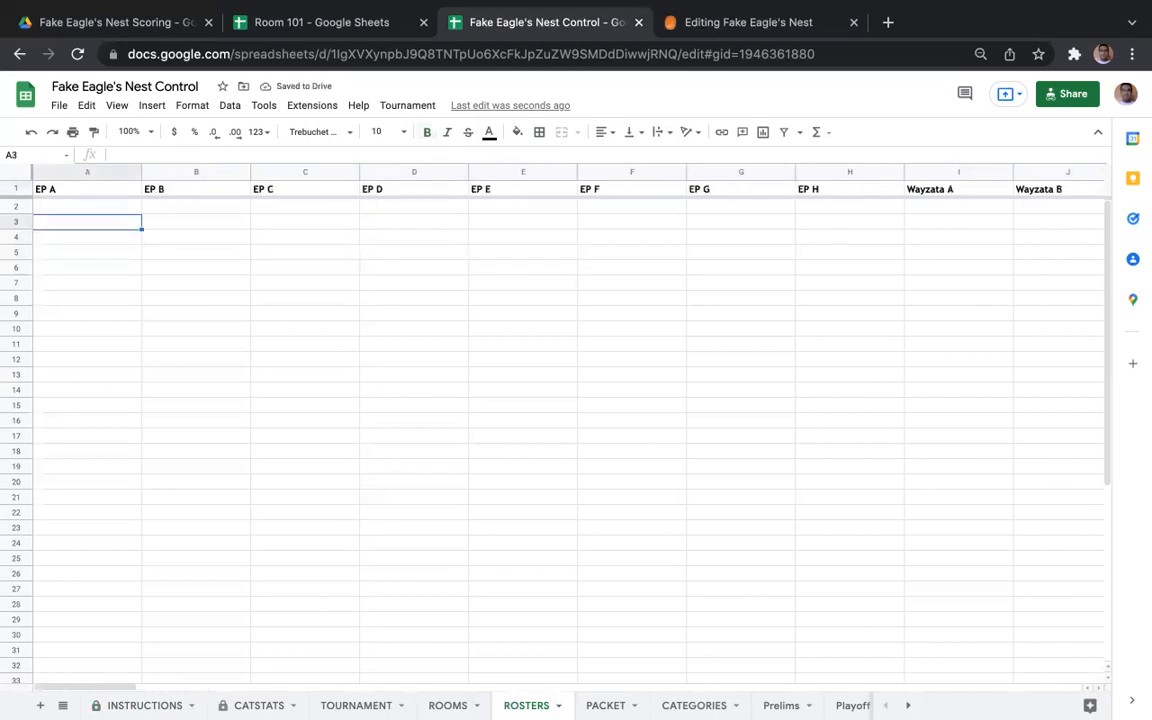
pyautogui.write('1')
pyautogui.press('Return')
pyautogui.write('2')
pyautogui.press('Return')
pyautogui.write('3')
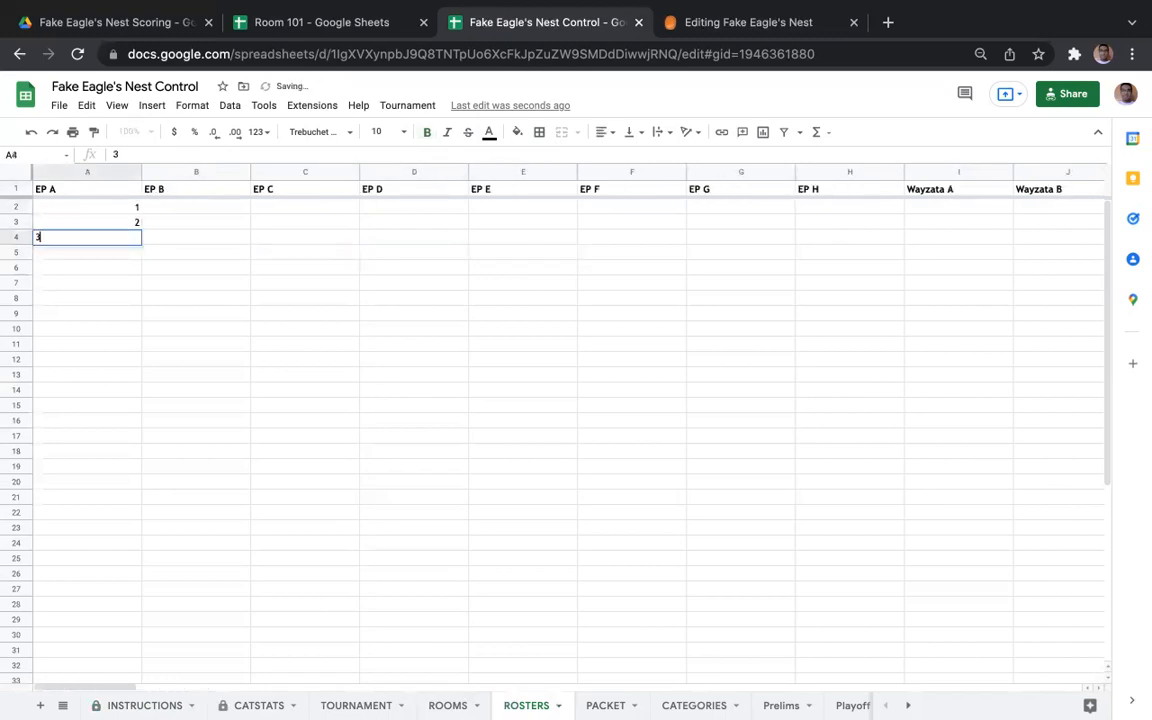
pyautogui.press('Return')
pyautogui.write('4')
# - Fill EP B's roster with placeholder players 1, 2, 3 and 4 in B2 to B5
pyautogui.press('Tab')
pyautogui.press('Up')
pyautogui.press('Up')
pyautogui.press('Up')
pyautogui.write('1')
pyautogui.press('Return')
pyautogui.write('2')
pyautogui.press('Return')
pyautogui.write('3')
pyautogui.press('Return')
pyautogui.write('4')
# - Fill EP C's roster with placeholder players 1, 2, 3 and 4 in C2 to C5
pyautogui.press('Tab')
pyautogui.press('Up')
pyautogui.press('Up')
pyautogui.press('Up')
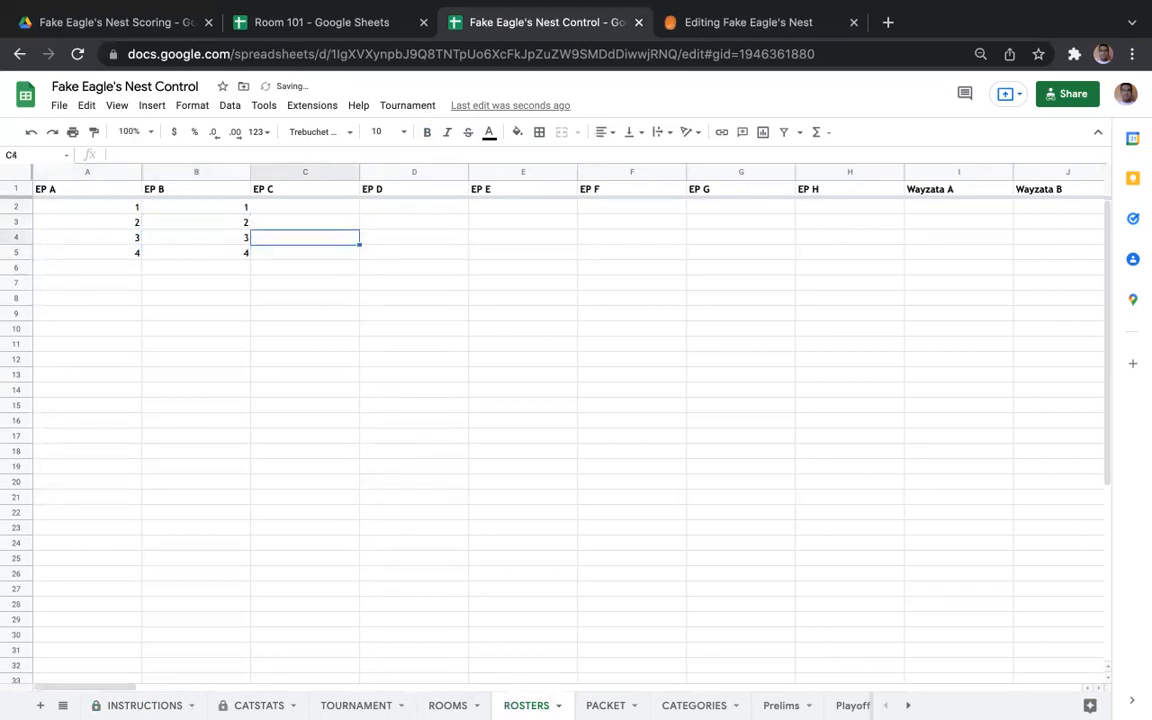
pyautogui.write('1')
pyautogui.press('Return')
pyautogui.write('2')
pyautogui.press('Return')
pyautogui.write('3')
pyautogui.press('Return')
pyautogui.write('4')
# - Fill EP D's roster with placeholder players 1 and 2 in D2 and D3
pyautogui.press('Tab')
pyautogui.press('Up')
pyautogui.press('Up')
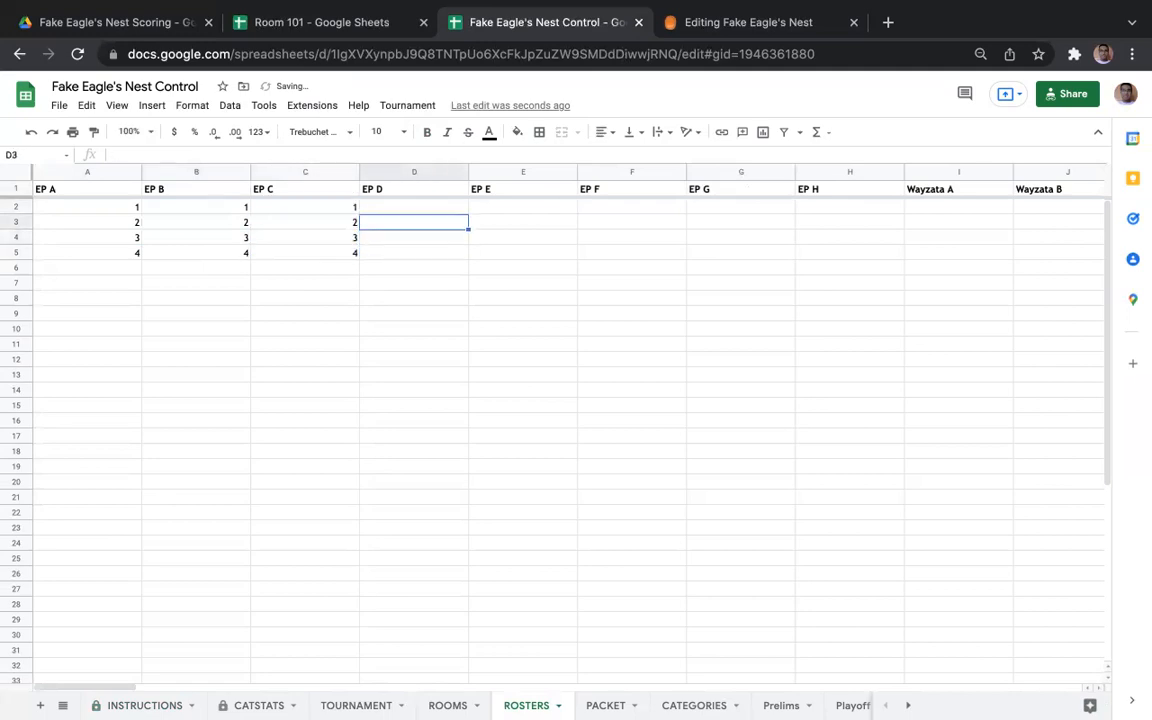
pyautogui.press('Up')
pyautogui.write('1')
pyautogui.press('Return')
pyautogui.write('2')
pyautogui.press('Return')
# - Enter placeholder player 1 for every remaining team across row 2, from EP E in E2 to Wayzata H in P2
pyautogui.press('Right')
pyautogui.press('Up')
pyautogui.press('Up')
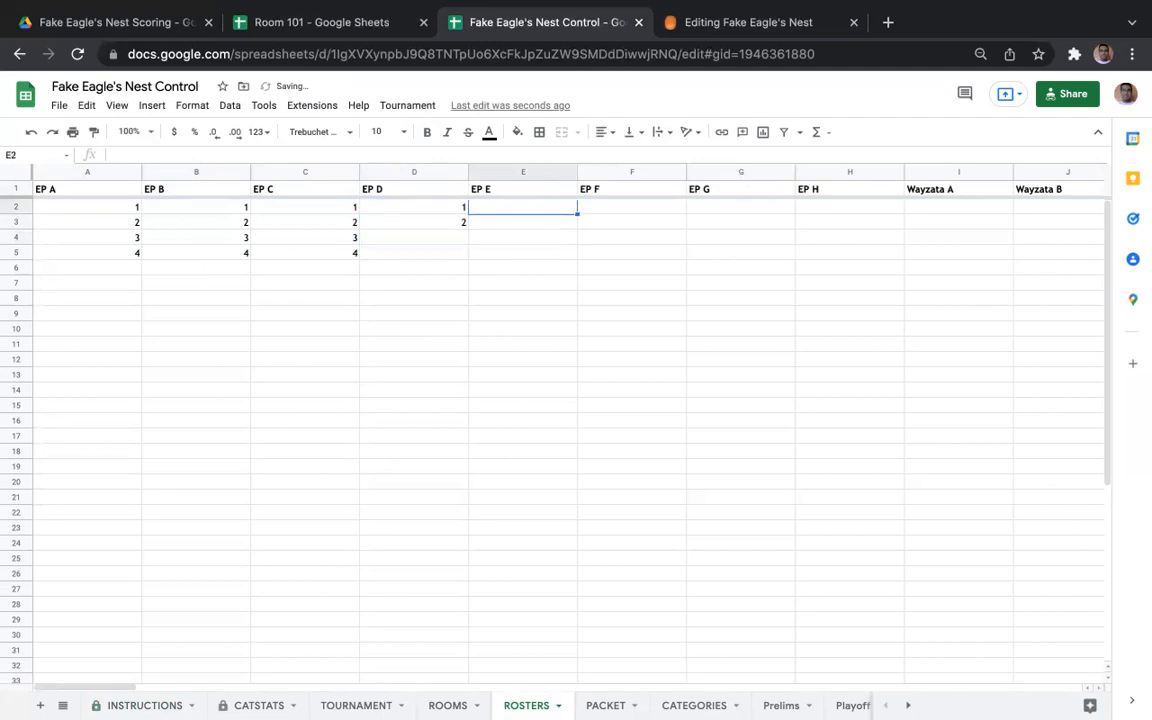
pyautogui.write('1')
pyautogui.press('Tab')
pyautogui.write('1')
pyautogui.press('Tab')
pyautogui.write('1')
pyautogui.press('Tab')
pyautogui.write('1')
pyautogui.press('Tab')
pyautogui.write('1')
pyautogui.press('Tab')
pyautogui.write('1')
pyautogui.press('Tab')
pyautogui.write('1')
pyautogui.press('Tab')
pyautogui.write('1')
pyautogui.press('Tab')
pyautogui.write('1')
pyautogui.press('Tab')
pyautogui.write('1')
pyautogui.press('Tab')
pyautogui.write('1')
pyautogui.press('Tab')
pyautogui.write('1')
pyautogui.press('Return')
# - Add placeholder player 2 to EP F's roster in F3
pyautogui.press('Left')
pyautogui.press('Left')
pyautogui.press('Left')
pyautogui.press('Left')
pyautogui.press('Left')
pyautogui.press('Left')
pyautogui.press('Left')
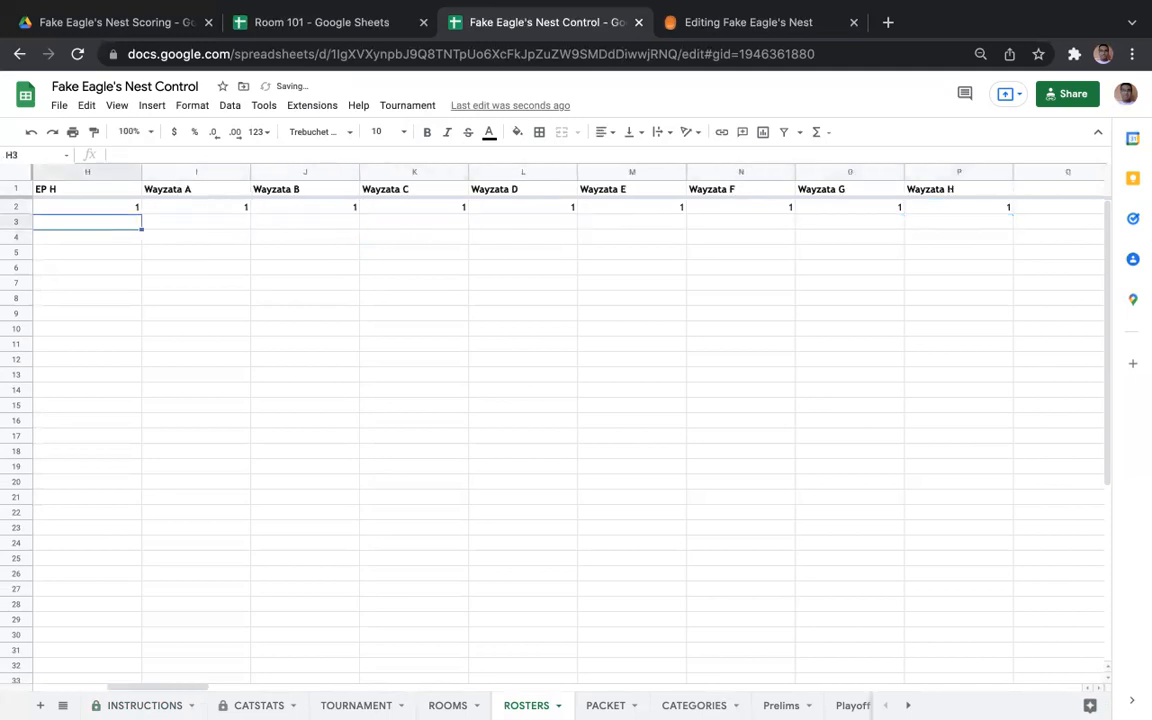
pyautogui.press('Left')
pyautogui.press('Left')
pyautogui.press('Left')
pyautogui.press('Left')
pyautogui.press('Left')
pyautogui.press('Down')
pyautogui.press('Down')
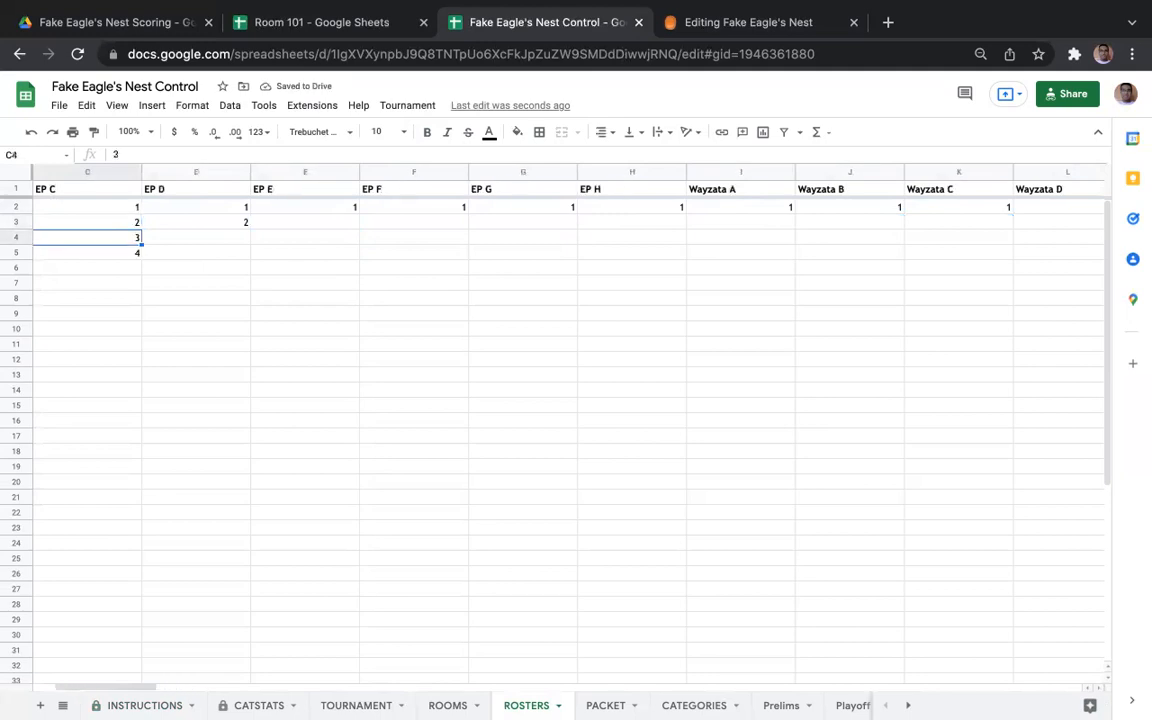
pyautogui.press('Right')
pyautogui.press('Right')
pyautogui.press('Right')
pyautogui.press('Up')
pyautogui.press('Up')
pyautogui.write('2')
pyautogui.click(293, 381)
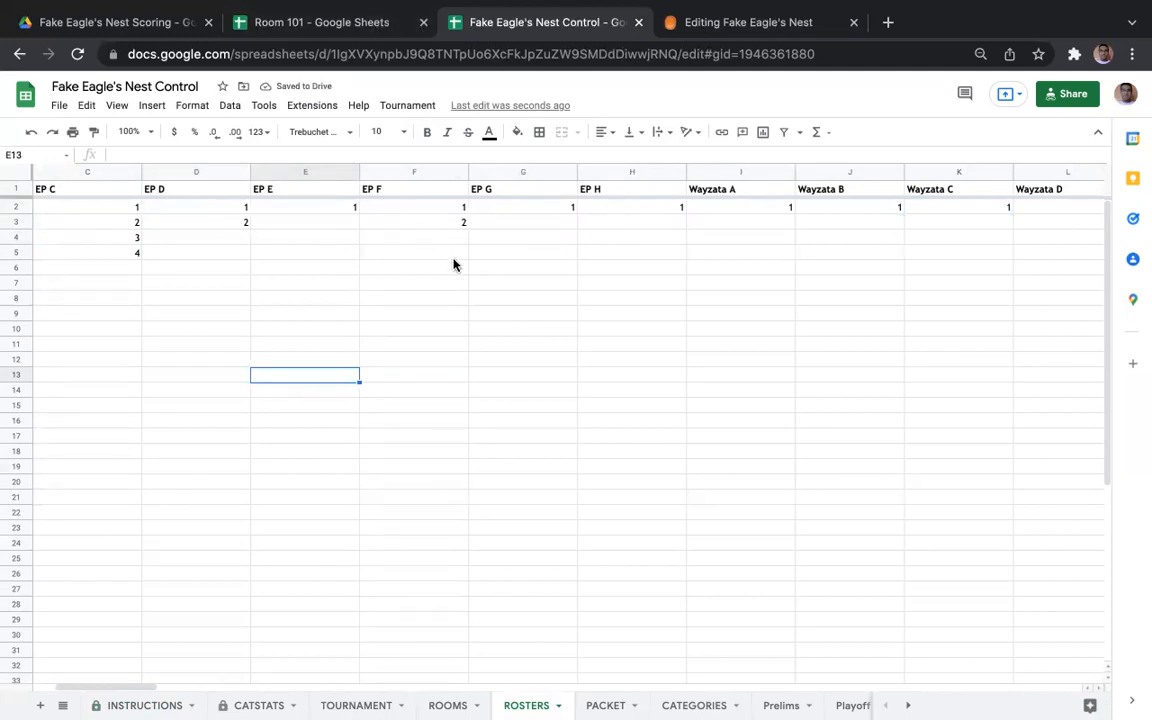
pyautogui.click(401, 272)
pyautogui.press('Left')
pyautogui.press('Up')
pyautogui.press('Right')
pyautogui.press('Left')
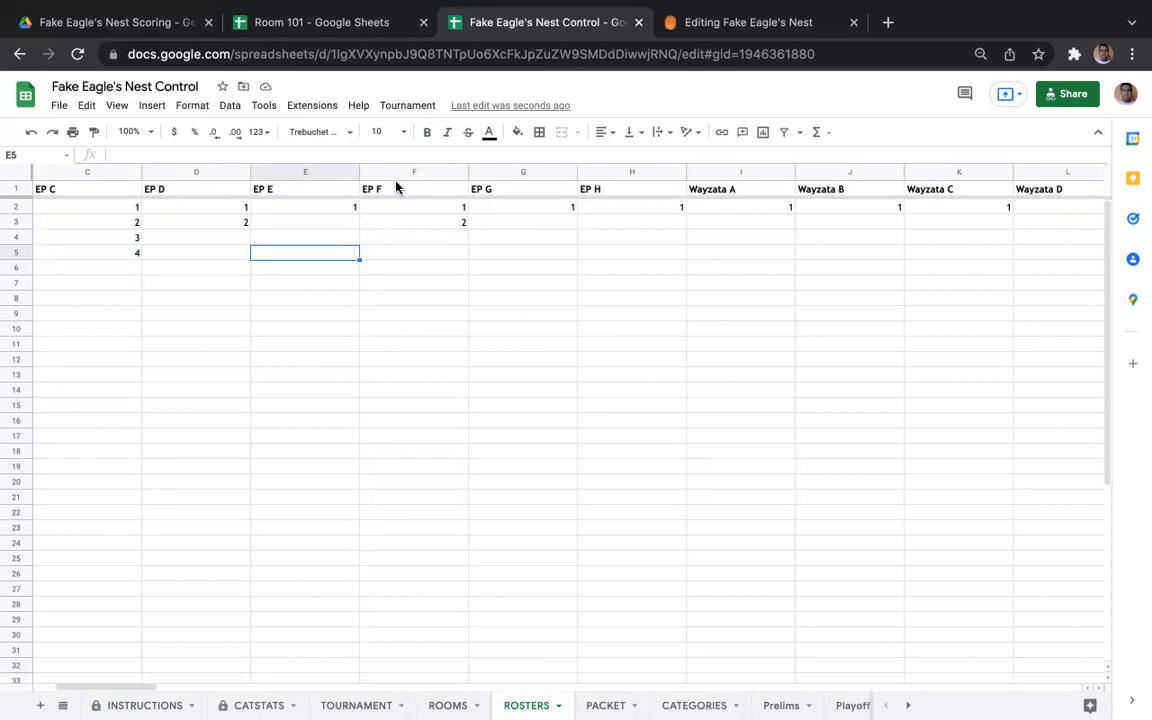
pyautogui.press('Up')
pyautogui.press('Up')
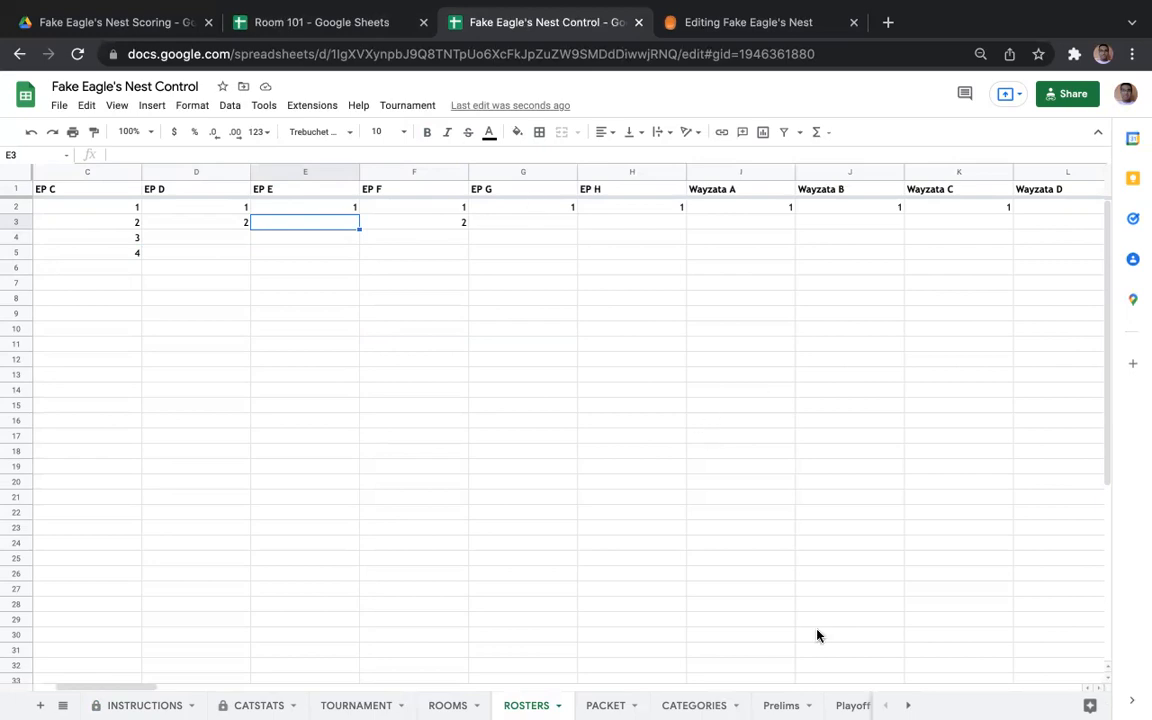
# - Check the preliminary brackets in the schedule and enter the bracket names Poe in A1 and Hughes in B1 of the Prelims sheet
pyautogui.click(790, 705)
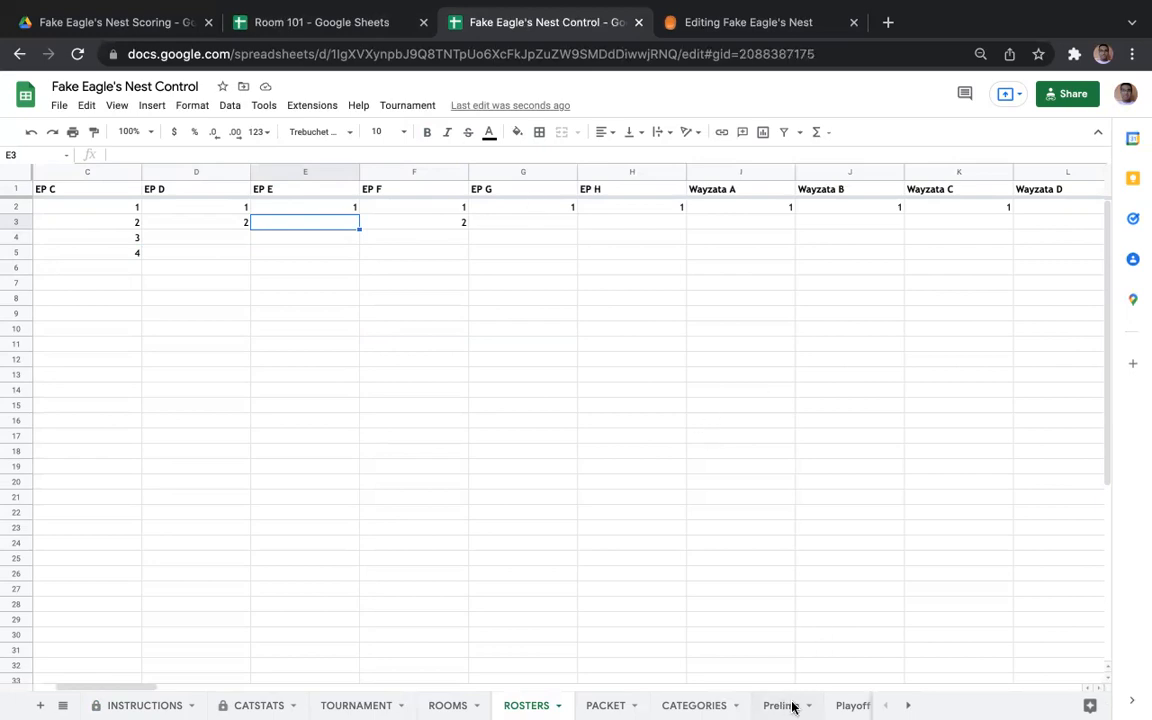
pyautogui.click(905, 705)
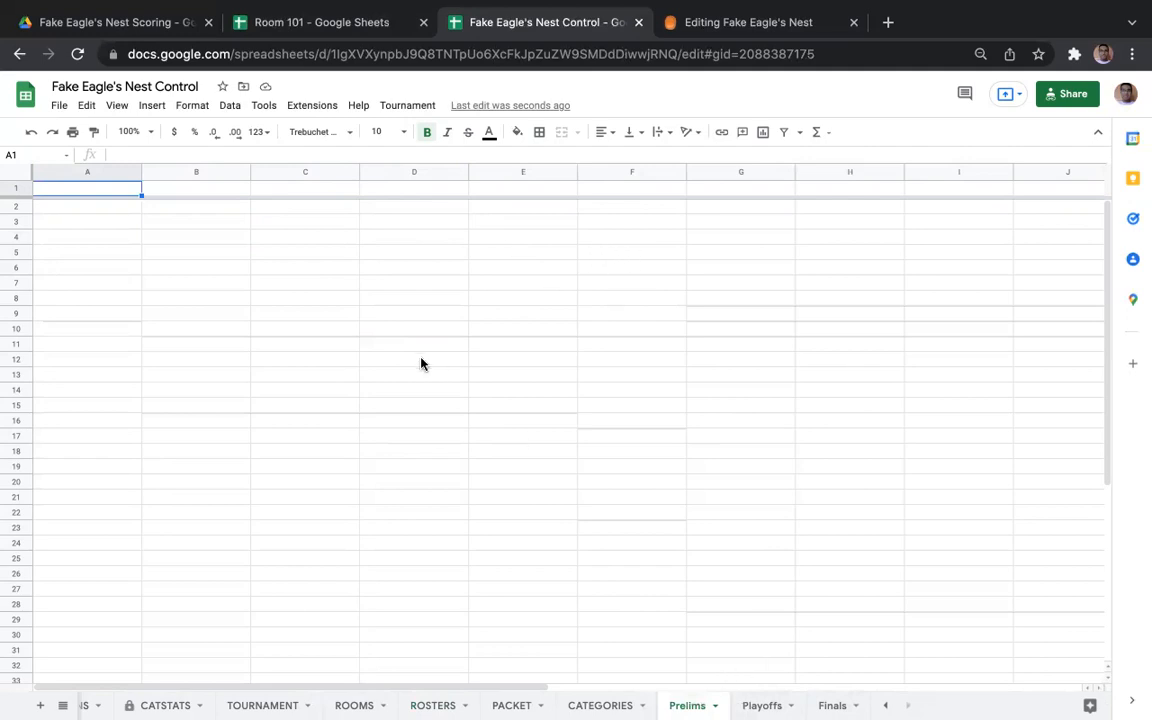
pyautogui.click(738, 21)
pyautogui.scroll(-1, 675, 231)
pyautogui.scroll(-1, 560, 239)
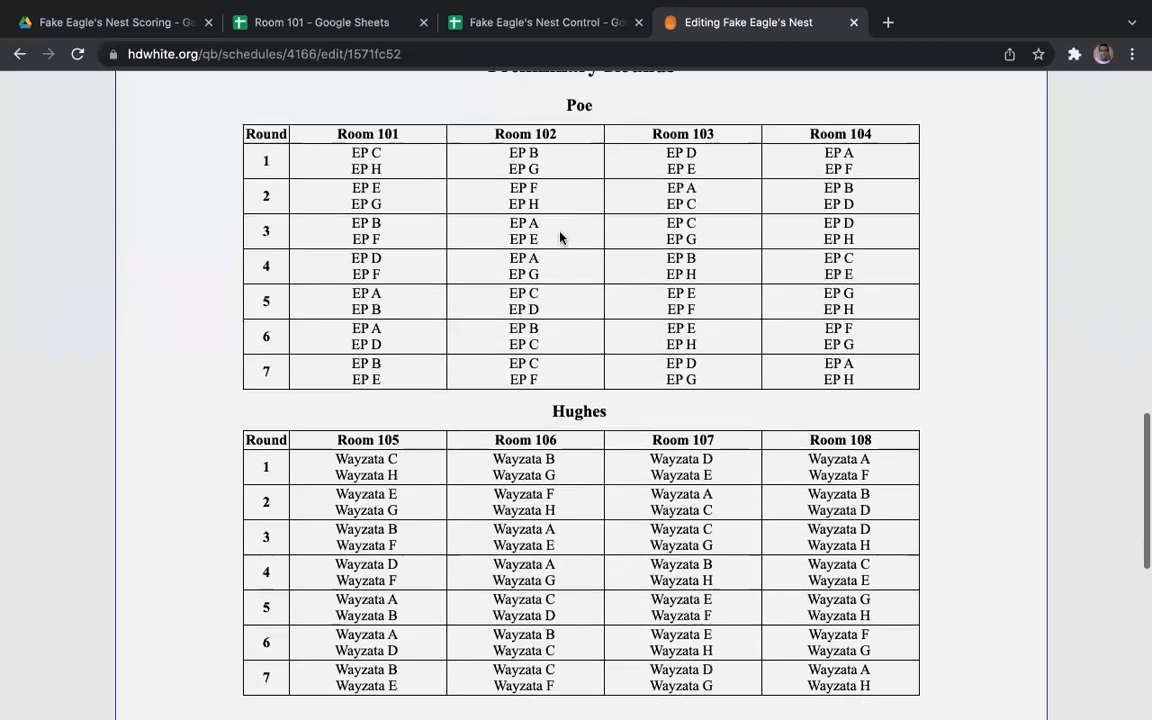
pyautogui.click(517, 14)
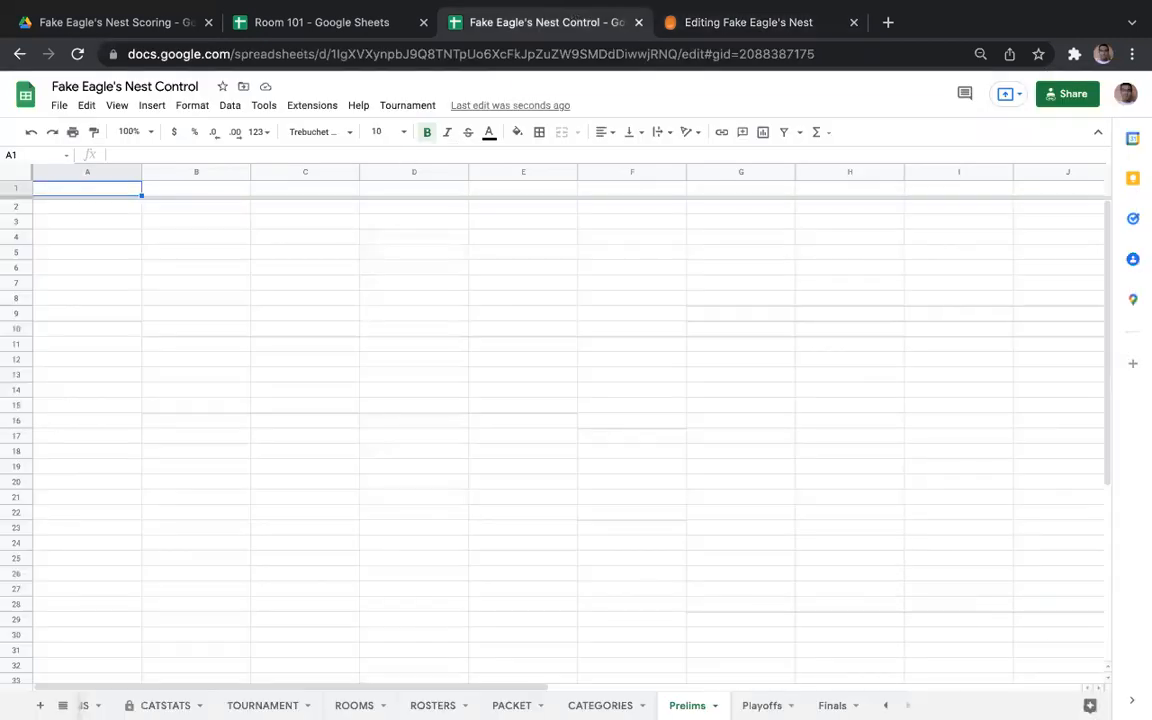
pyautogui.write('Poe')
pyautogui.click(152, 223)
pyautogui.click(119, 289)
pyautogui.click(198, 188)
pyautogui.write('Hughes')
# - List the teams EP A through EP F, followed by EP H, under Poe in A2 to A8
pyautogui.click(93, 209)
pyautogui.write('E')
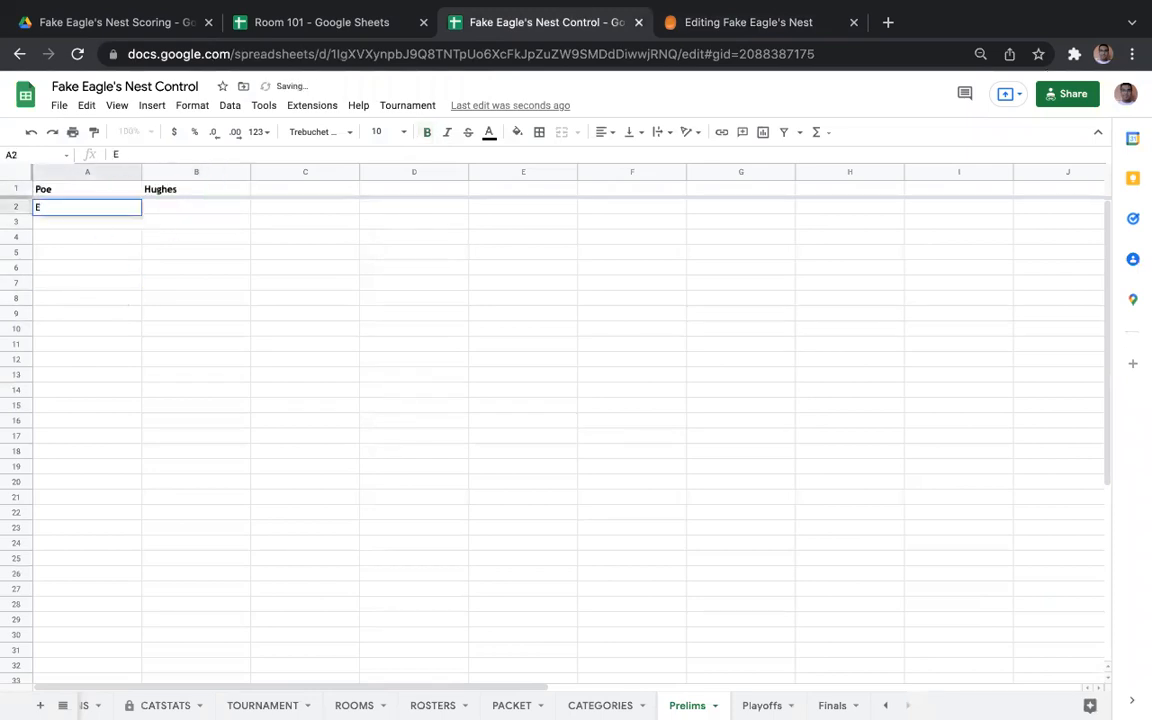
pyautogui.write('P A')
pyautogui.press('Return')
pyautogui.write('EP')
pyautogui.press('Return')
pyautogui.write('EP')
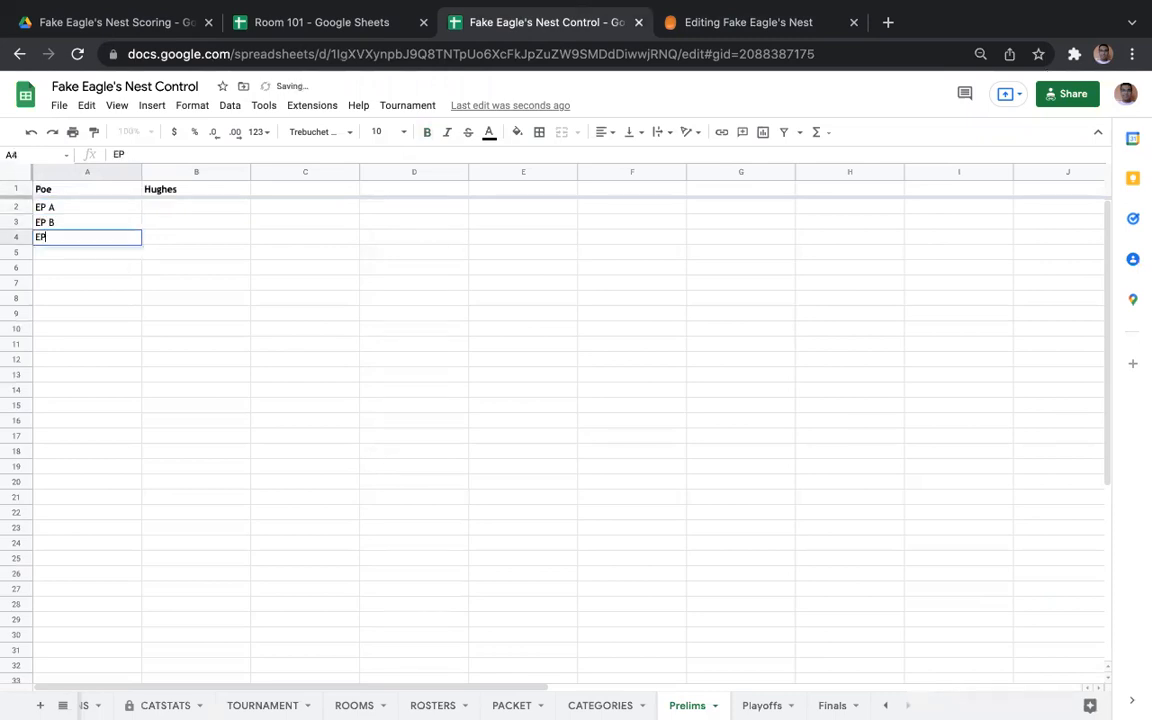
pyautogui.write(' C')
pyautogui.press('Return')
pyautogui.write('EP D')
pyautogui.press('Return')
pyautogui.write('EP E')
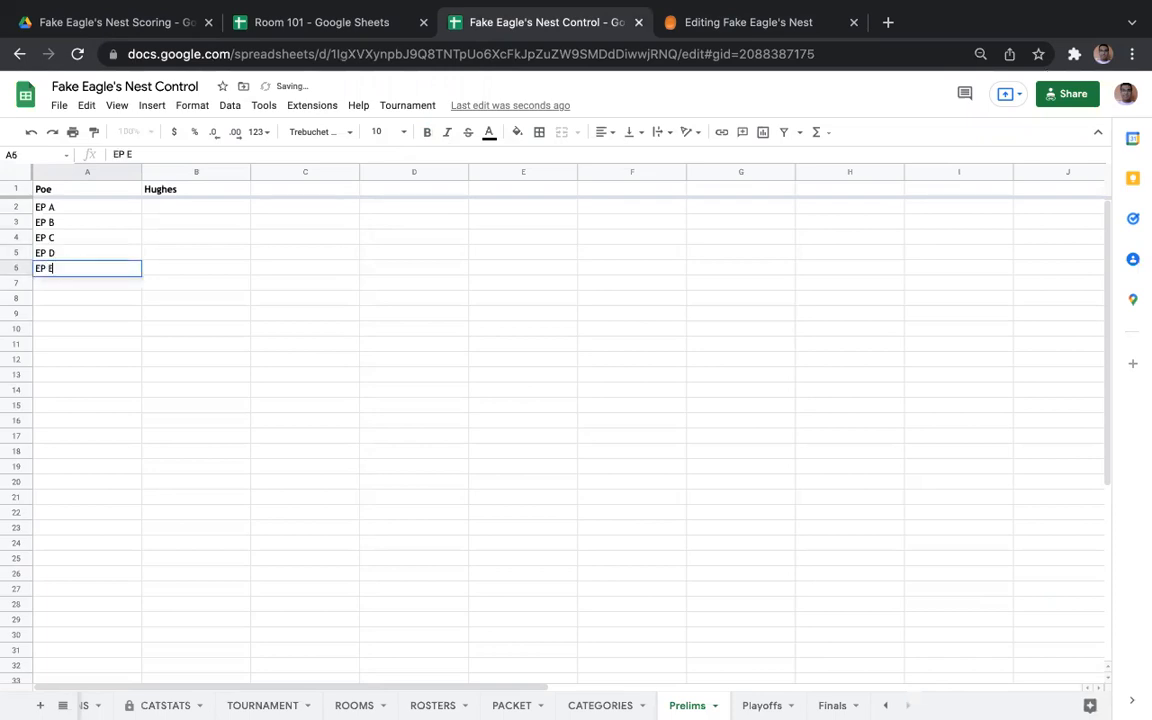
pyautogui.press('Return')
pyautogui.write('EP F')
pyautogui.press('Return')
pyautogui.write('EP H')
pyautogui.press('Return')
# - Correct the team in A8 to EP G and enter EP H in A9 of the Poe bracket
pyautogui.write('E')
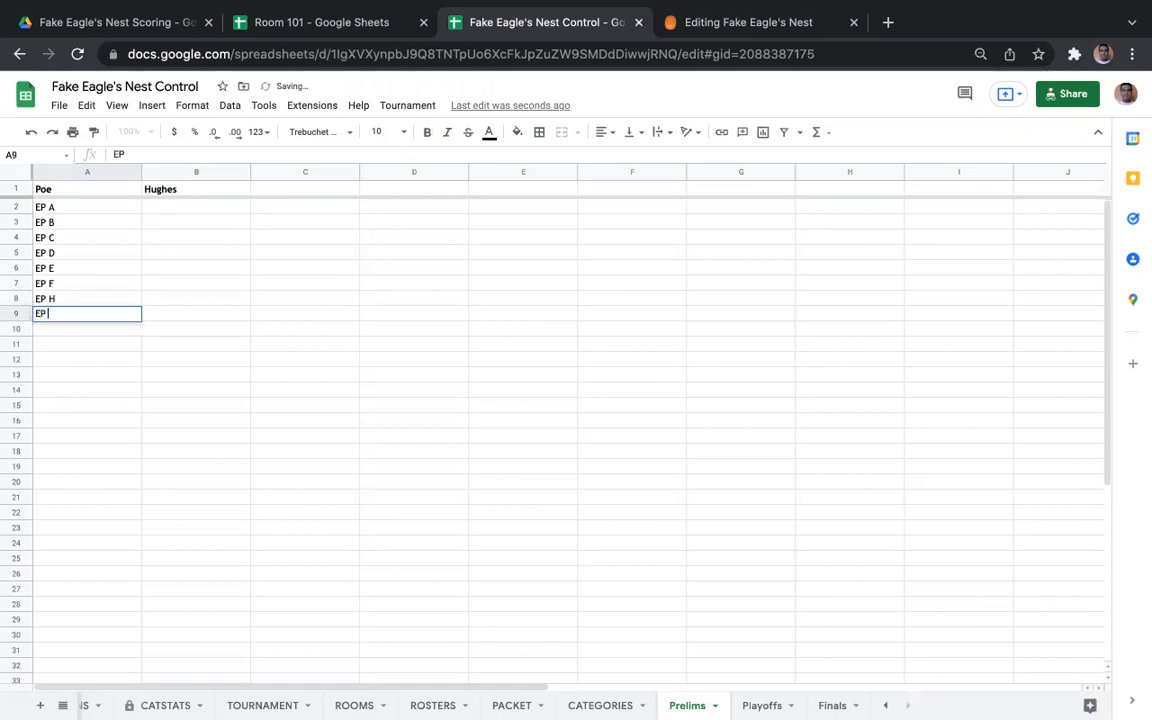
pyautogui.doubleClick(101, 301)
pyautogui.press('BackSpace')
pyautogui.press('Return')
pyautogui.doubleClick(88, 316)
pyautogui.write('H')
# - List the teams Wayzata A through Wayzata D under Hughes in B2 to B5 of the Prelims sheet
pyautogui.click(174, 209)
pyautogui.write('Wayzata A')
pyautogui.press('Return')
pyautogui.write('Wayzat aB')
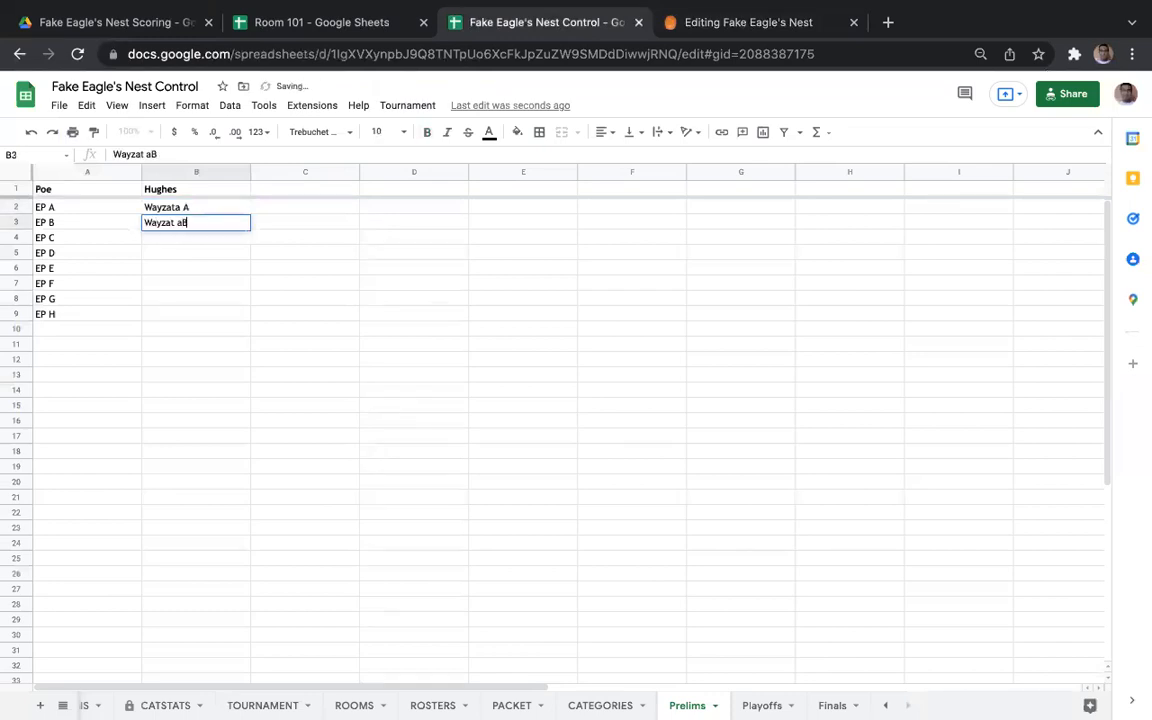
pyautogui.press('BackSpace')
pyautogui.press('BackSpace')
pyautogui.press('BackSpace')
pyautogui.write('a B')
pyautogui.press('Return')
pyautogui.write('W')
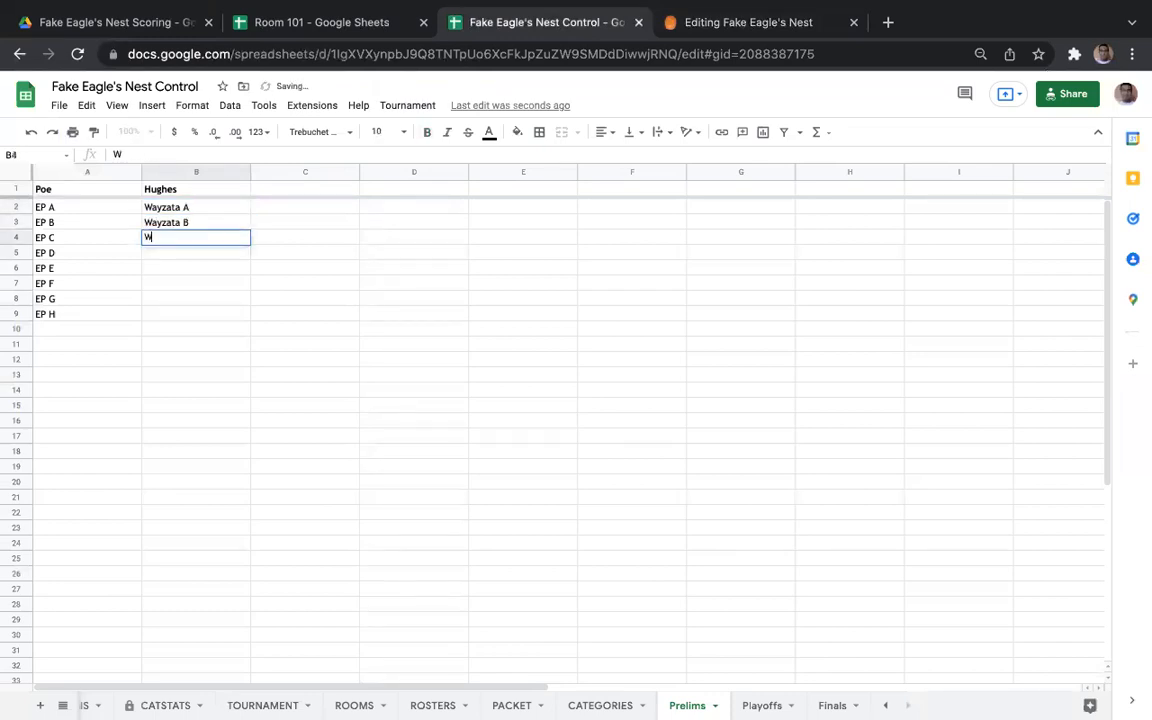
pyautogui.write('ayzata C')
pyautogui.press('Return')
pyautogui.write('Wayzata D')
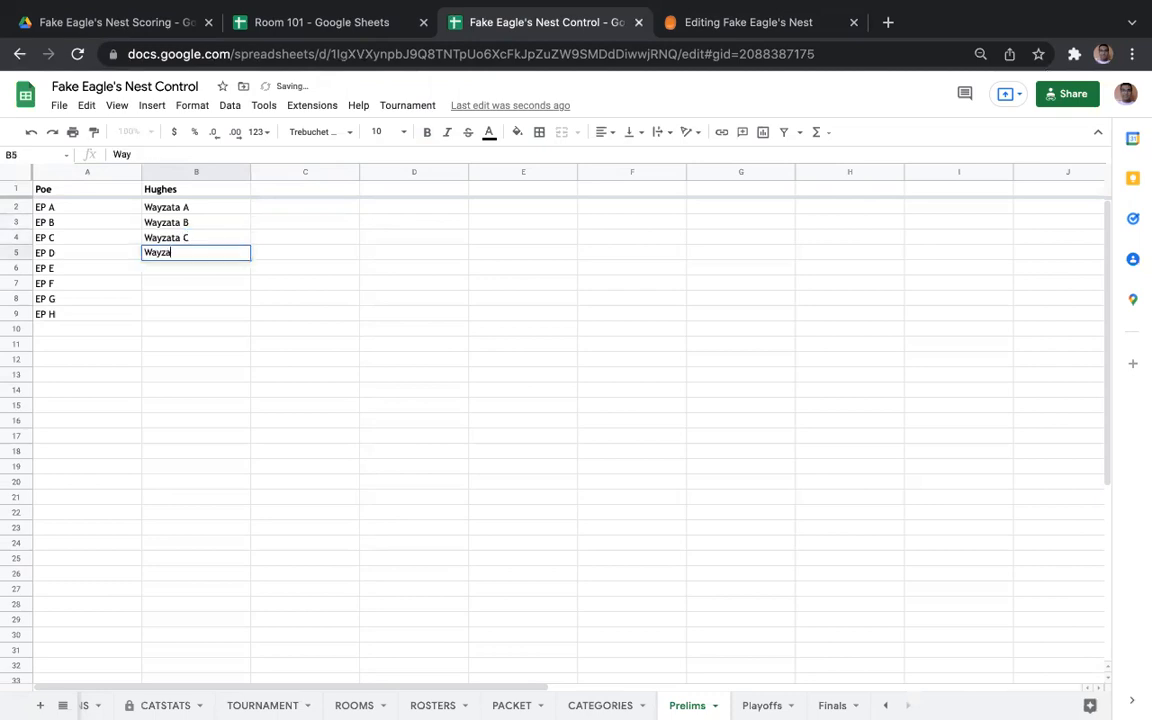
pyautogui.press('Return')
# - Complete the Hughes bracket with Wayzata E through Wayzata H in B6 to B9
pyautogui.write('Wayzata E')
pyautogui.press('Return')
pyautogui.write('Wayzata F')
pyautogui.press('Return')
pyautogui.write('Wayzata G')
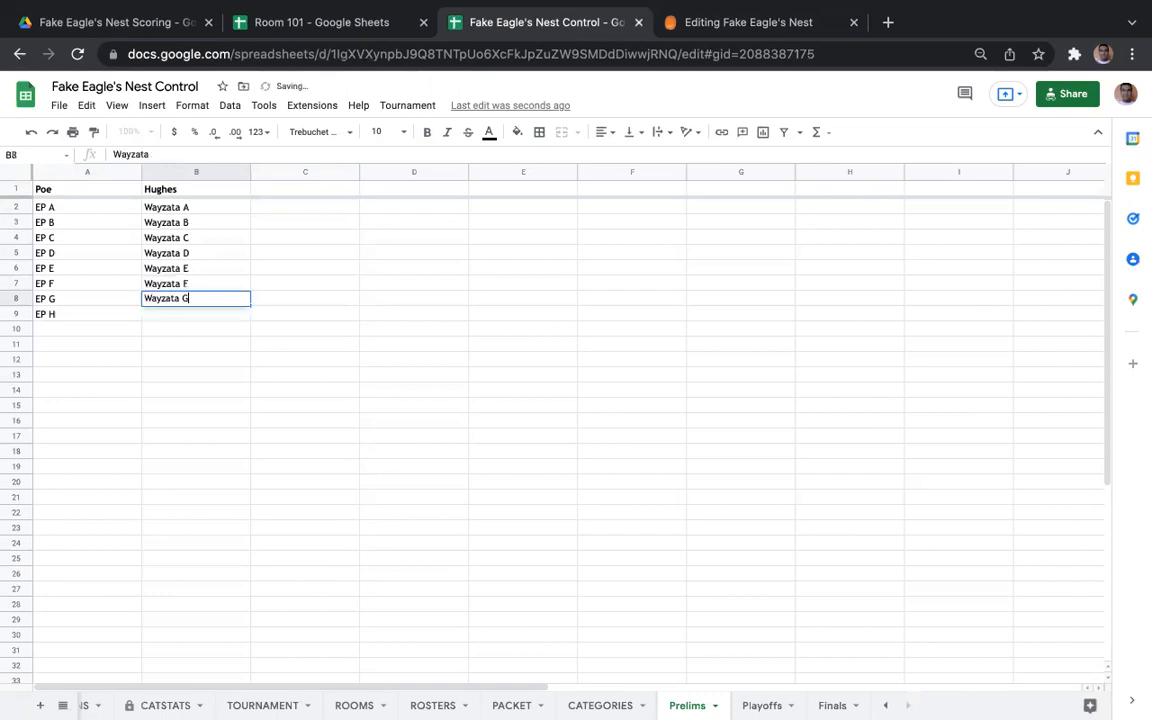
pyautogui.press('Left')
pyautogui.write('W')
pyautogui.press('BackSpace')
pyautogui.write('EP G')
pyautogui.click(180, 316)
pyautogui.write('Wayzat')
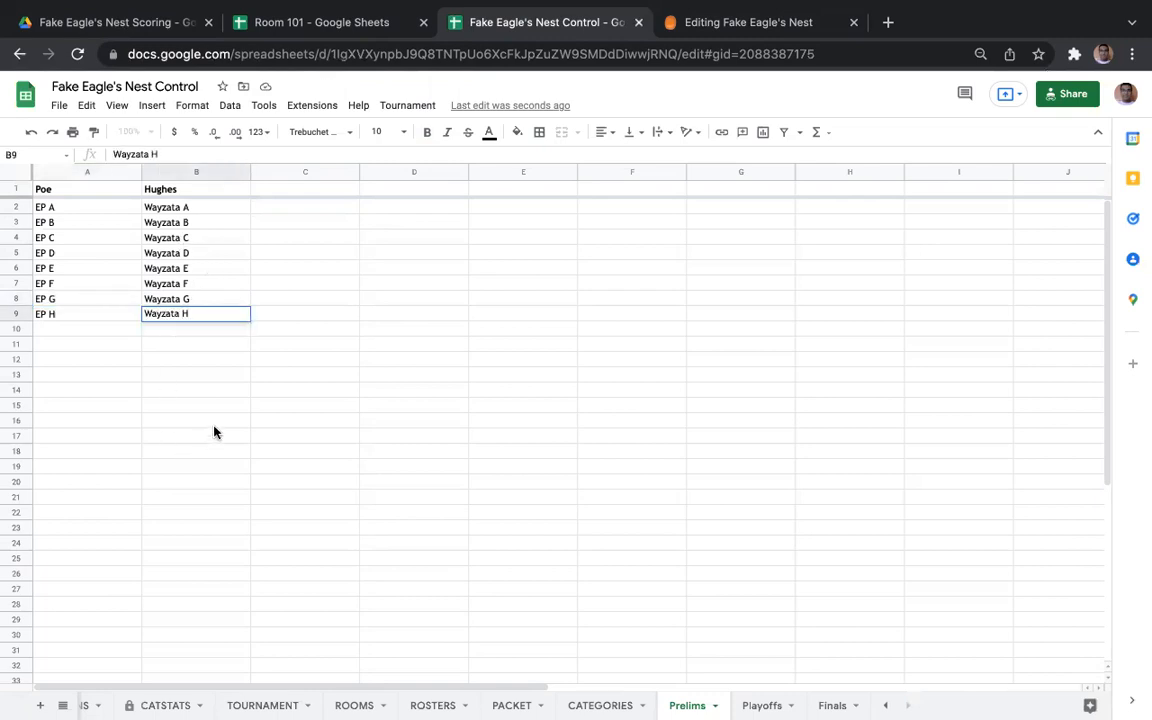
pyautogui.click(162, 428)
pyautogui.click(743, 703)
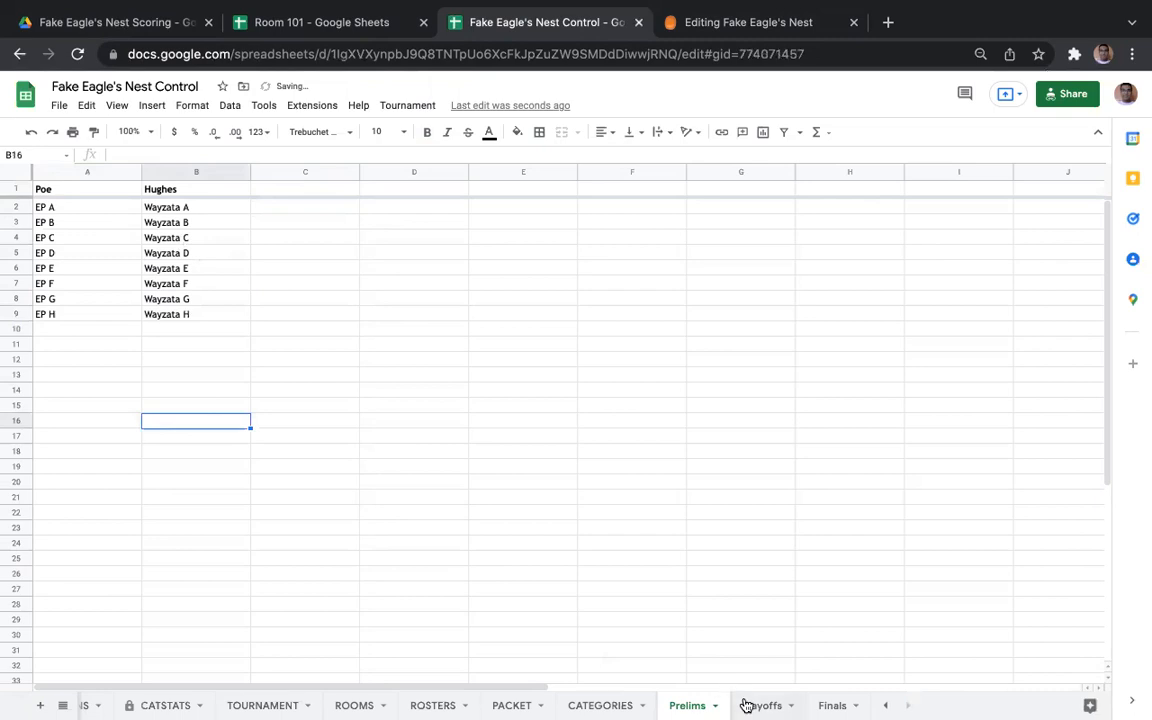
pyautogui.click(688, 705)
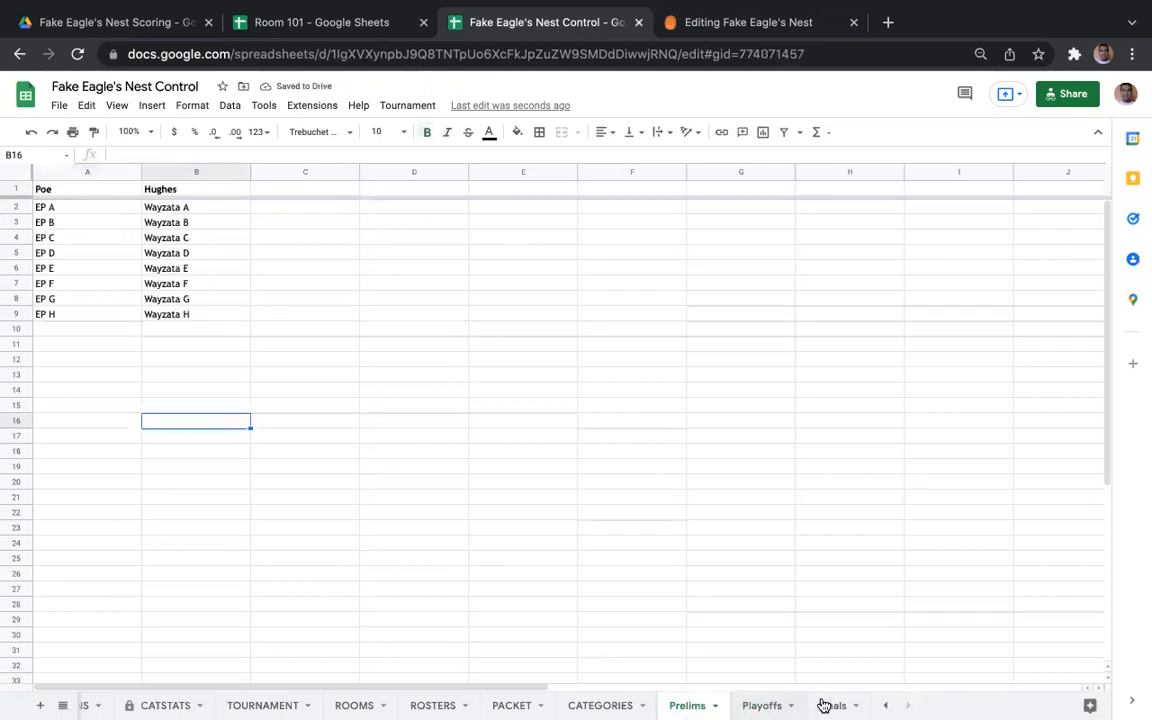
pyautogui.click(762, 705)
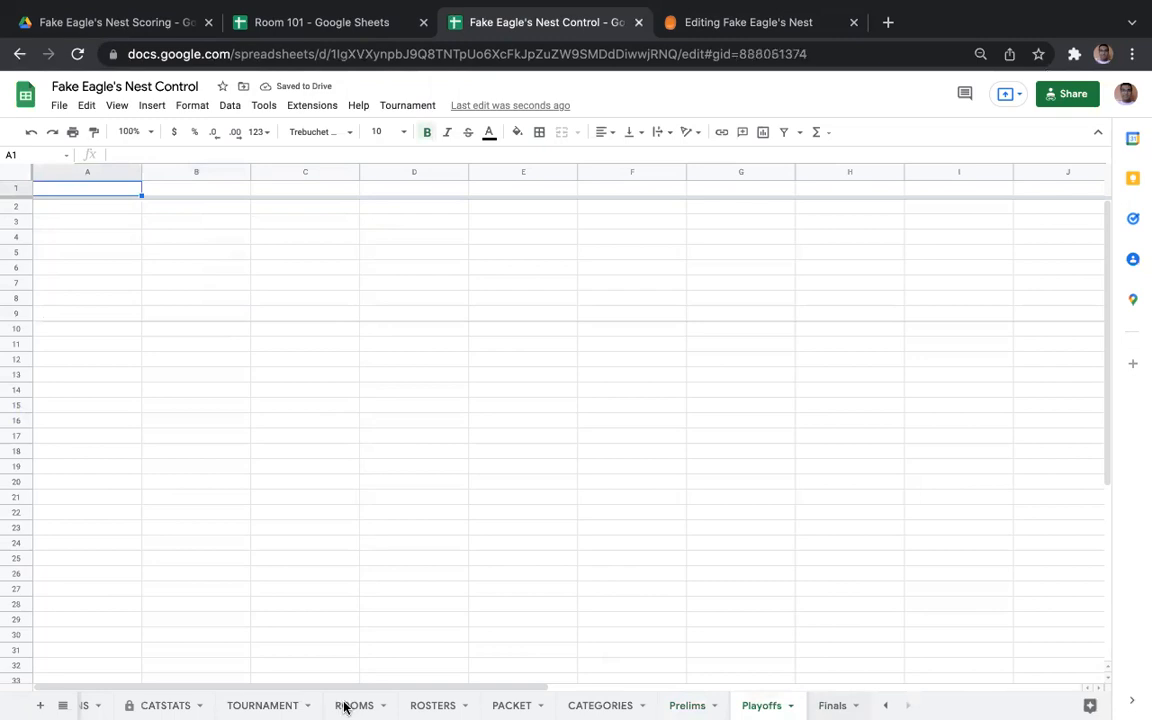
pyautogui.click(346, 705)
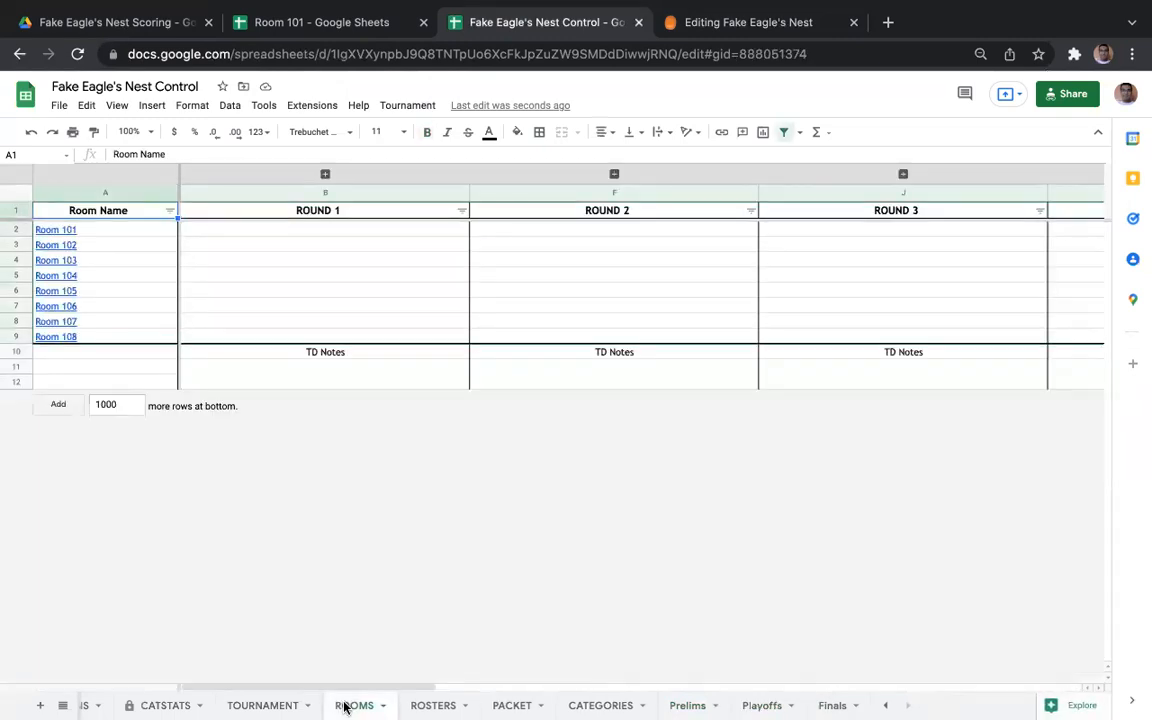
pyautogui.click(432, 705)
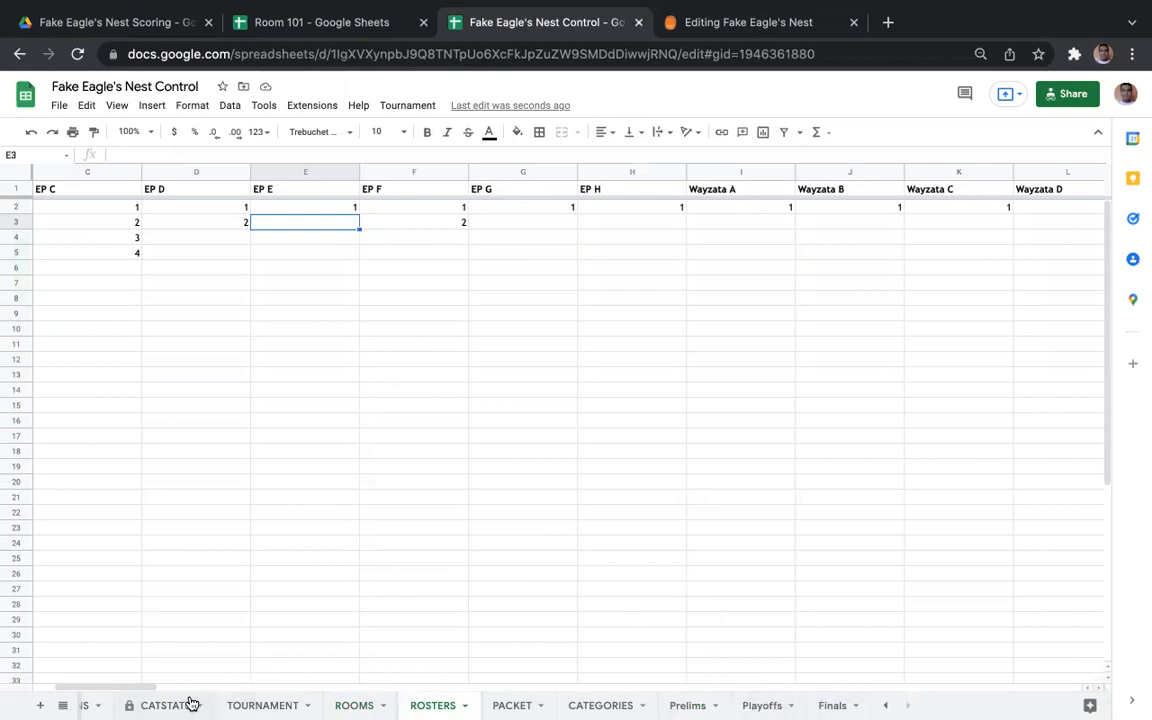
# - Delete the CATSTATS sheet, since category stats are not used for this tournament
pyautogui.click(86, 706)
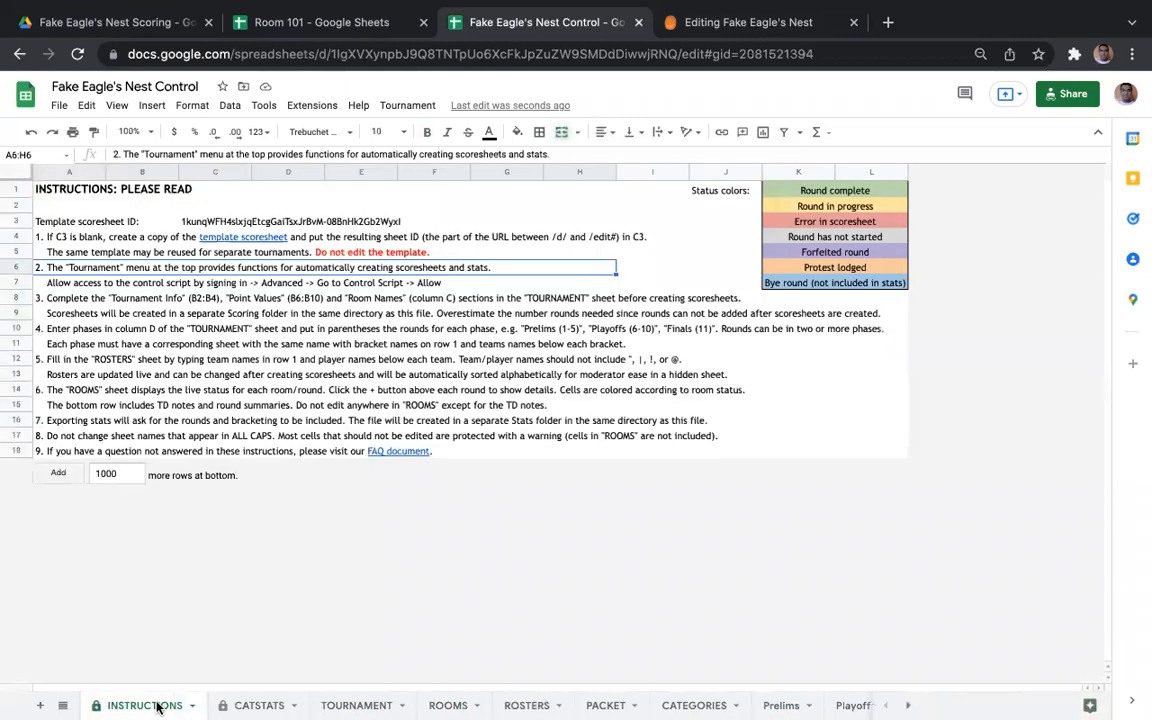
pyautogui.click(243, 706)
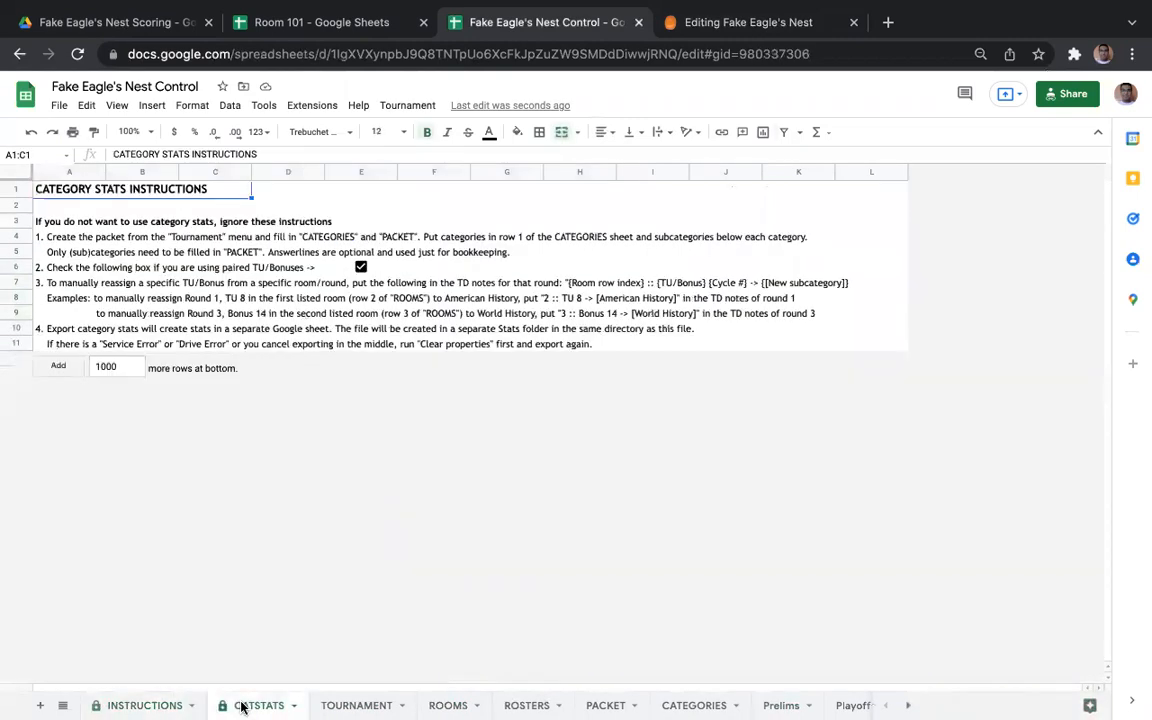
pyautogui.rightClick(241, 707)
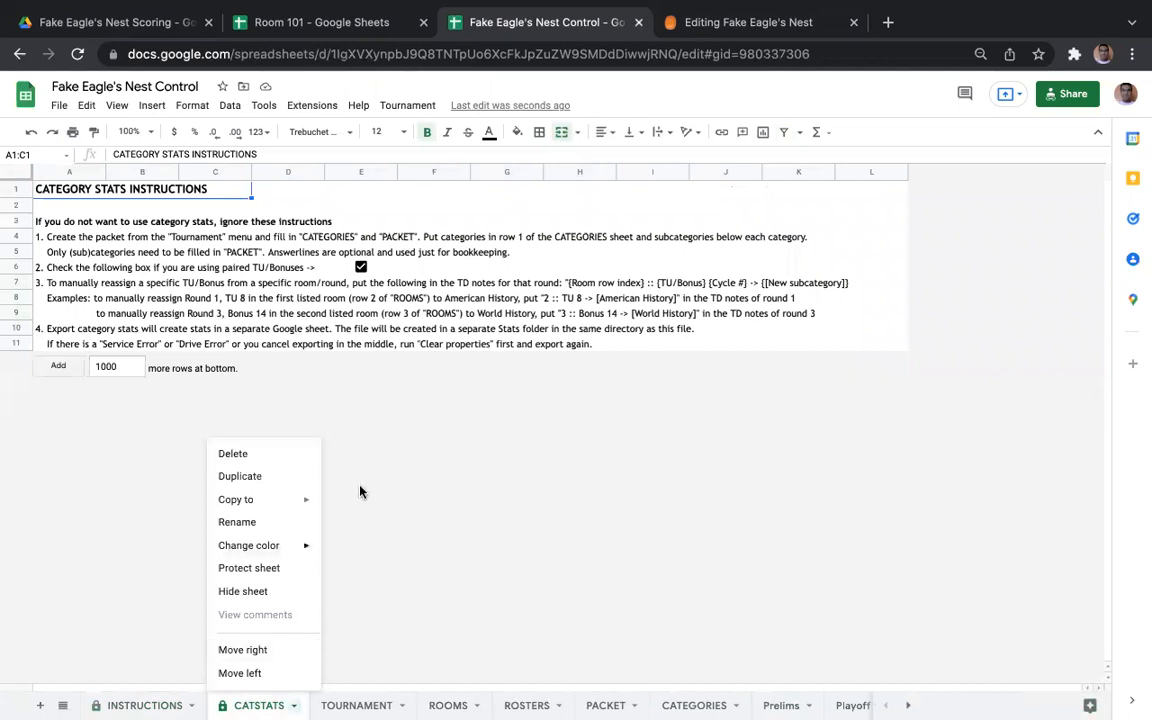
pyautogui.click(252, 454)
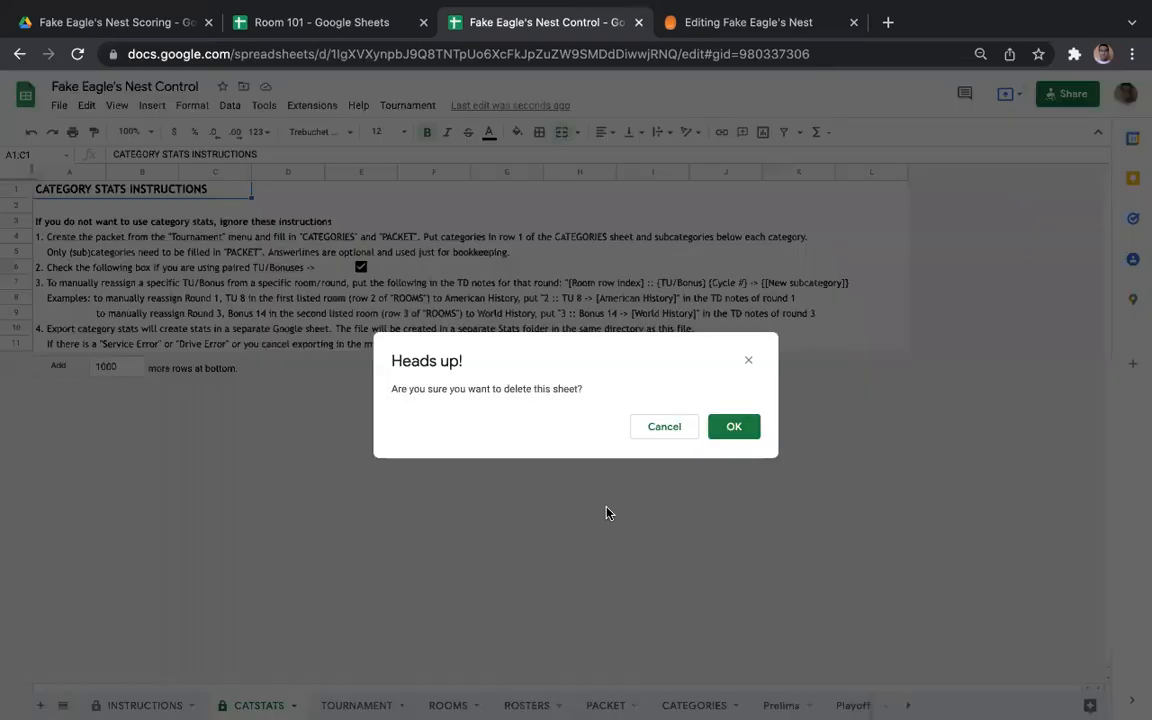
pyautogui.click(738, 429)
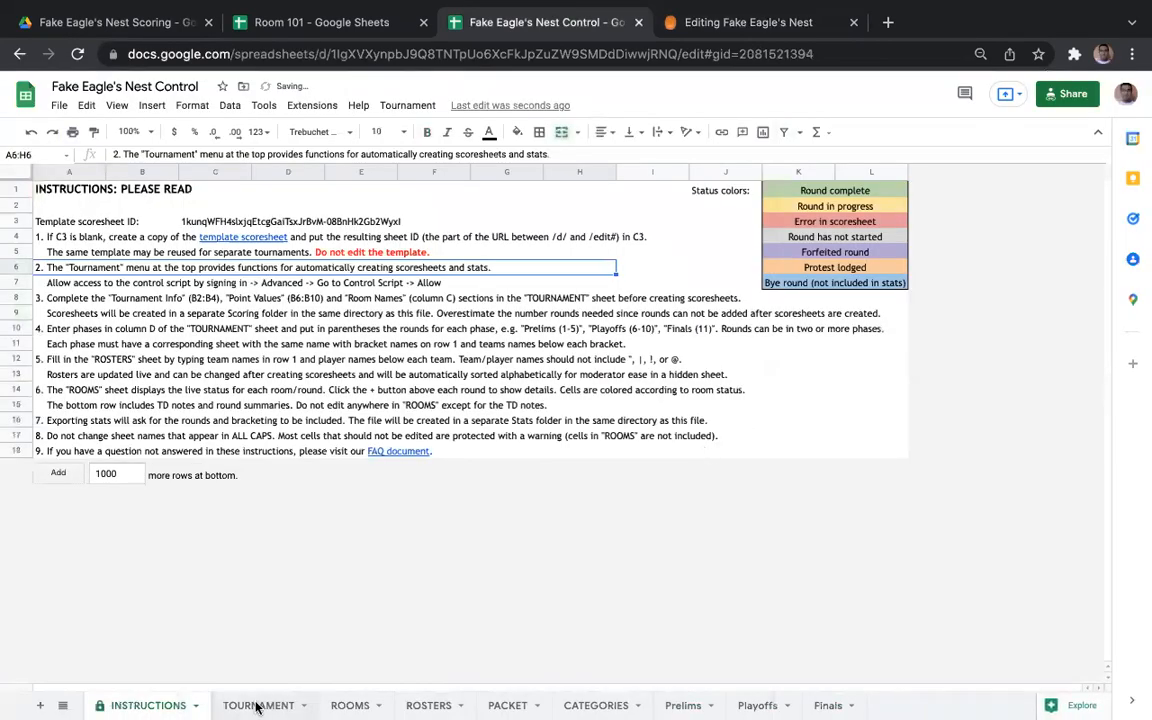
# - Expand the Round 1 details in the ROOMS sheet to check each room's status, notes and SQBS ID, and collapse them again
pyautogui.click(340, 705)
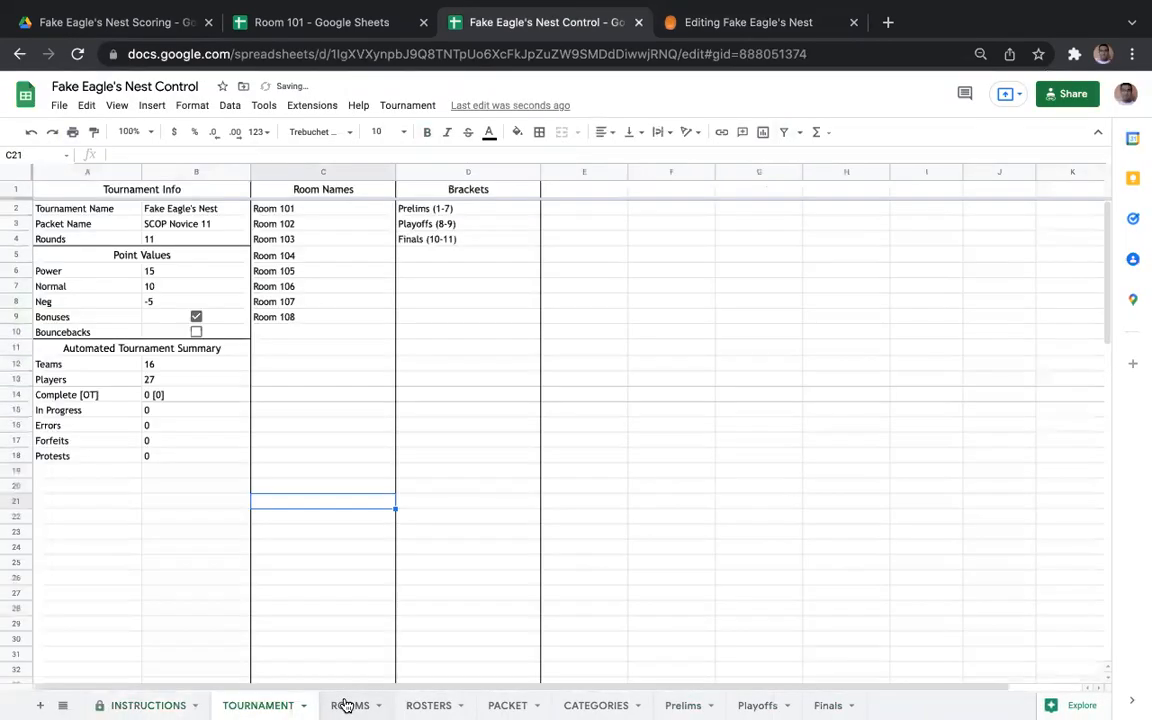
pyautogui.moveTo(496, 312); pyautogui.dragTo(524, 385)
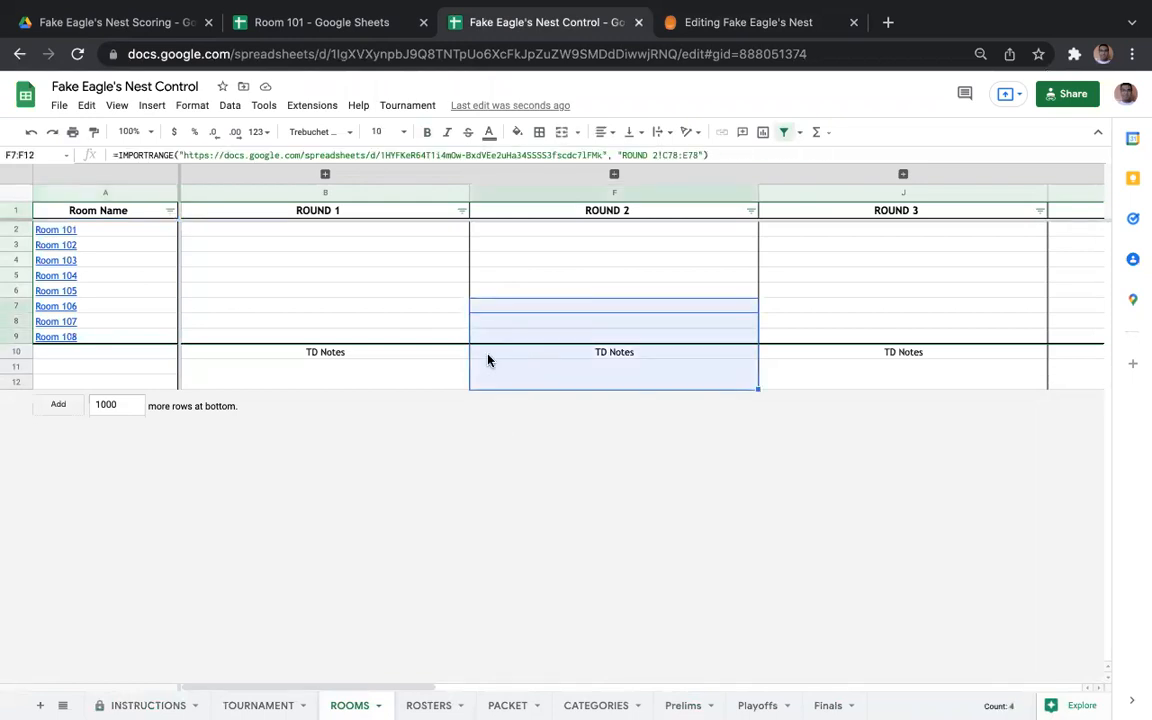
pyautogui.click(363, 232)
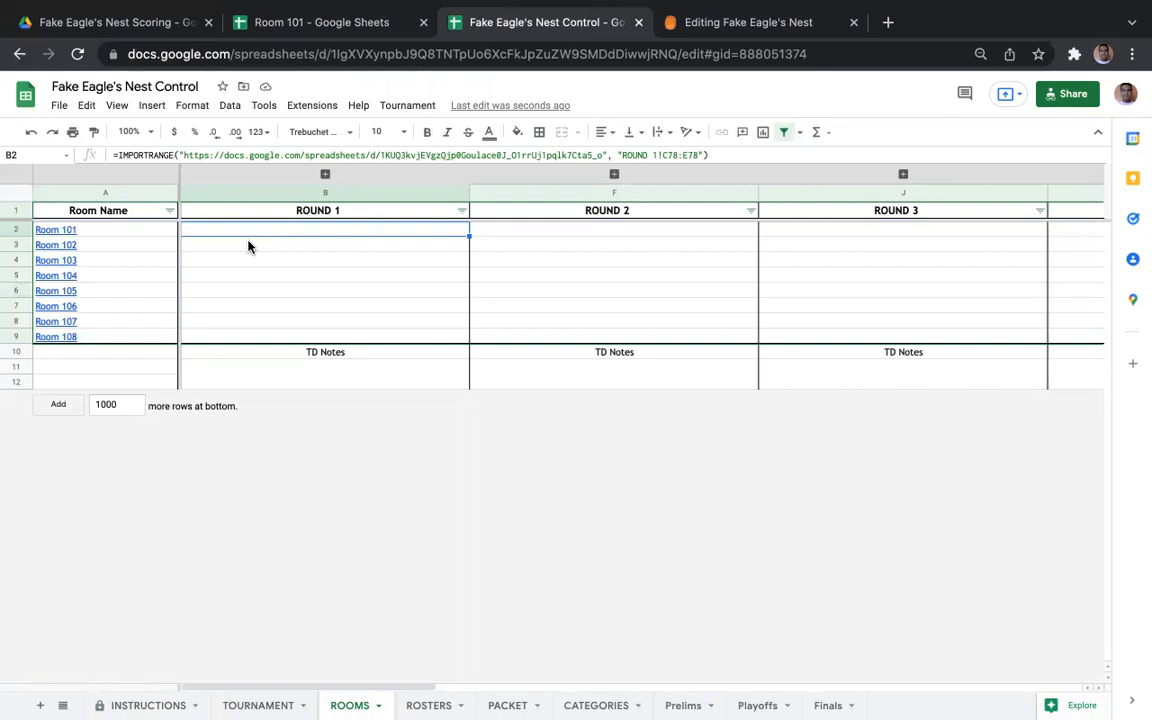
pyautogui.click(323, 175)
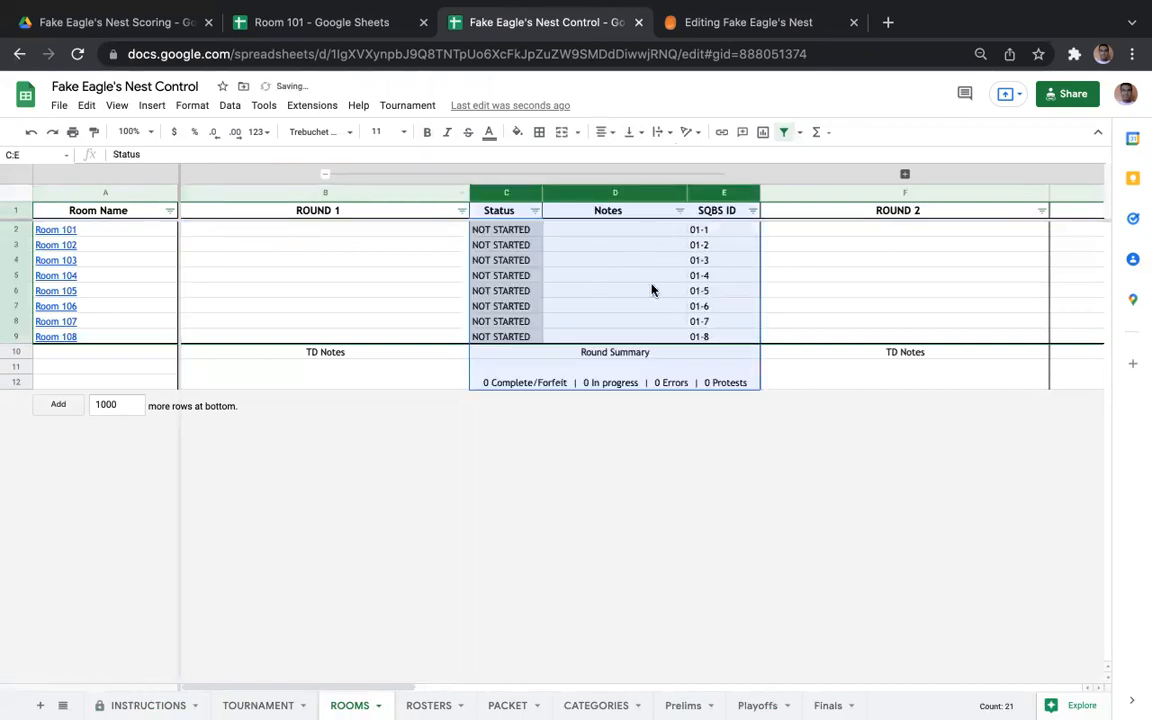
pyautogui.click(325, 177)
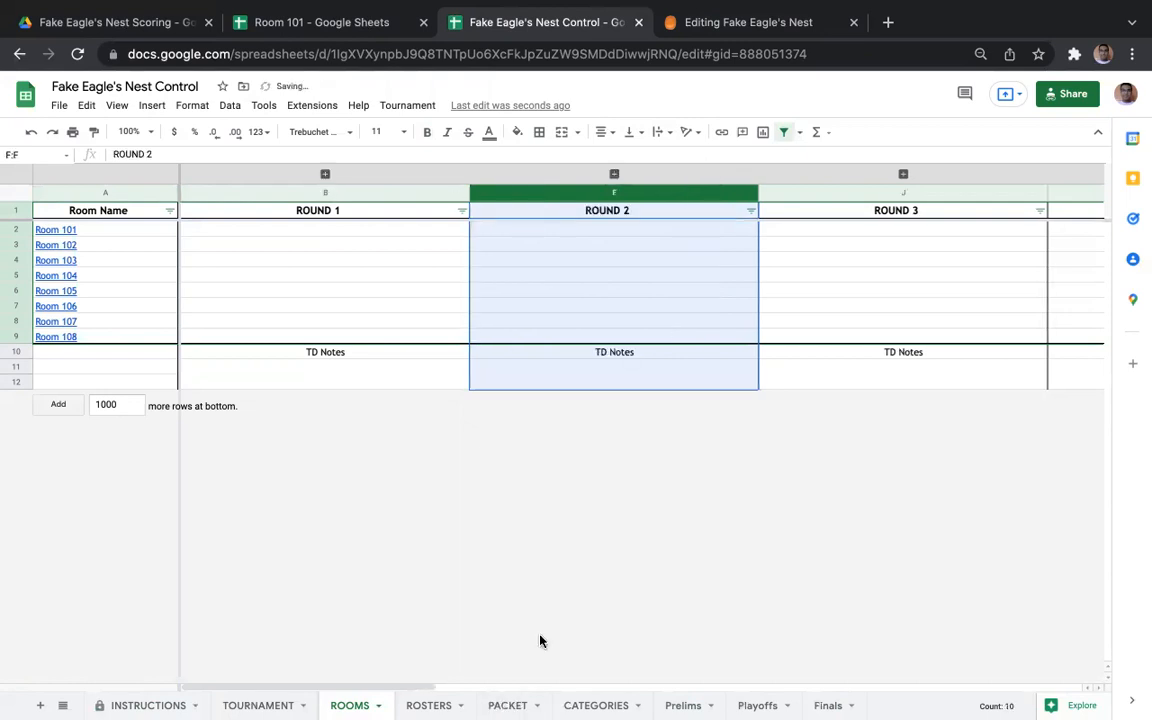
# - Delete the PACKET sheet from the control spreadsheet
pyautogui.click(505, 705)
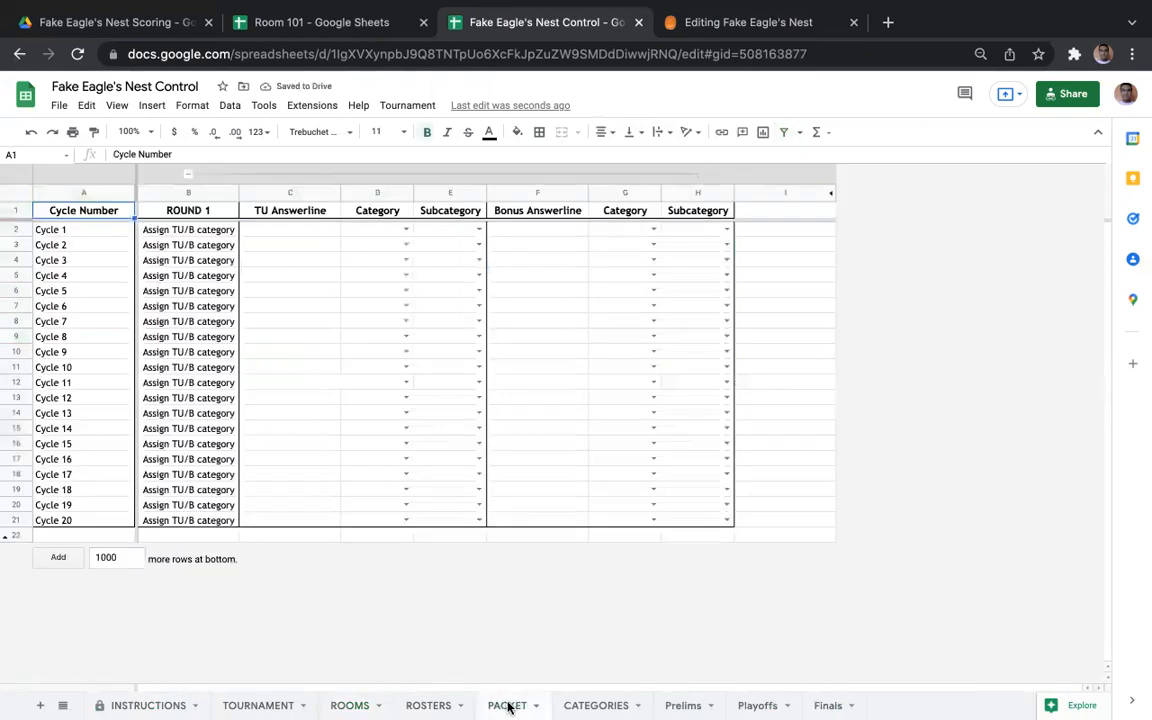
pyautogui.rightClick(510, 707)
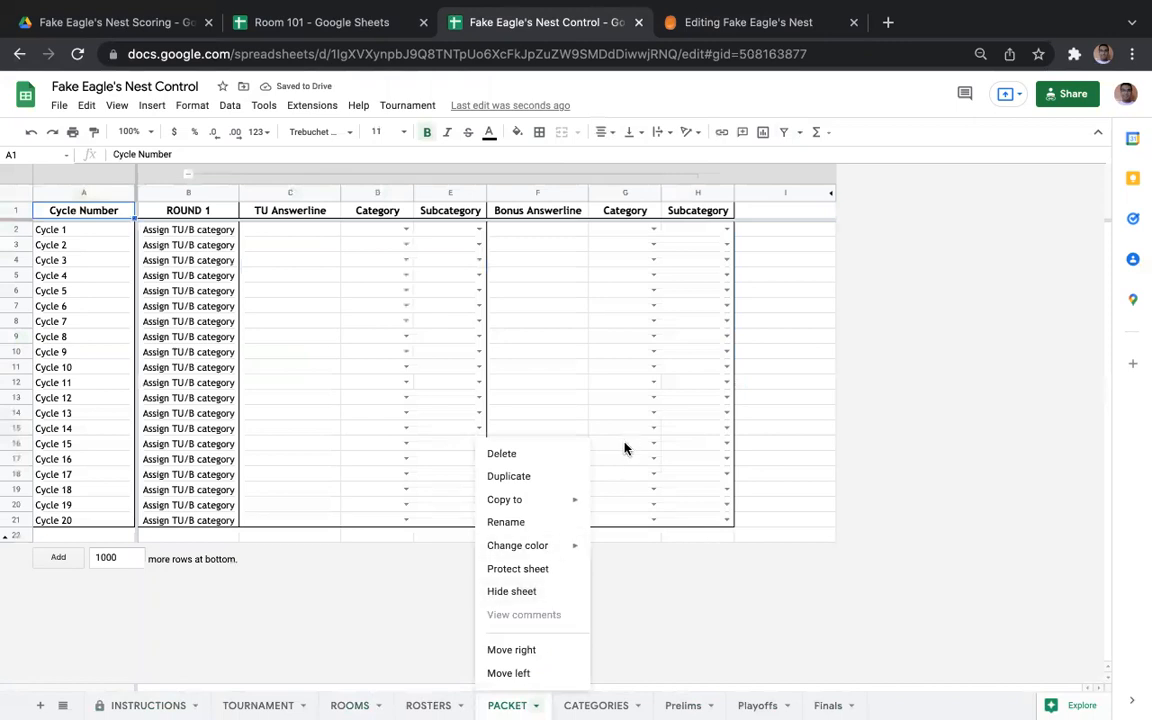
pyautogui.click(494, 454)
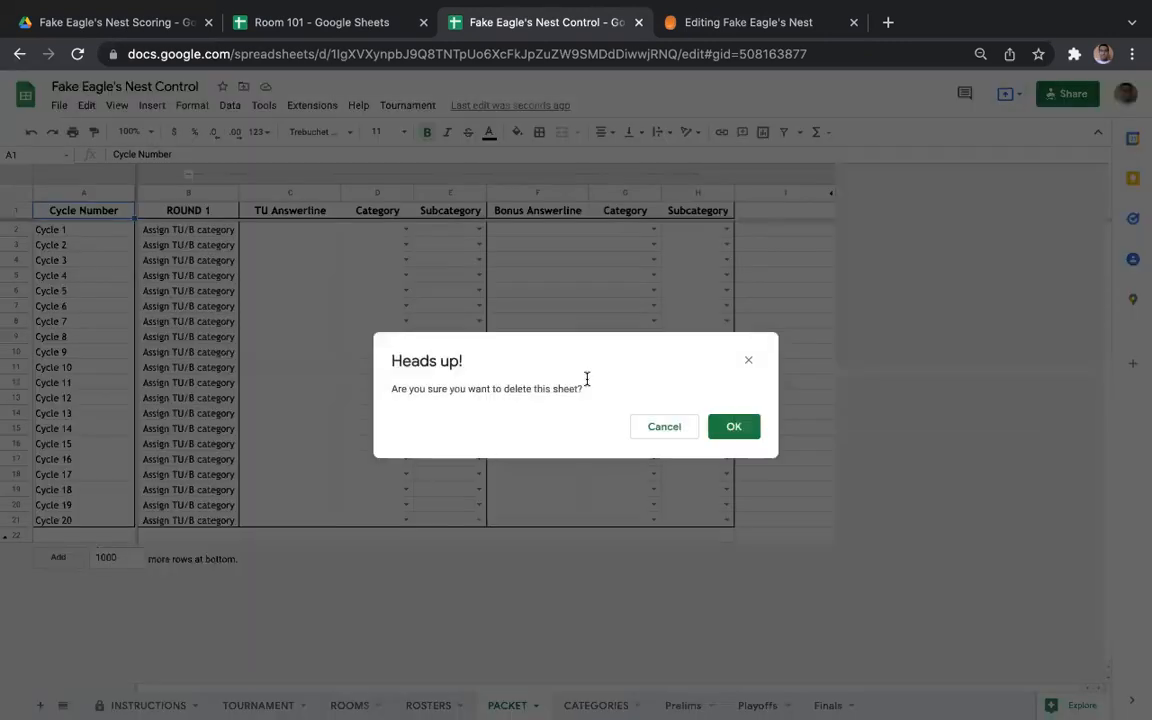
pyautogui.click(731, 426)
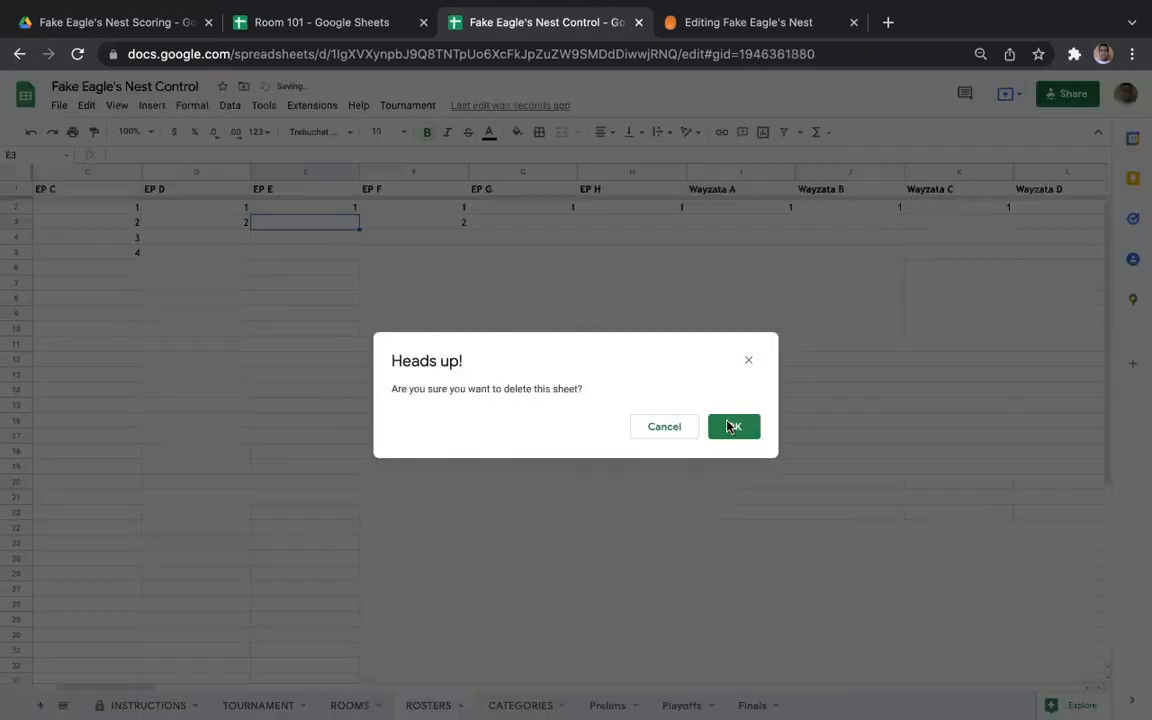
# - Delete the CATEGORIES sheet from the control spreadsheet
pyautogui.click(511, 706)
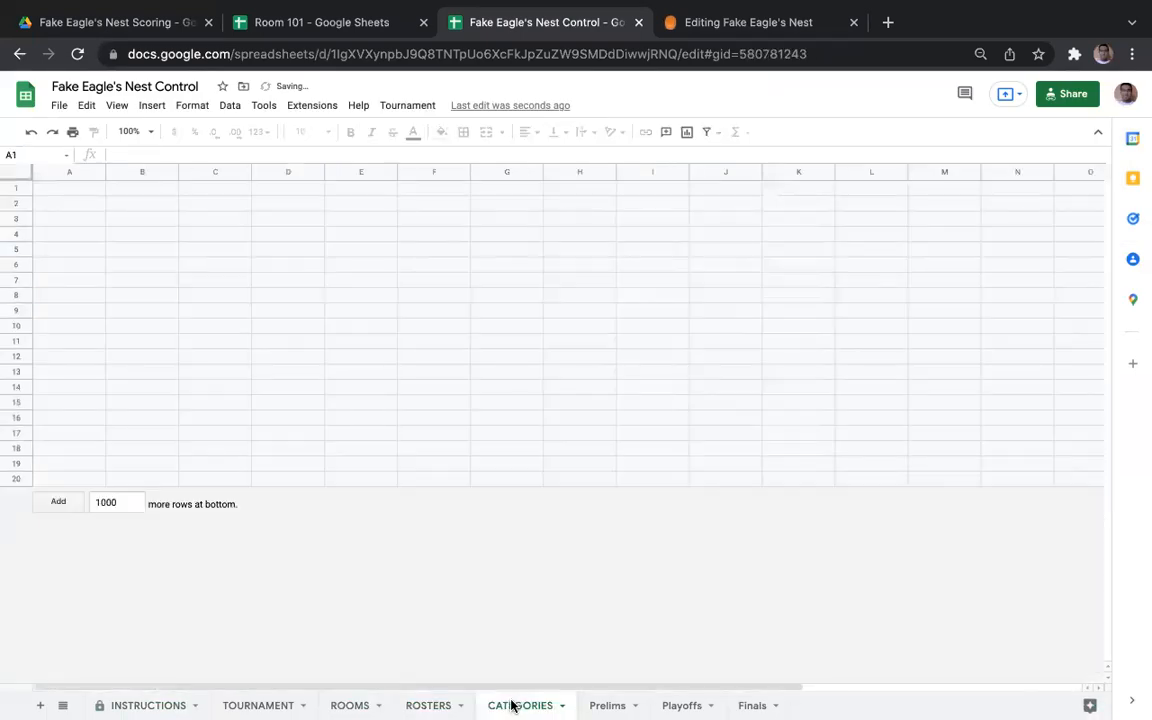
pyautogui.rightClick(511, 706)
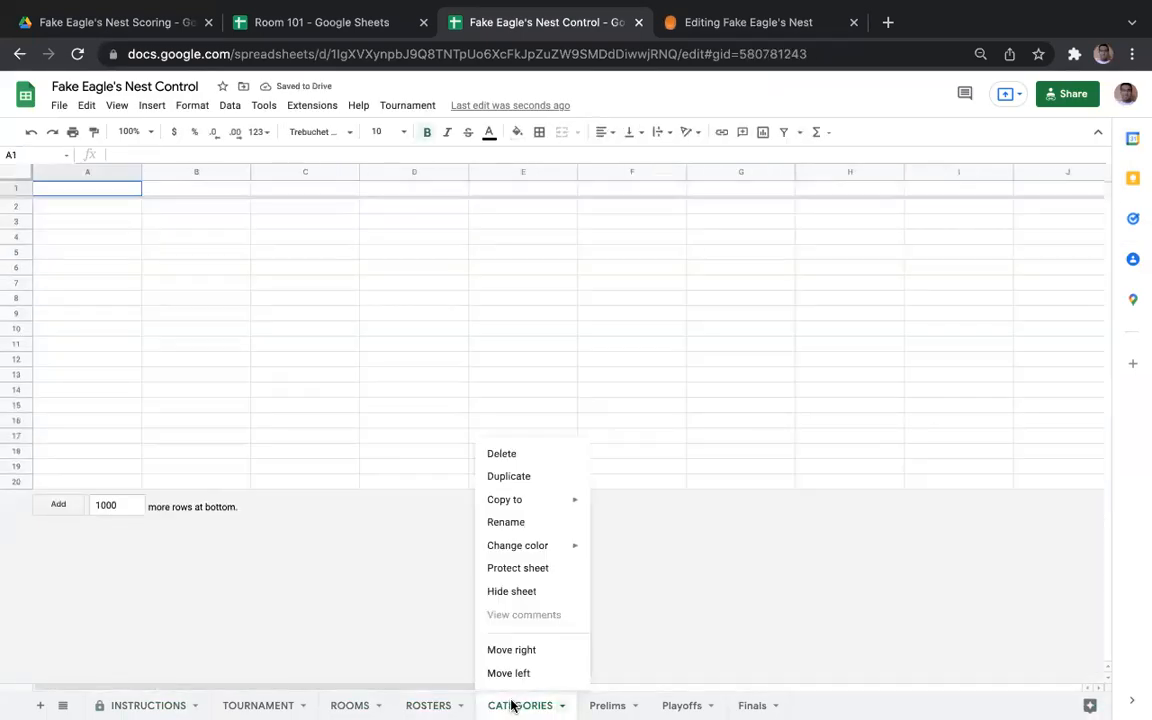
pyautogui.click(555, 456)
pyautogui.click(734, 427)
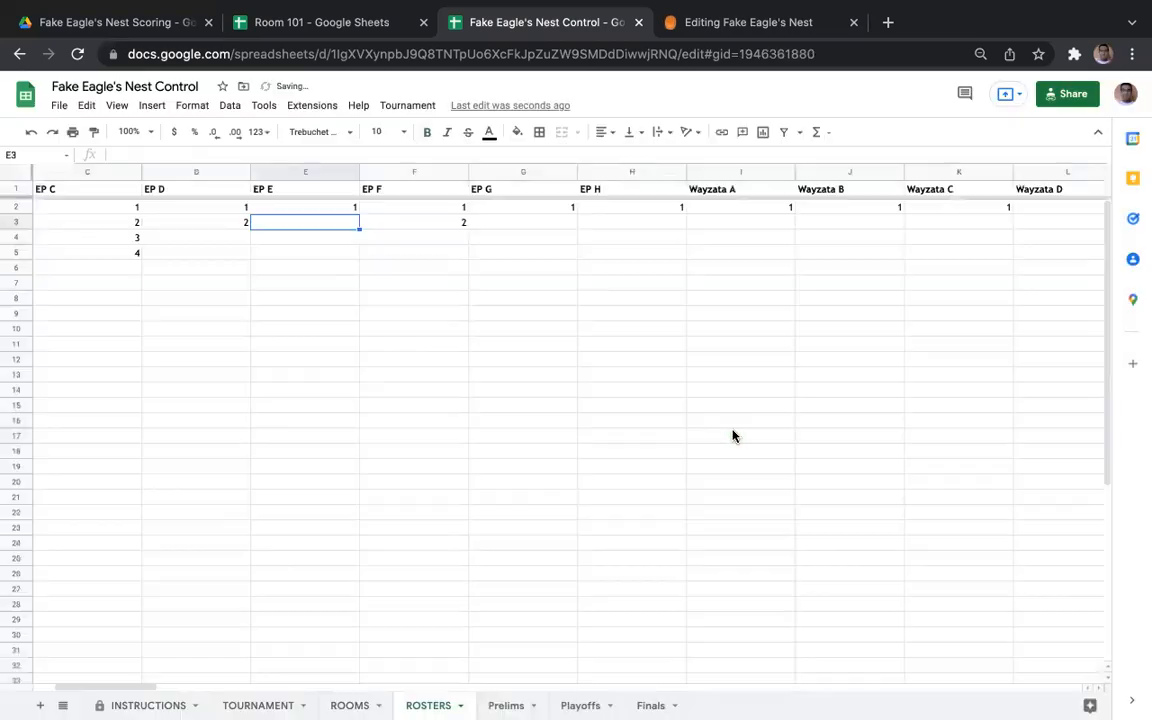
# - Check the team groupings in the Playoffs and Prelims sheets and return to the TOURNAMENT sheet
pyautogui.click(598, 706)
pyautogui.click(519, 705)
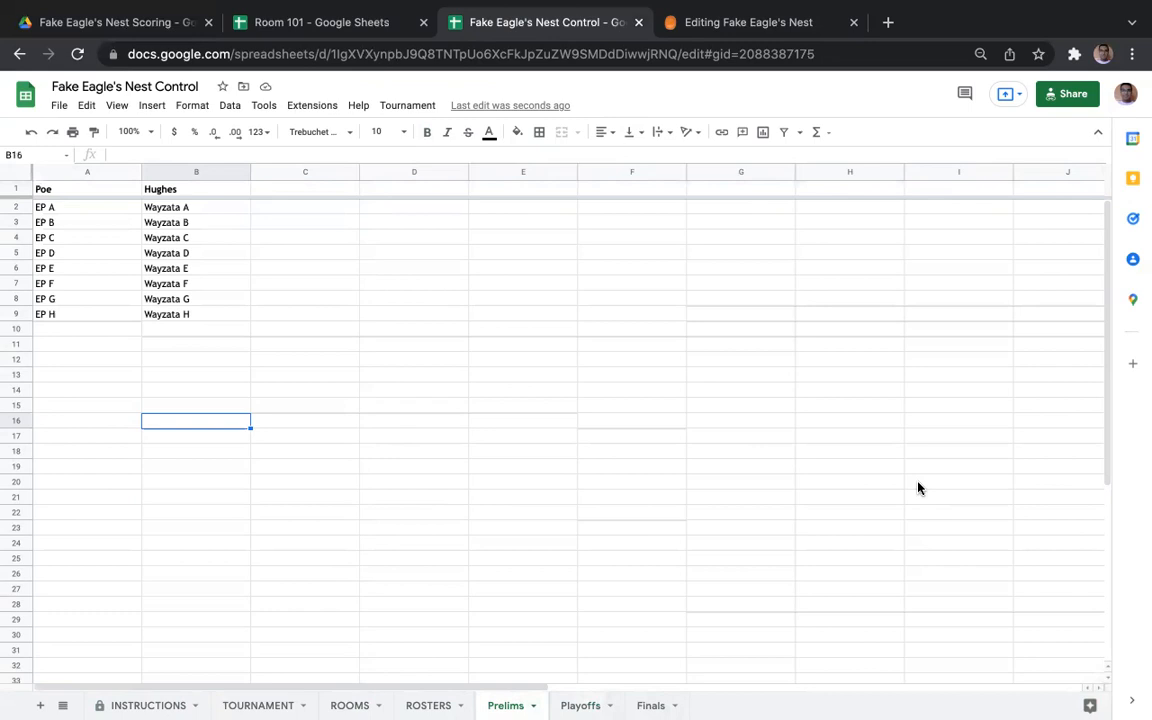
pyautogui.click(255, 706)
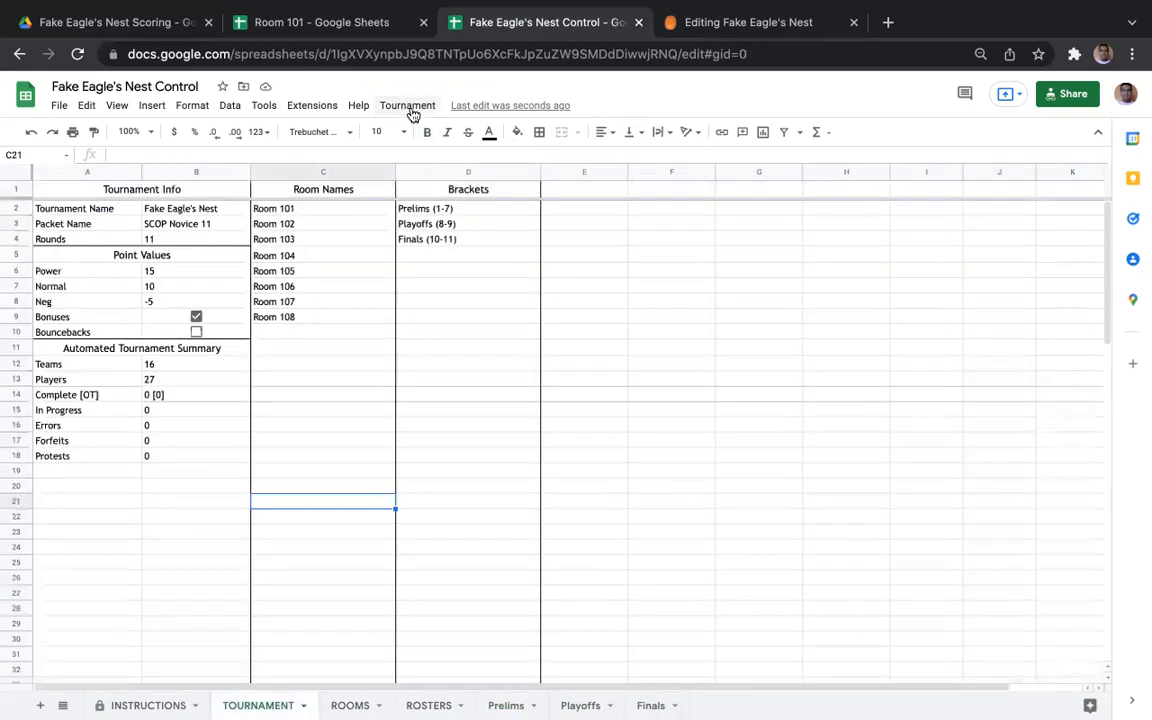
# - Set up an SQBS export from starting round 1 to ending round 7 with Prelims bracketing
pyautogui.click(409, 107)
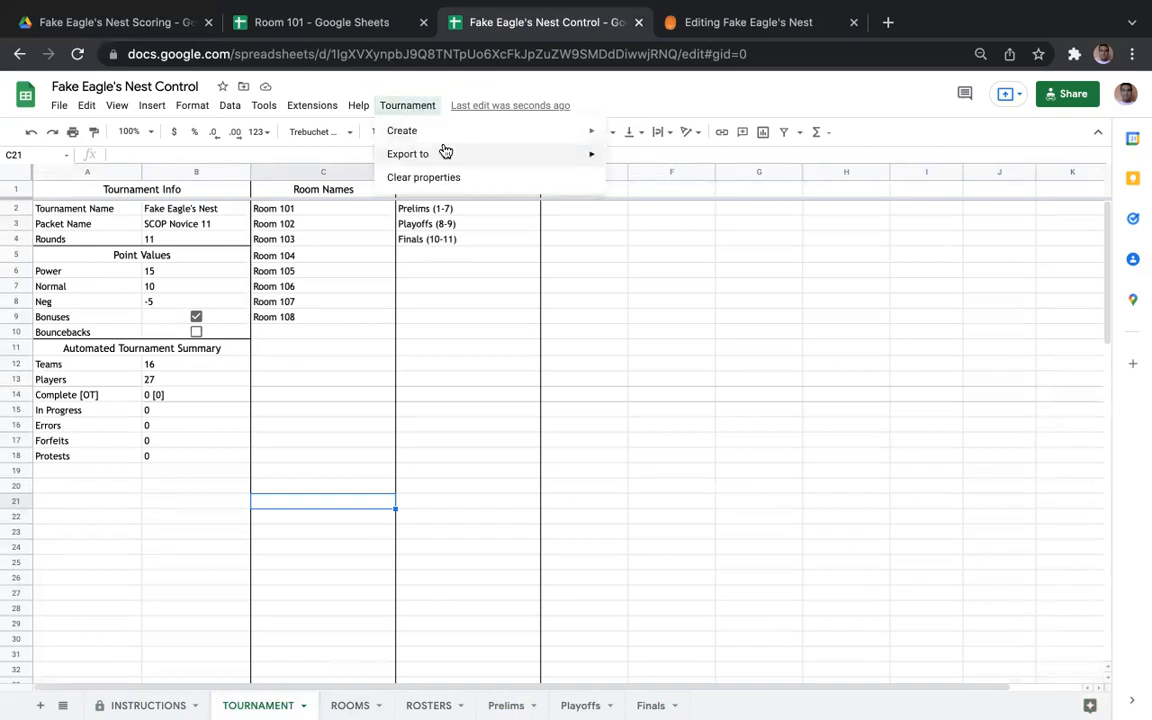
pyautogui.moveTo(581, 154)
pyautogui.click(627, 162)
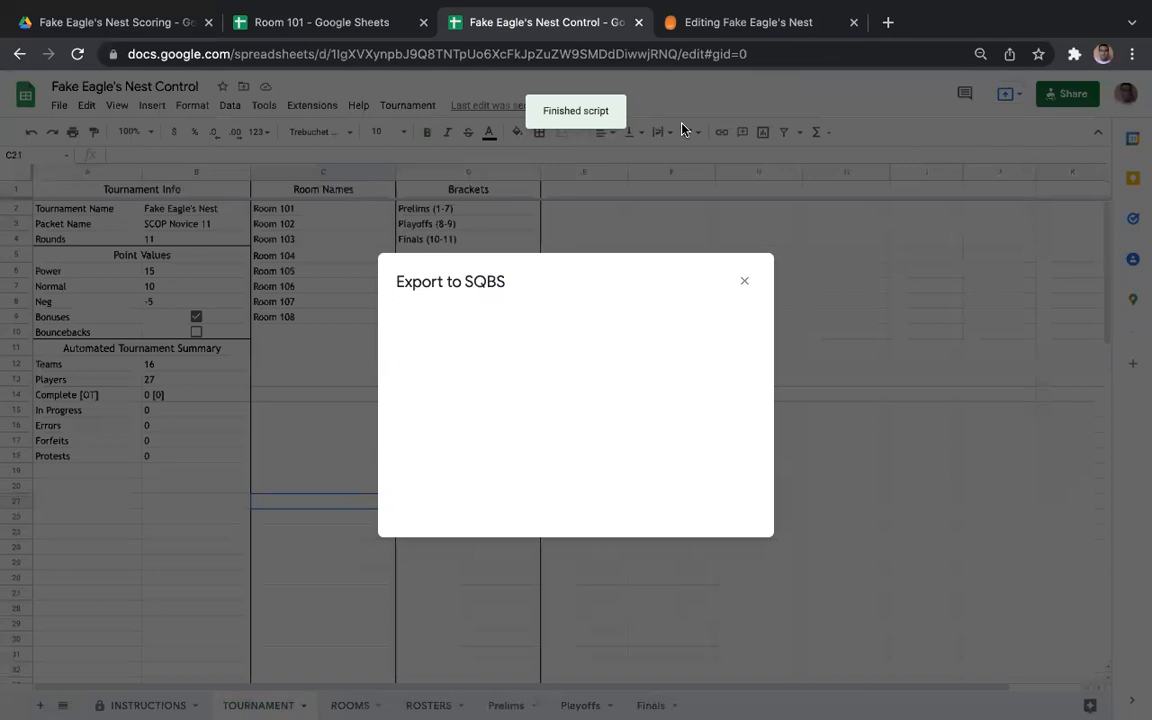
pyautogui.click(542, 328)
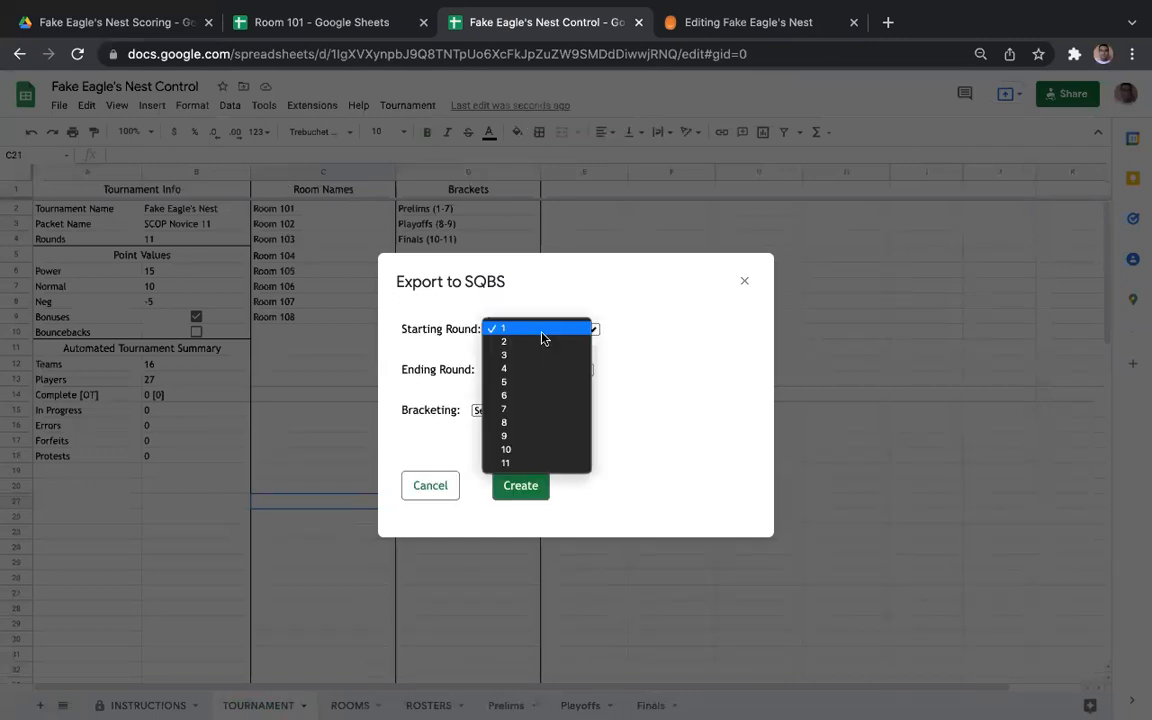
pyautogui.click(542, 328)
pyautogui.click(565, 371)
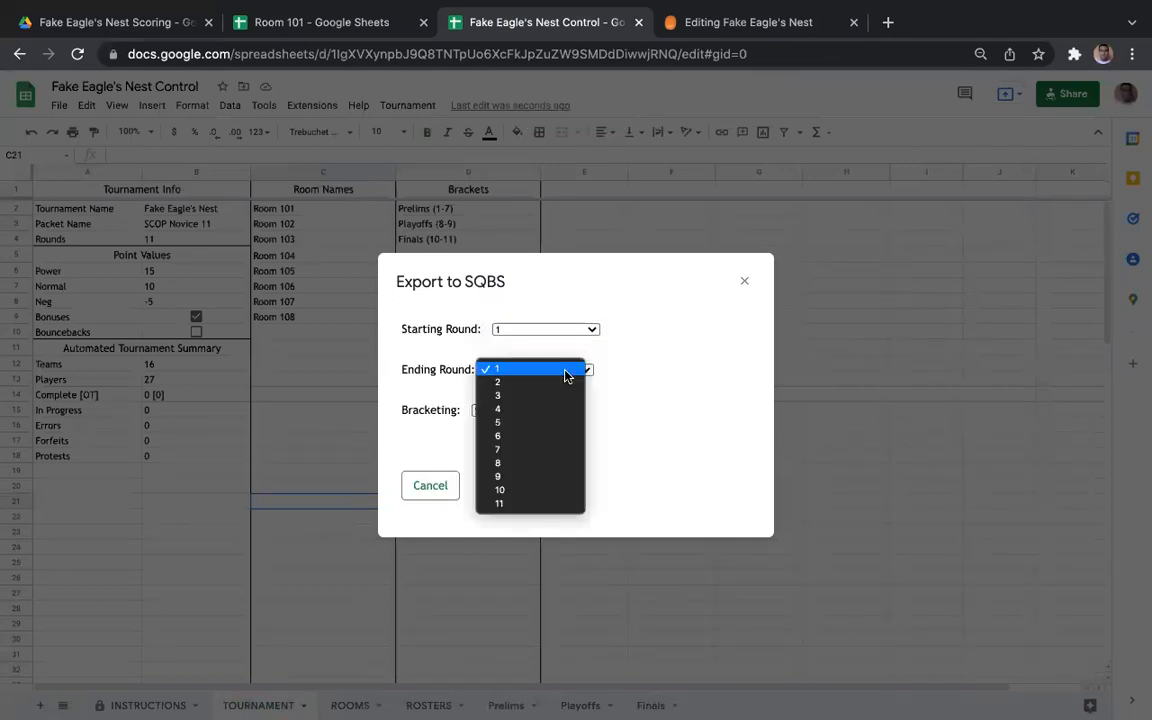
pyautogui.click(565, 372)
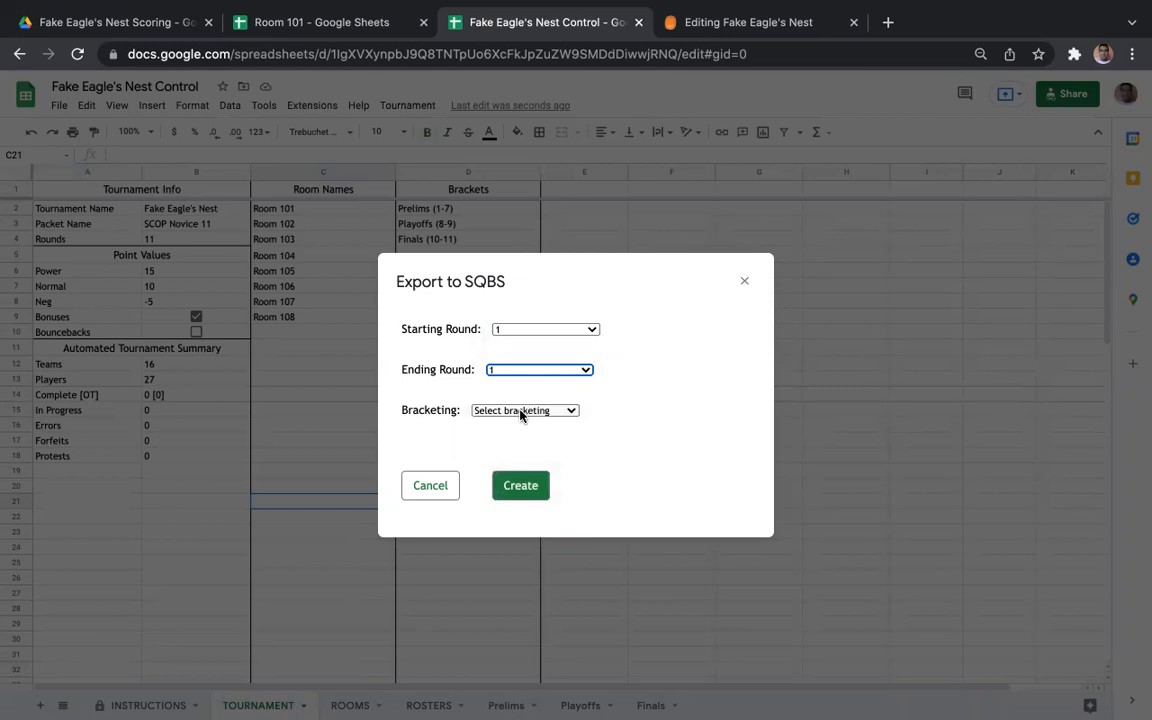
pyautogui.click(548, 368)
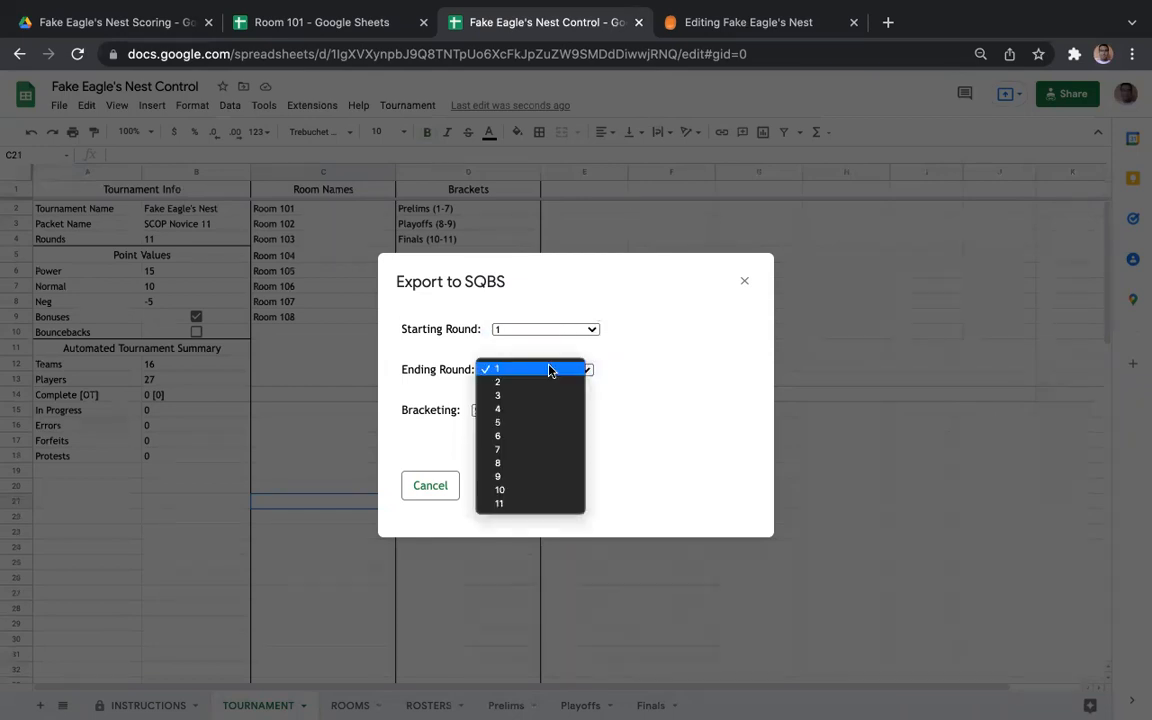
pyautogui.click(532, 452)
pyautogui.click(540, 411)
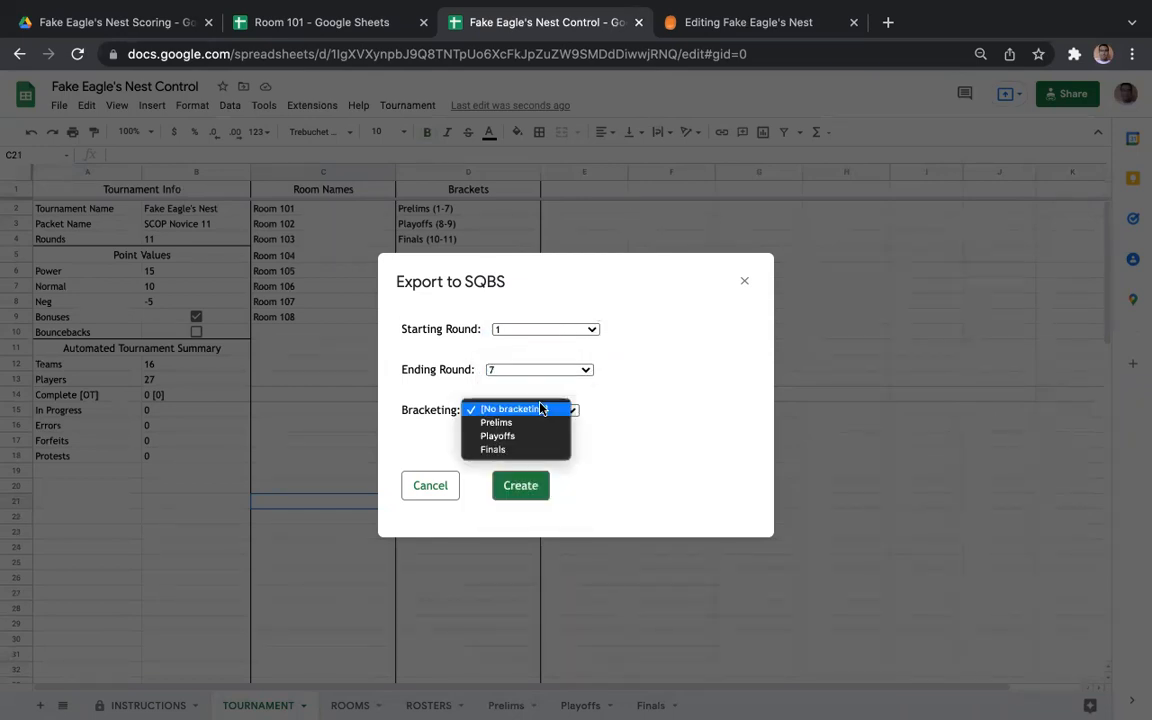
pyautogui.click(530, 422)
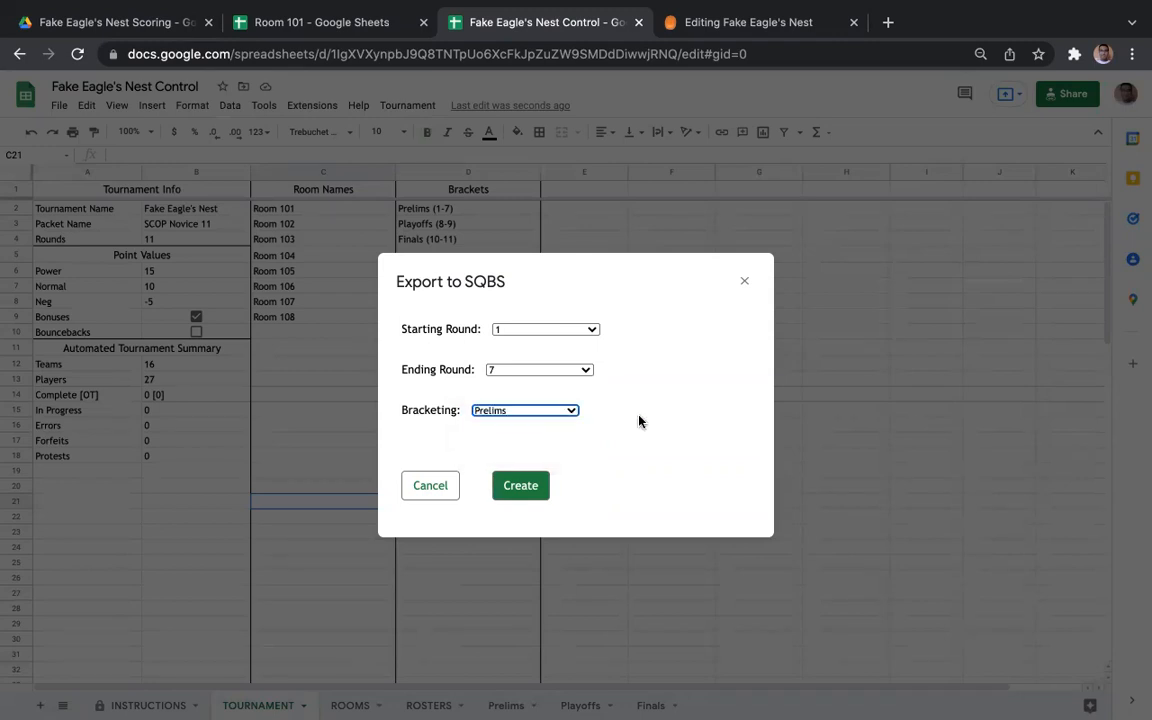
# - View the contents of the Fake Eagle's Nest folder in Google Drive, return to the control spreadsheet and cancel the SQBS export
pyautogui.click(113, 22)
pyautogui.click(419, 638)
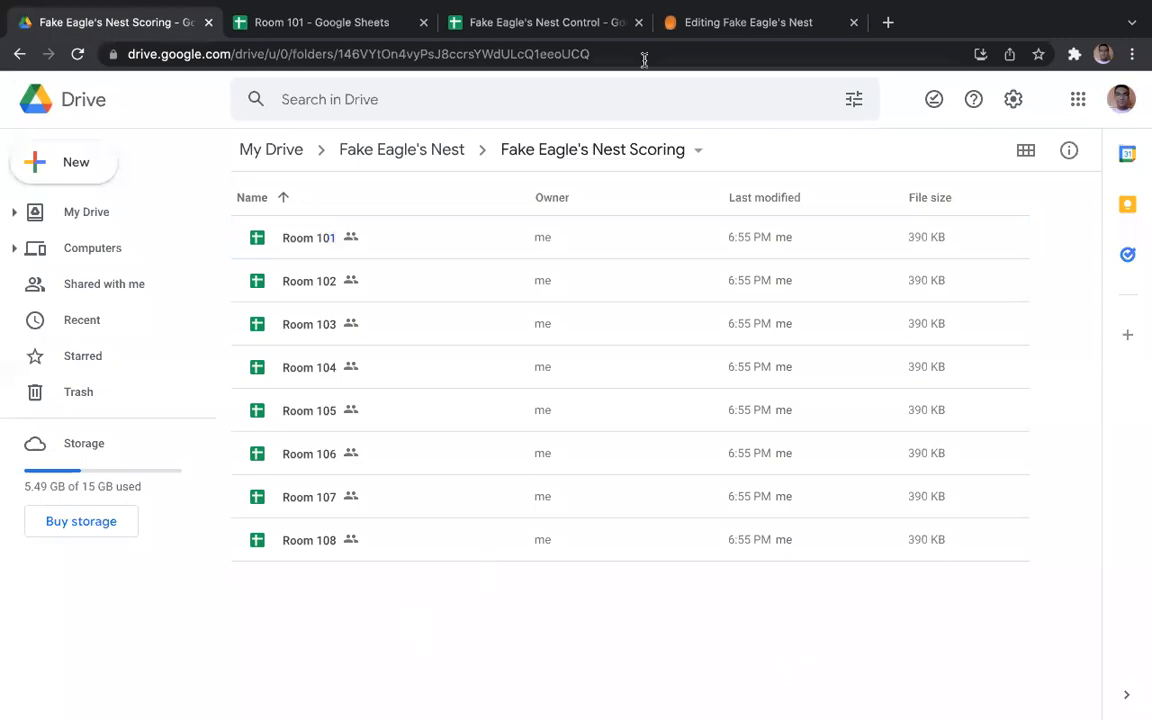
pyautogui.click(415, 152)
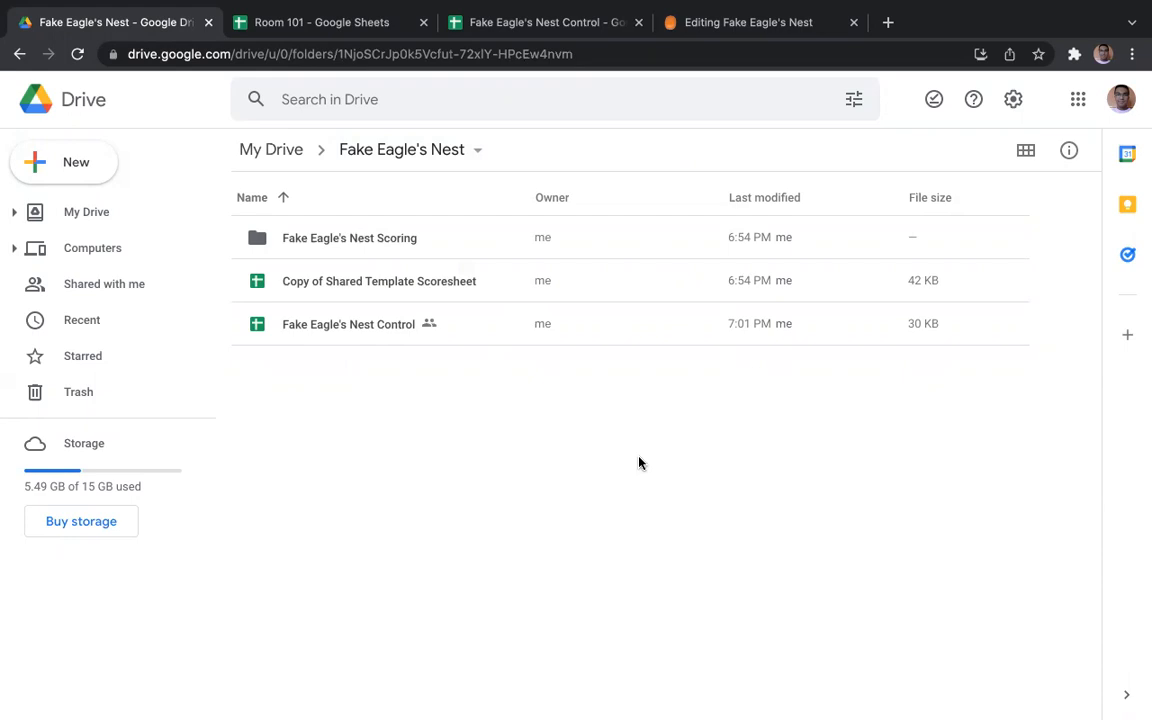
pyautogui.click(566, 24)
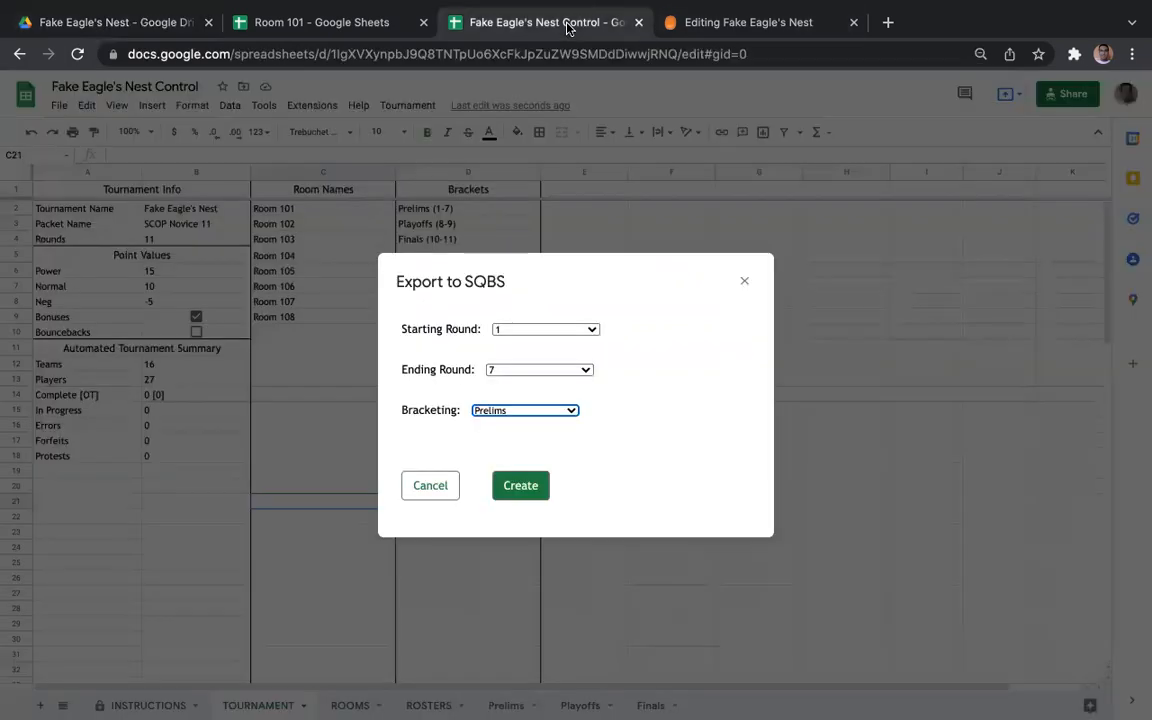
pyautogui.click(430, 488)
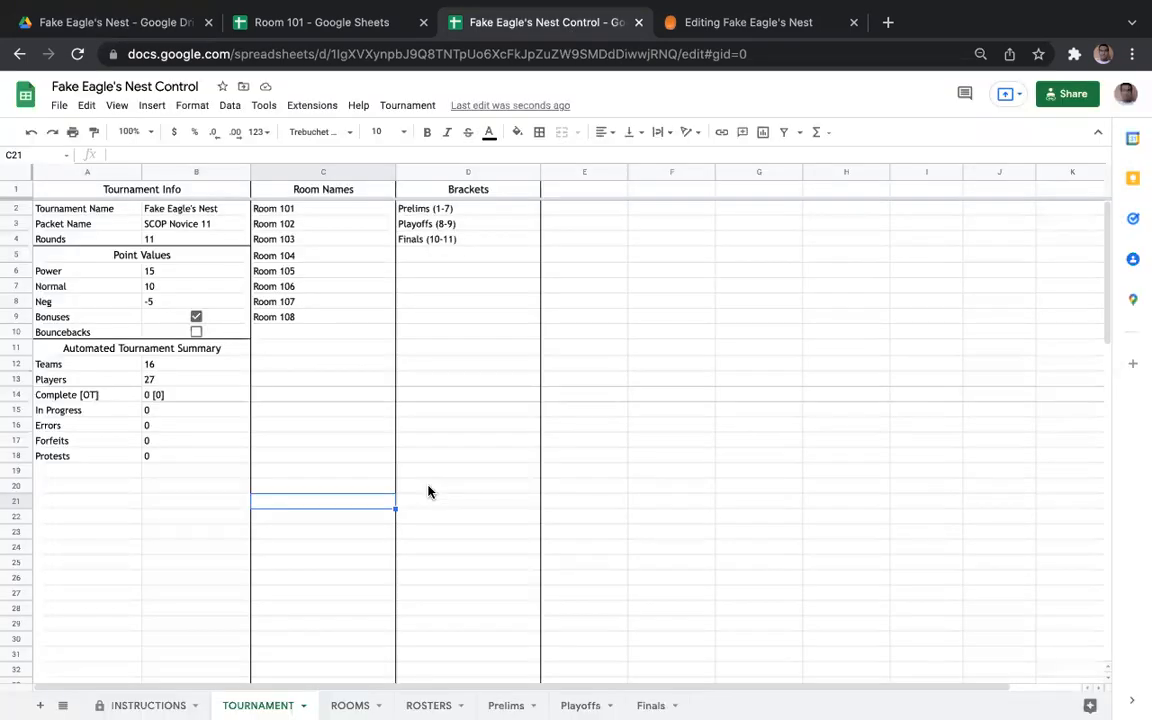